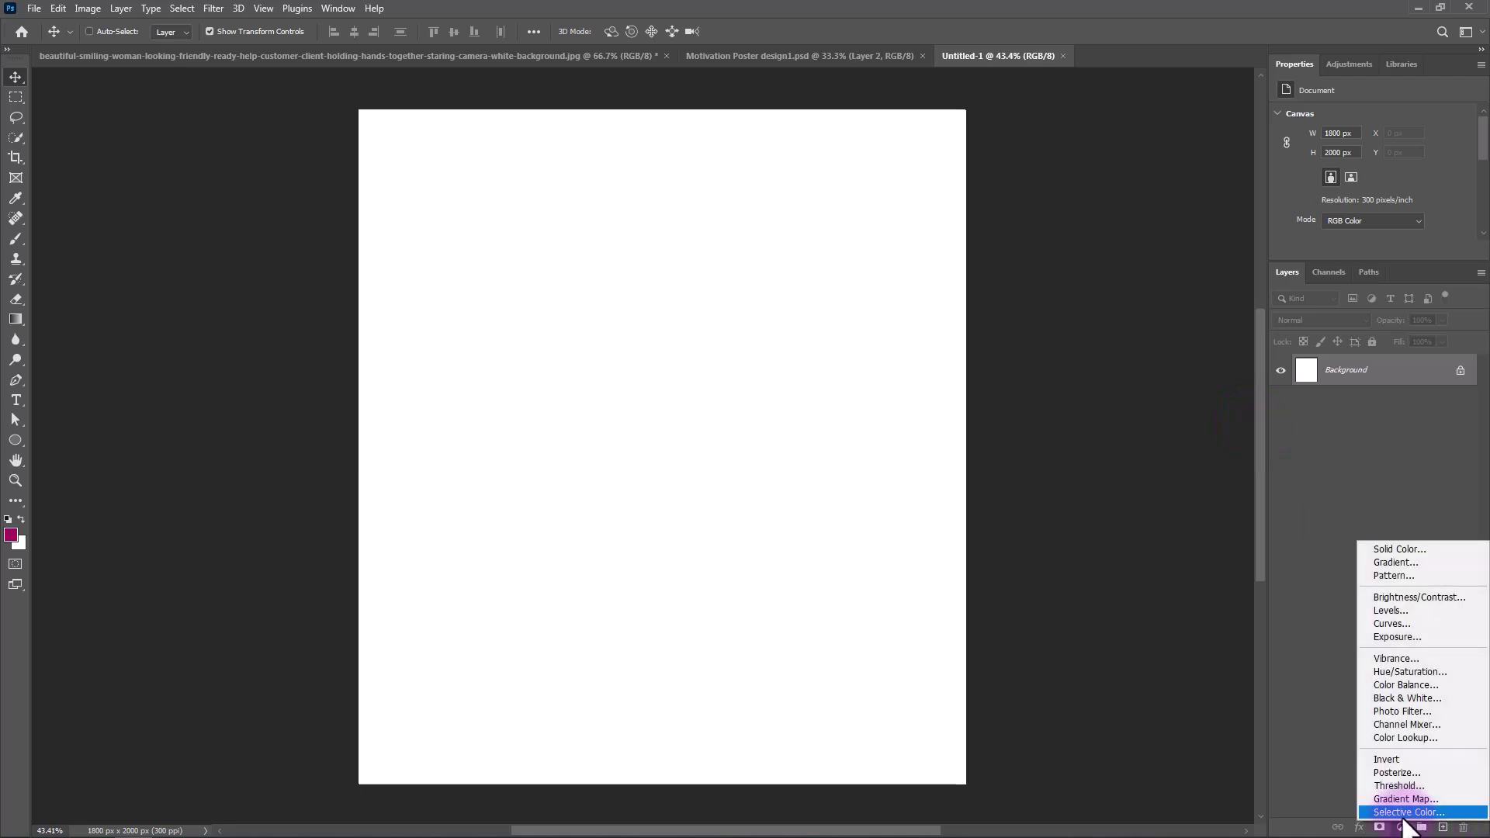
Add a solid color fill layer in light grey #d2d2d2 above the white background
left_click(1381, 552)
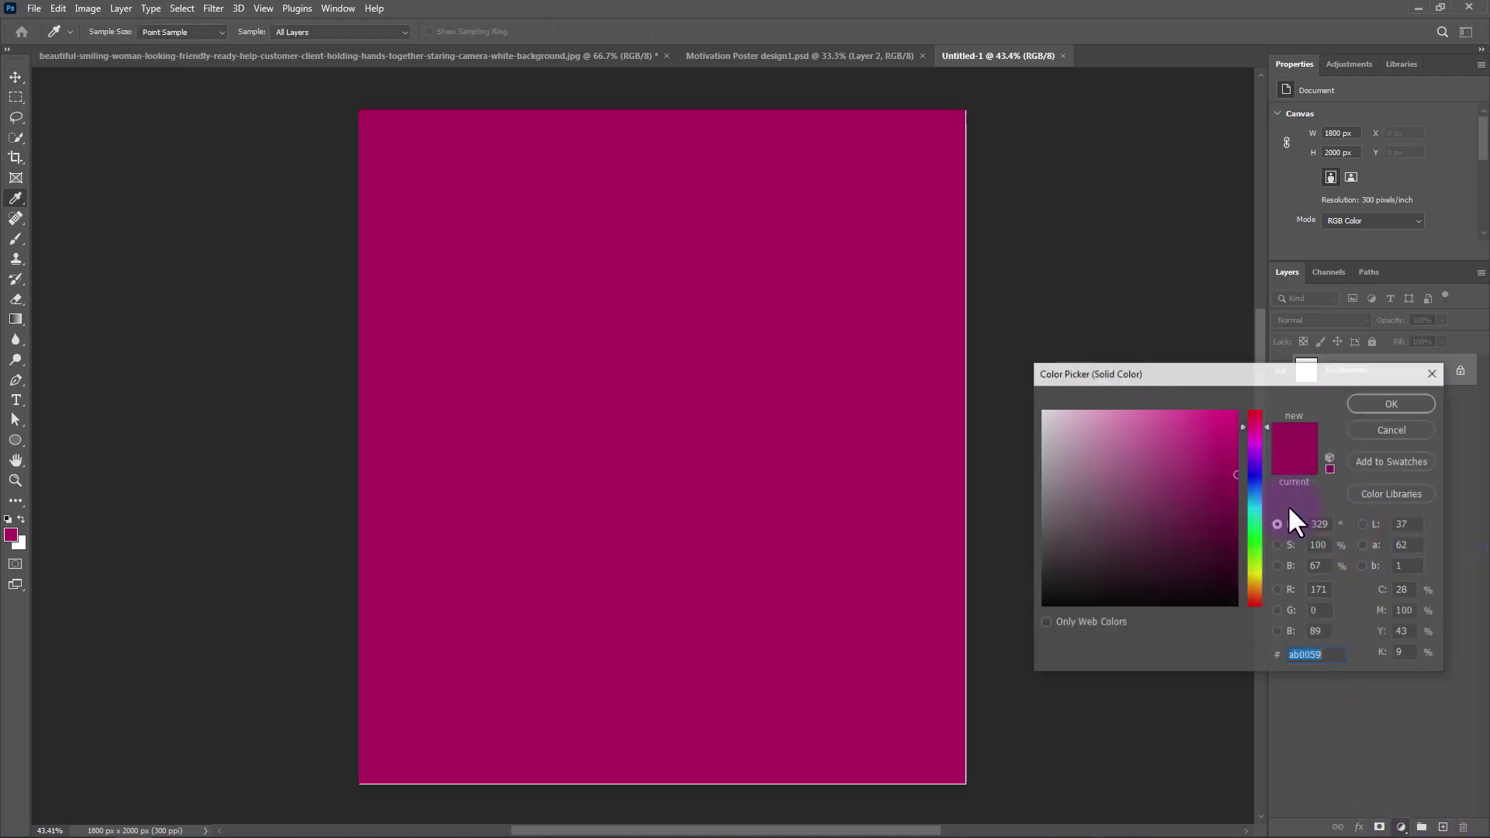
left_click_drag(1061, 432, 998, 445)
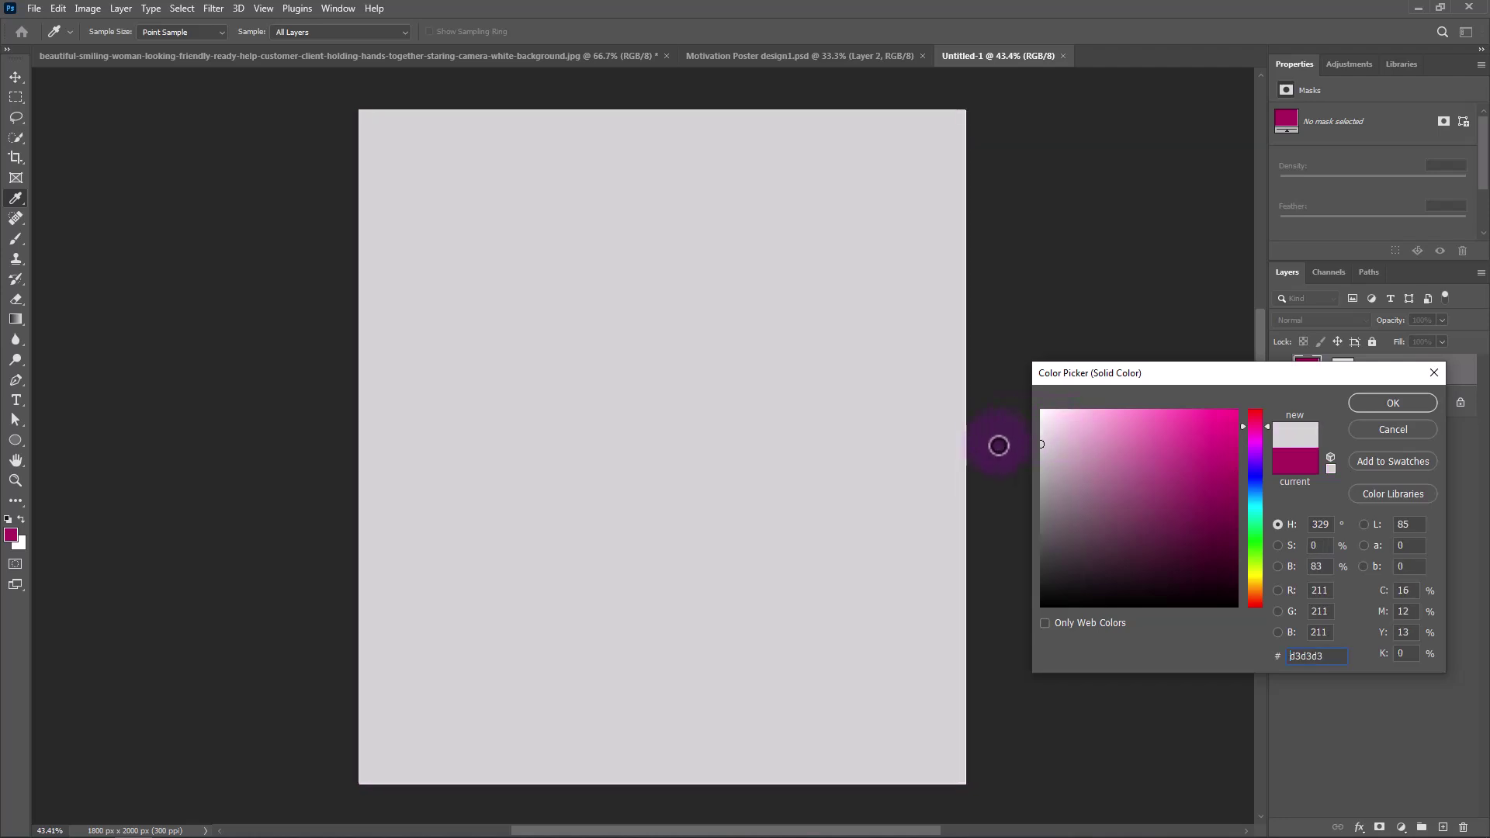
left_click(1386, 400)
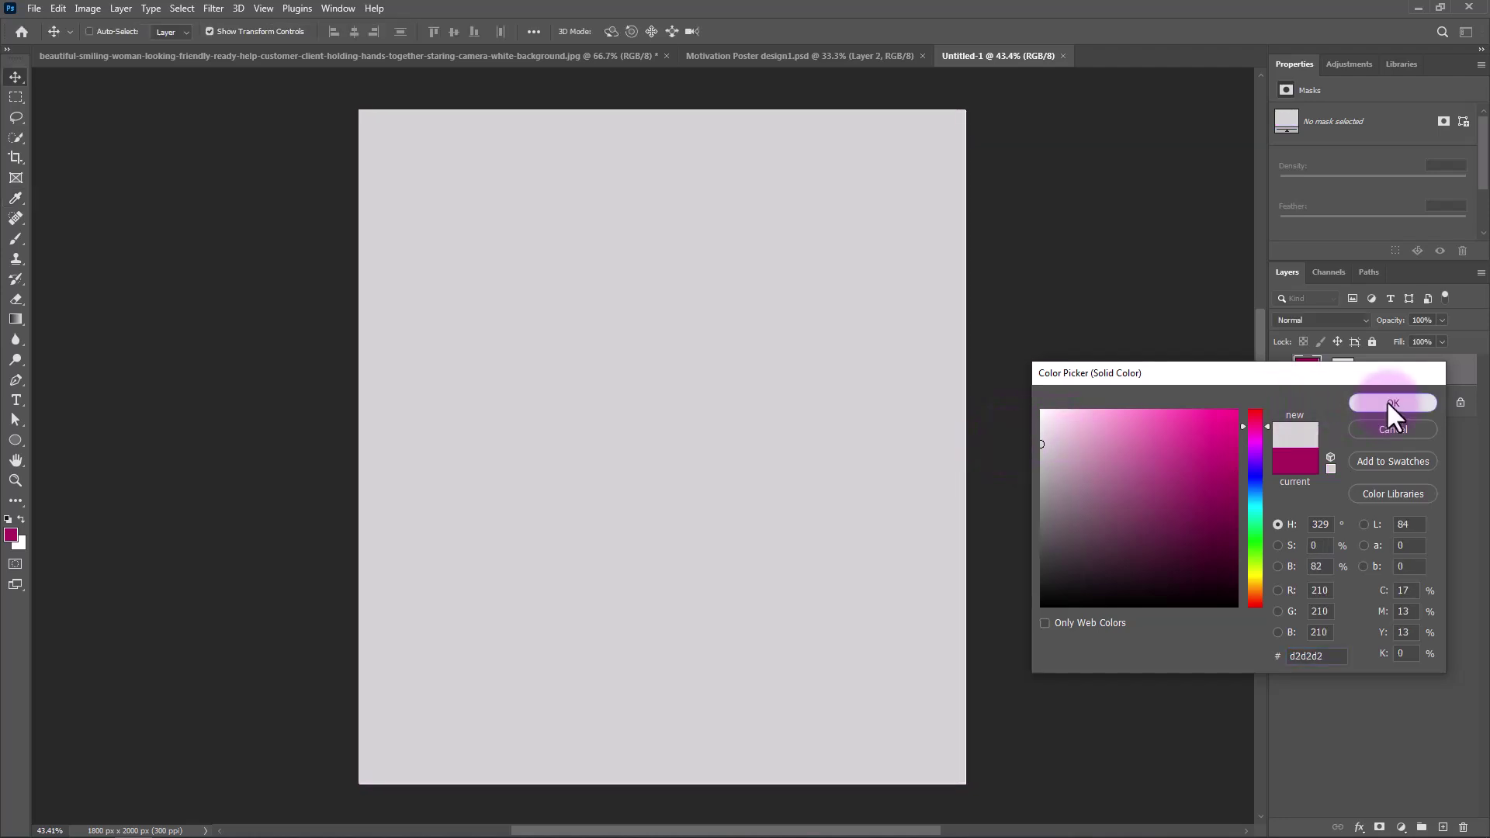
Convert the grey fill layer to a smart object and apply Add Noise with amount 3.44 and Uniform distribution
left_click(212, 10)
mouse_move(249, 241)
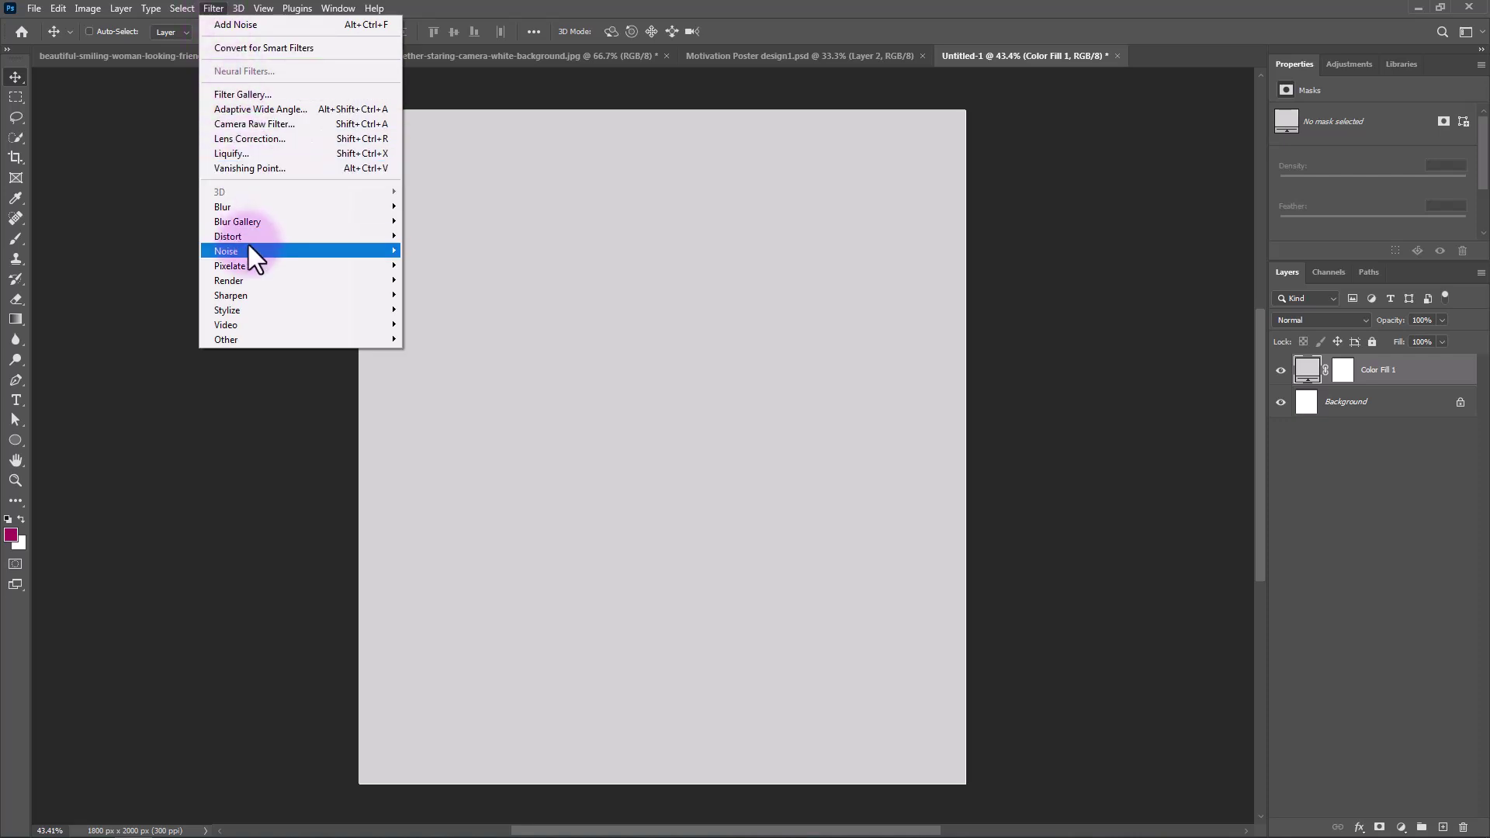
left_click(425, 251)
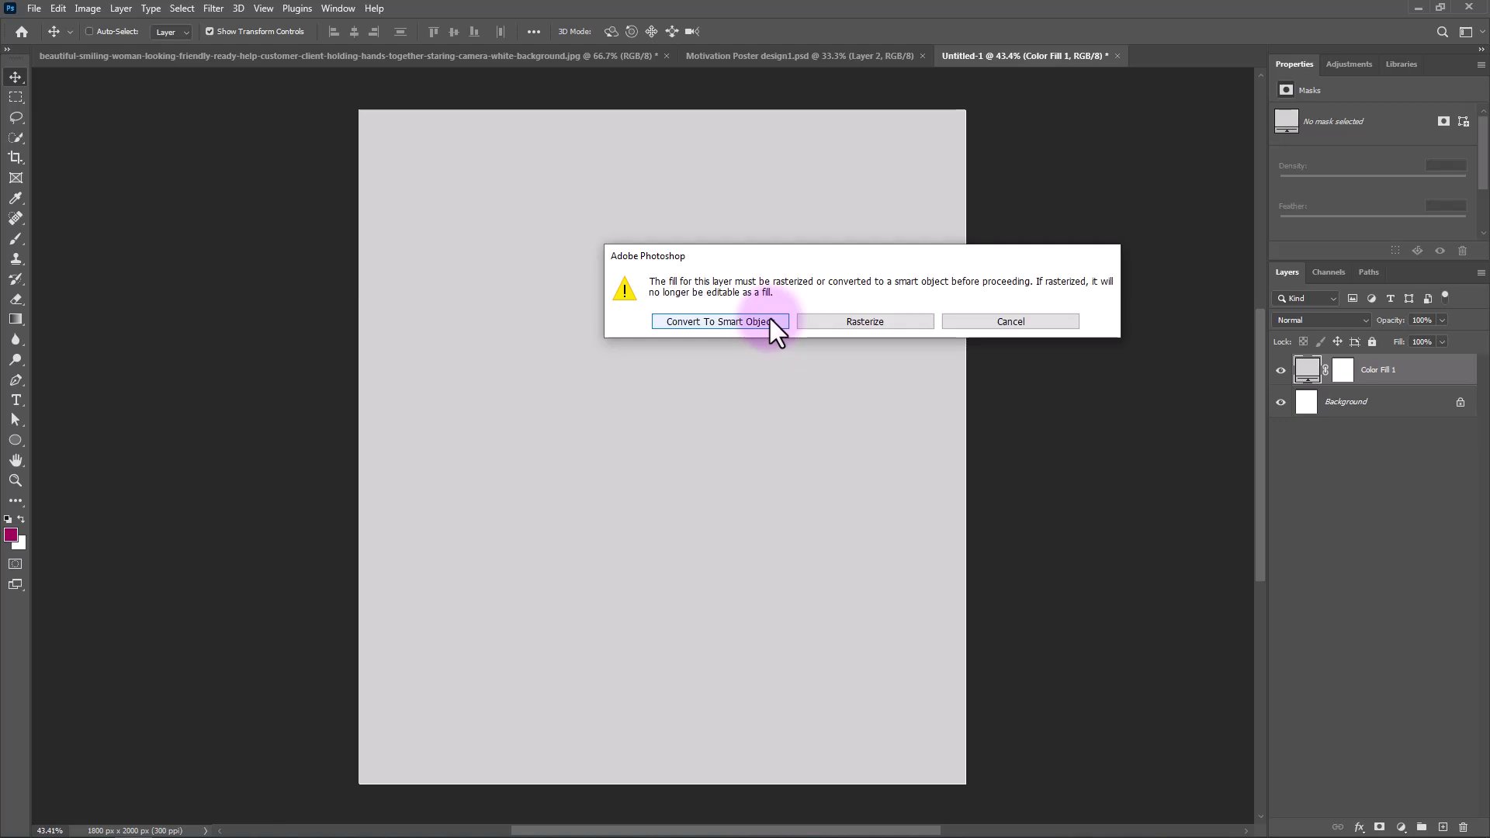
left_click(769, 318)
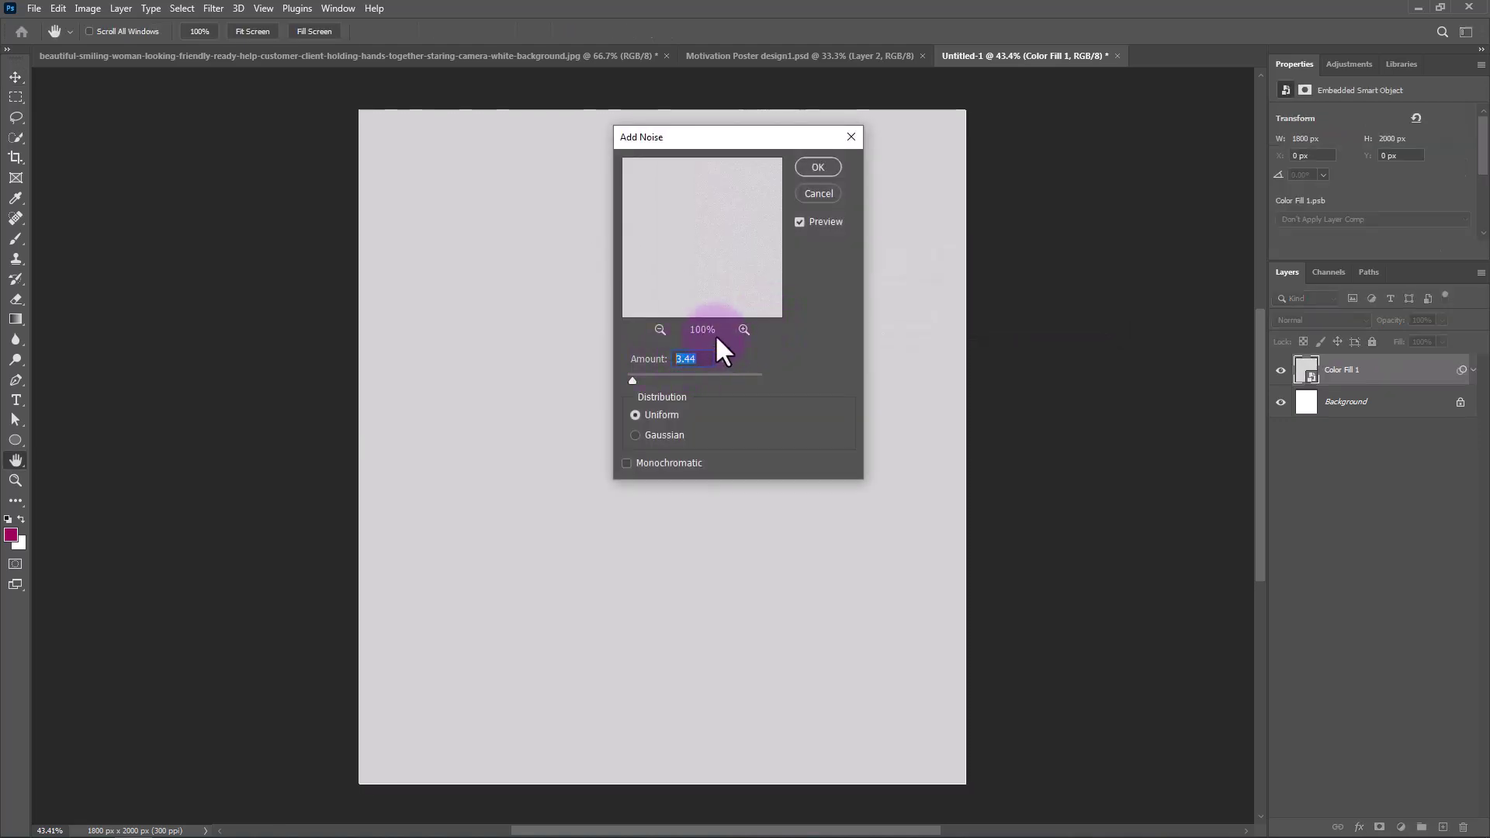
left_click(814, 169)
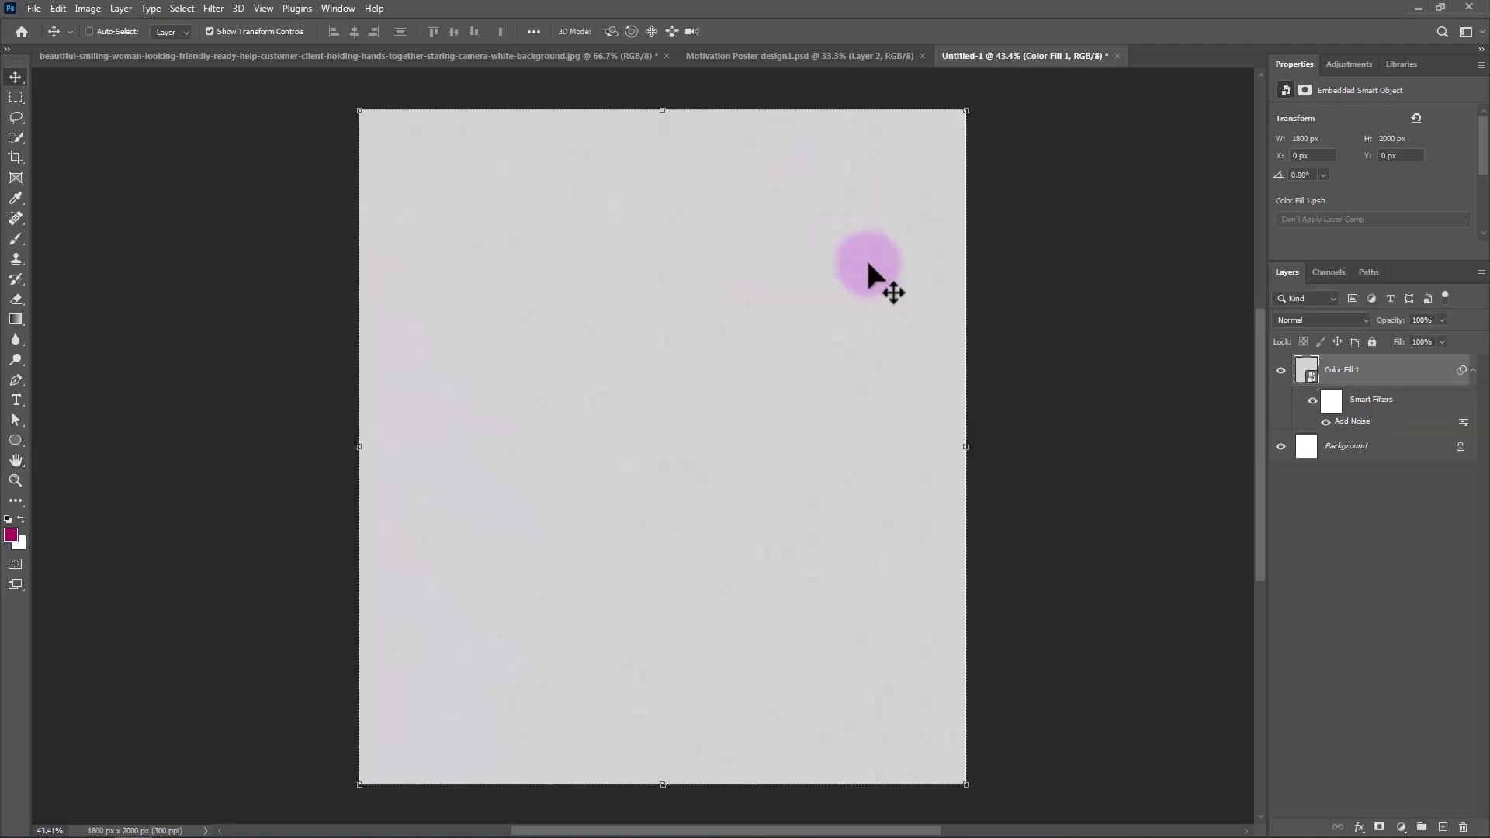
Rename the grey fill layer as BG and collapse its smart filter list
double_click(1352, 370)
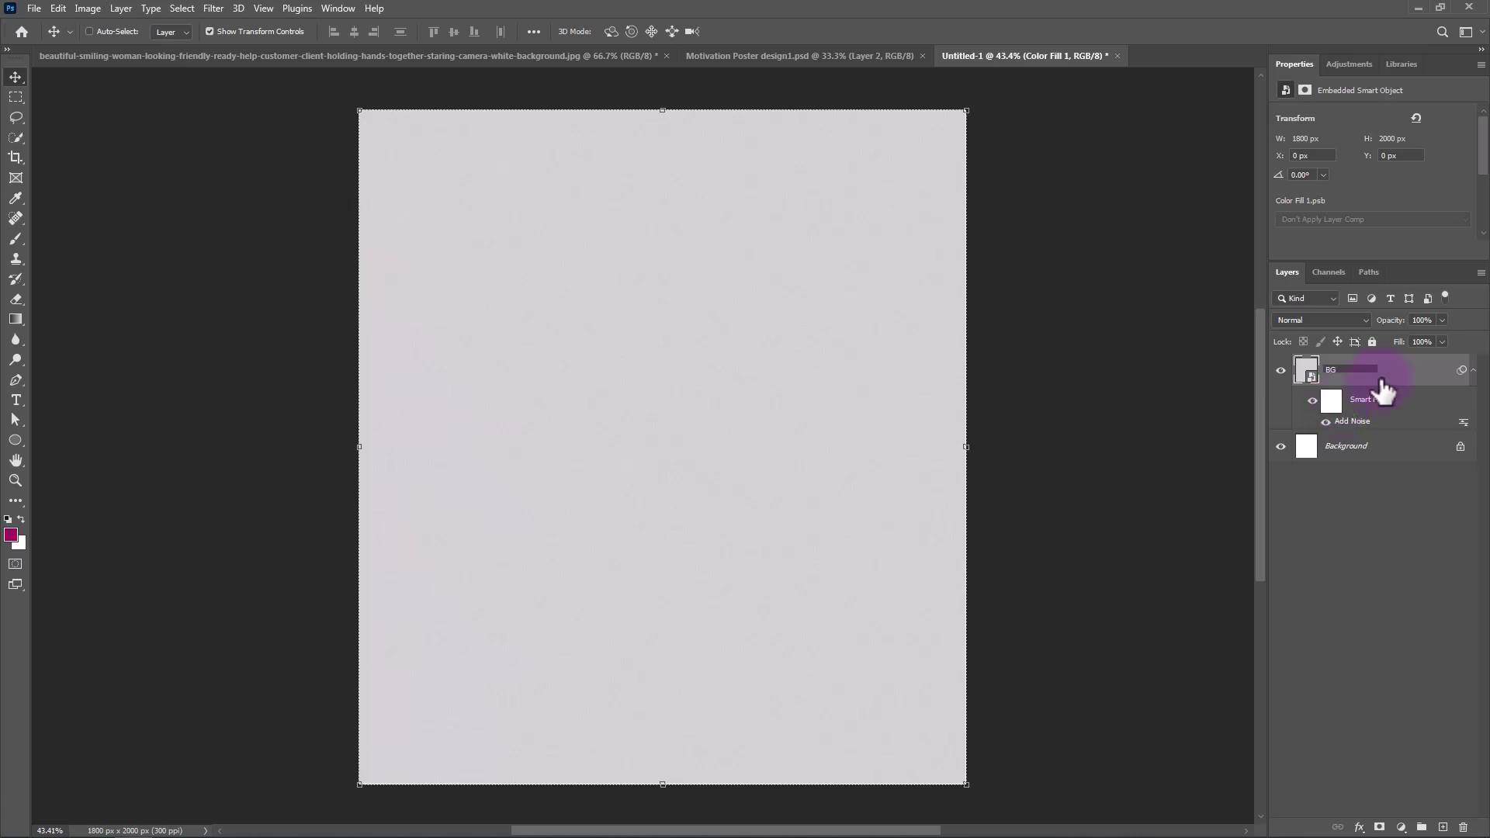
key("Return")
left_click(1471, 372)
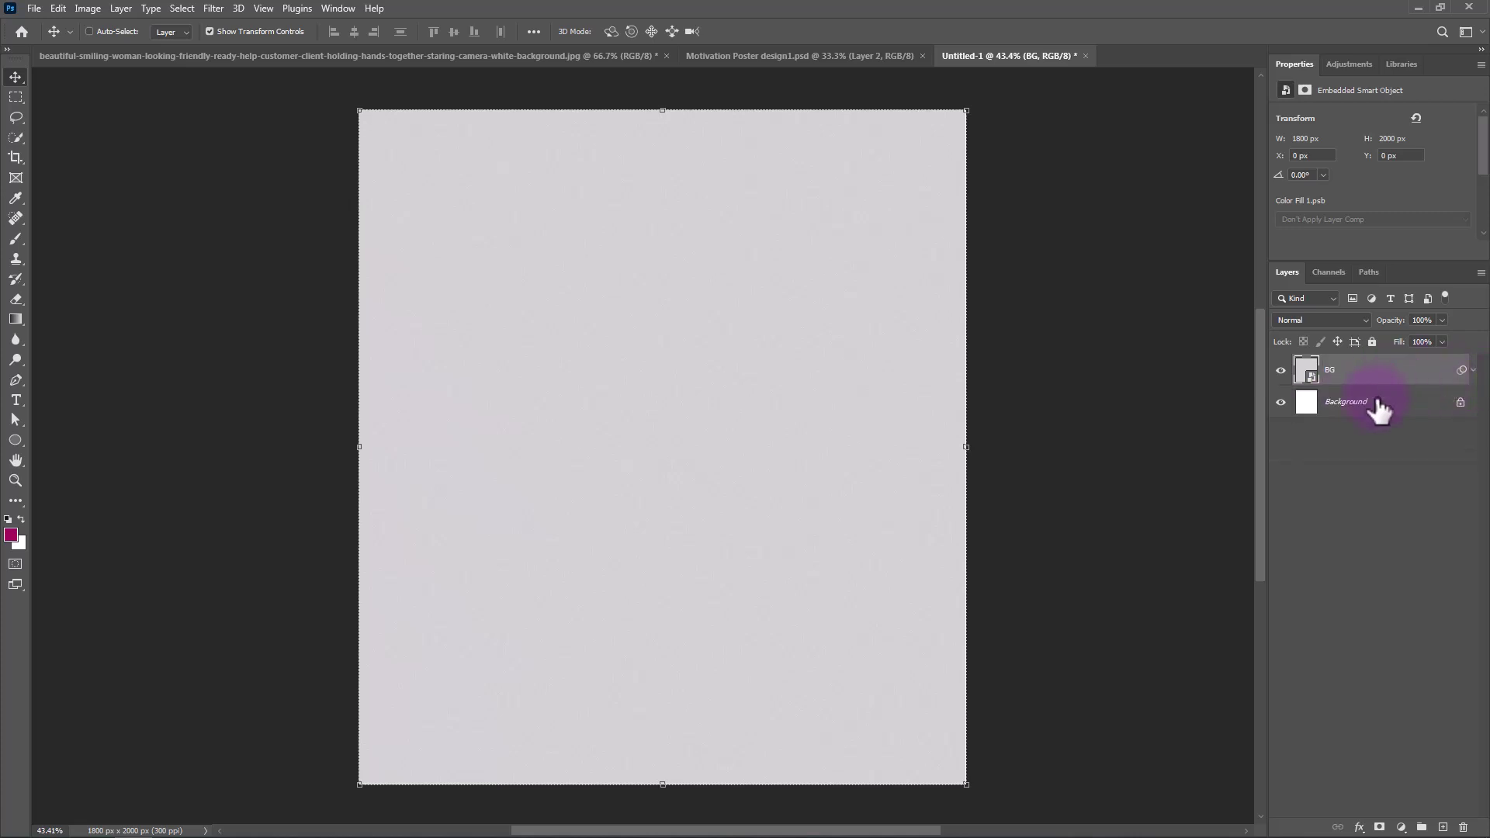
Switch to the smiling woman photo, select the subject, and mask out its white background
left_click(552, 58)
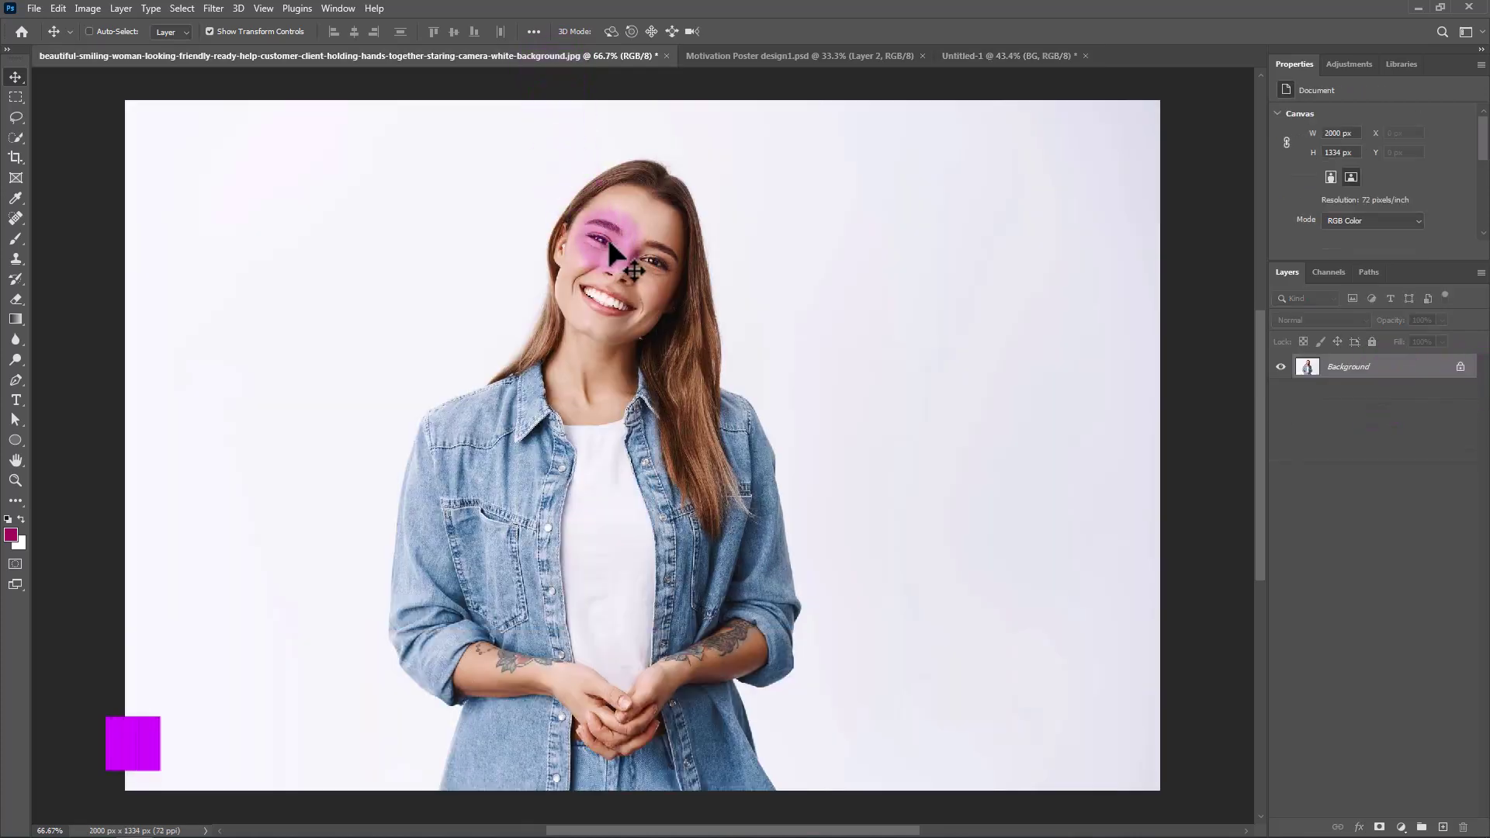
left_click(180, 8)
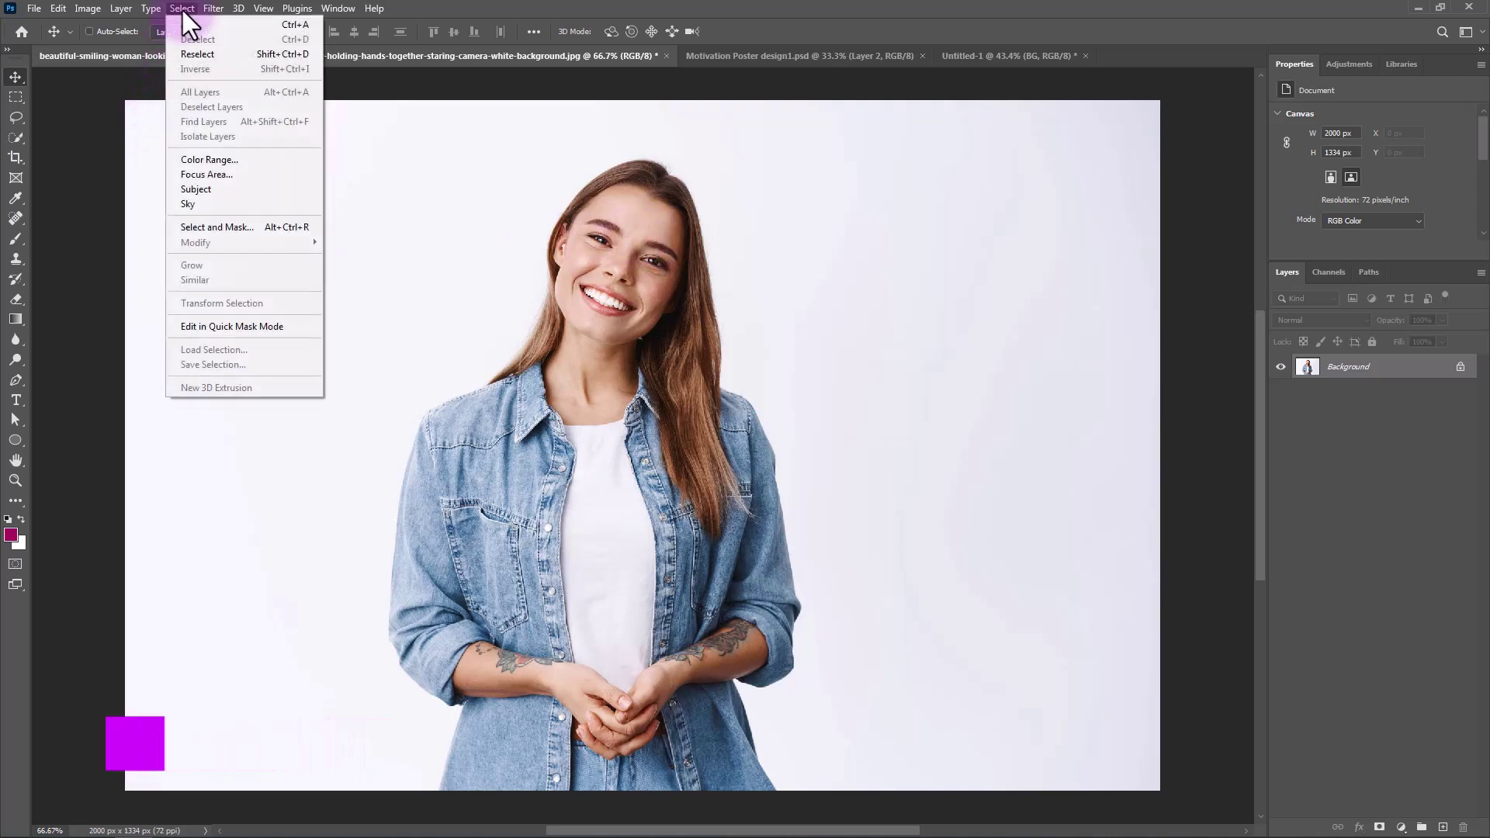
left_click(203, 188)
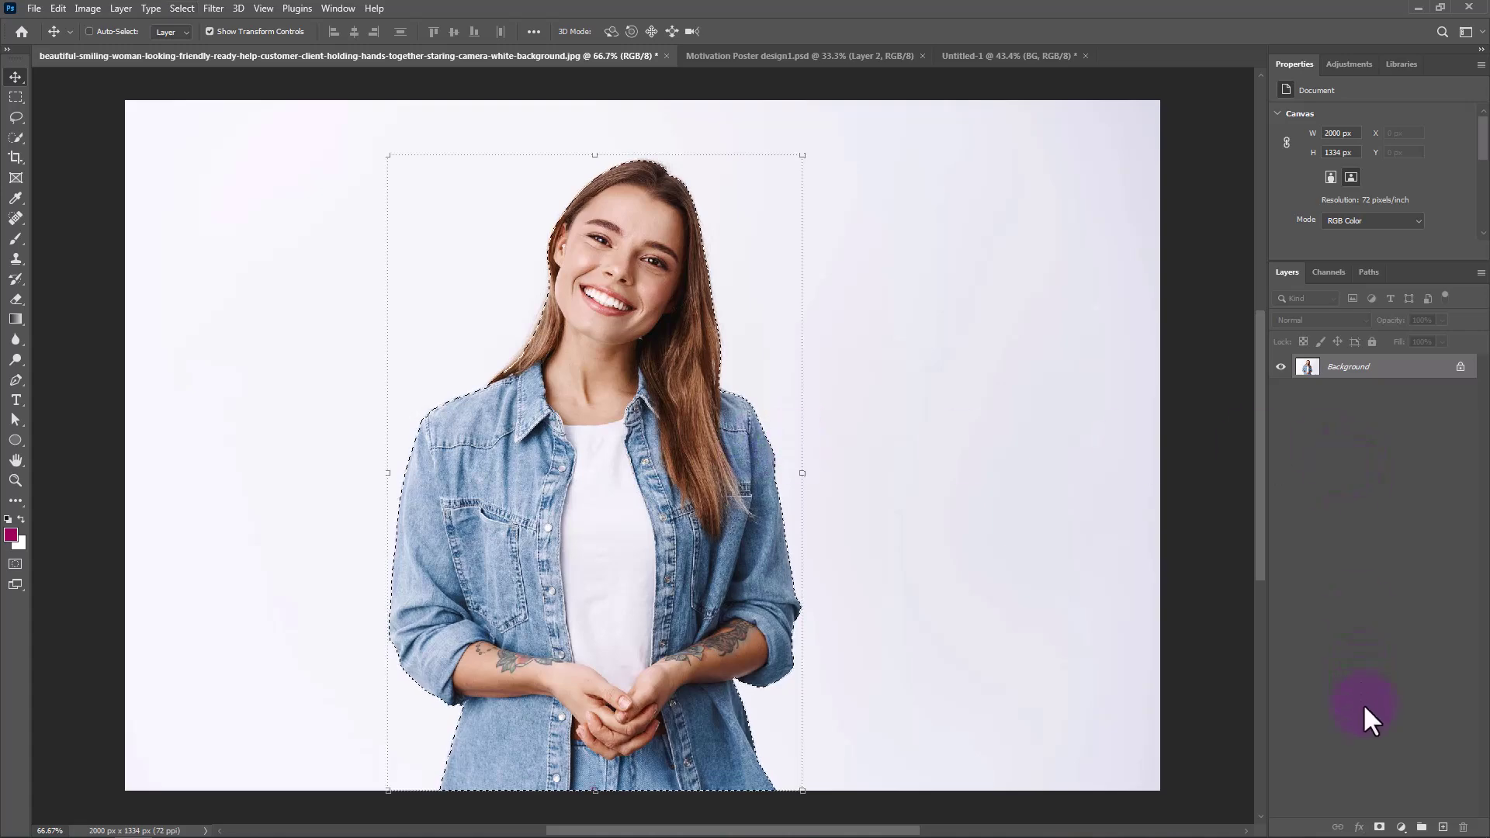
left_click(1379, 826)
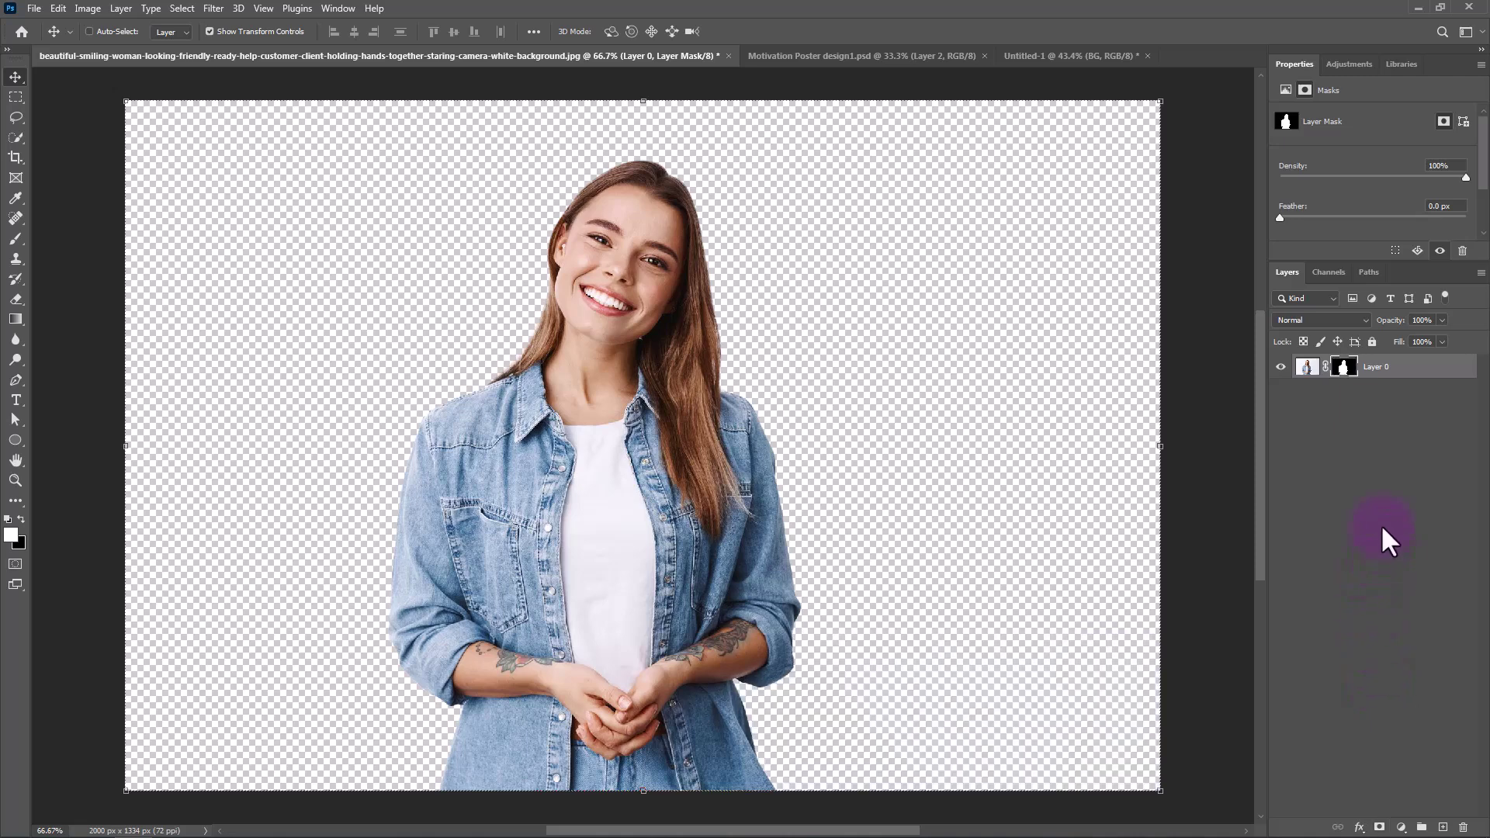
Apply the Camera Raw Filter to the woman with saturation -100, clarity +35, texture +41, highlights -13, shadows -15 and exposure 0
left_click(213, 8)
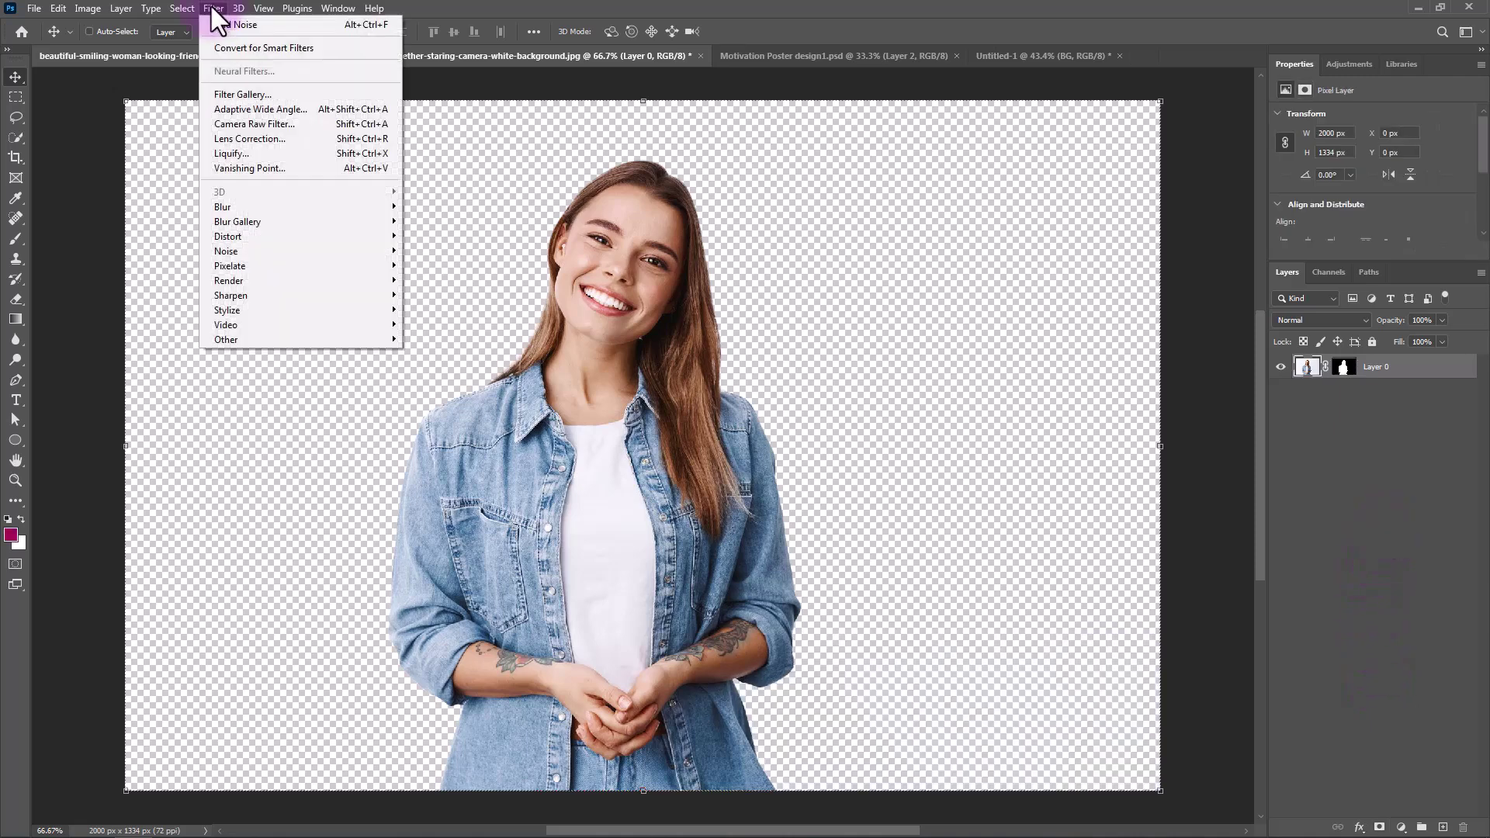
left_click(245, 125)
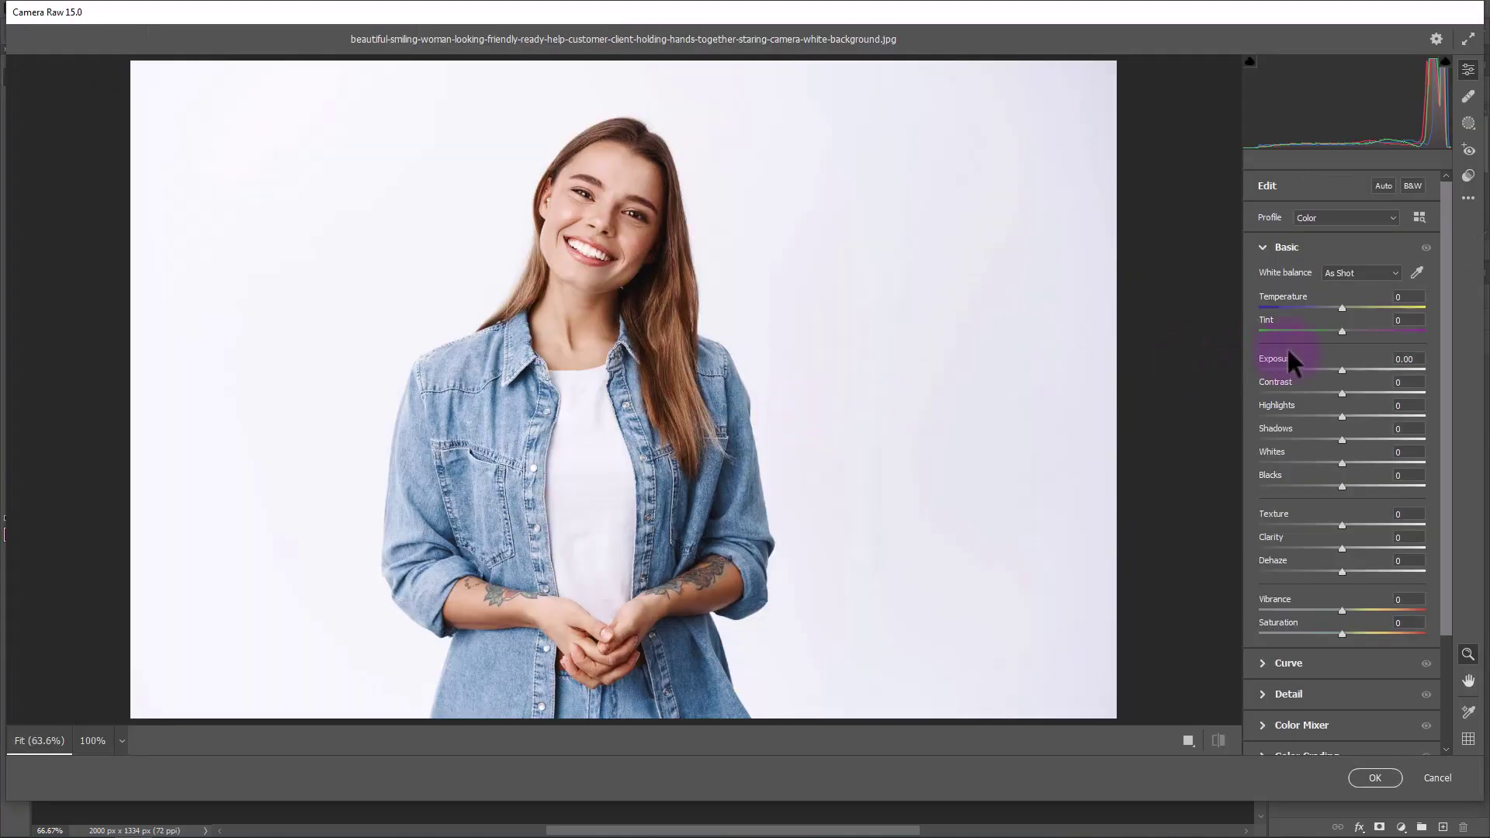
left_click(1339, 367)
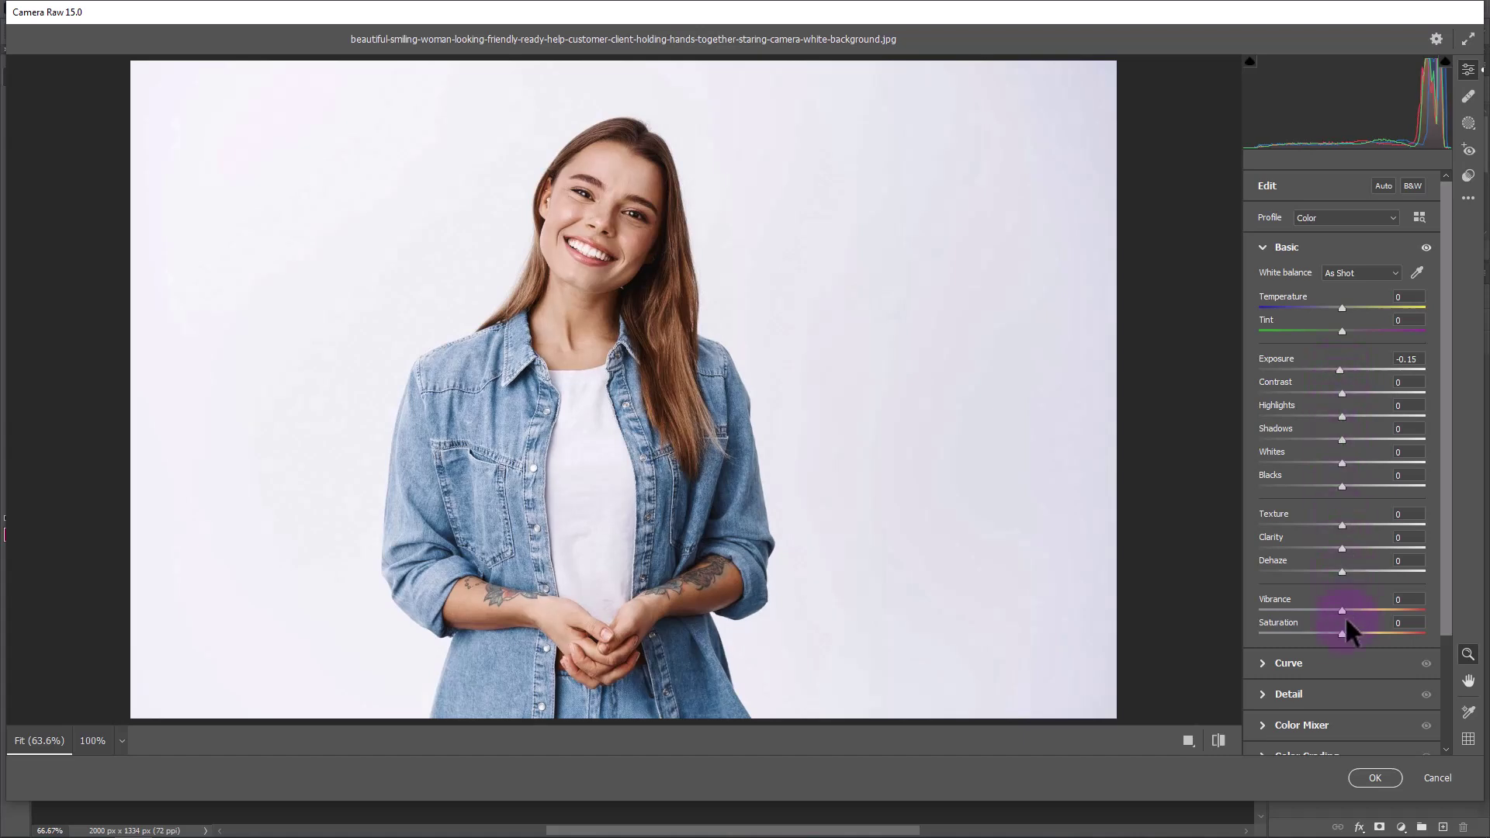
left_click_drag(1341, 633, 1240, 630)
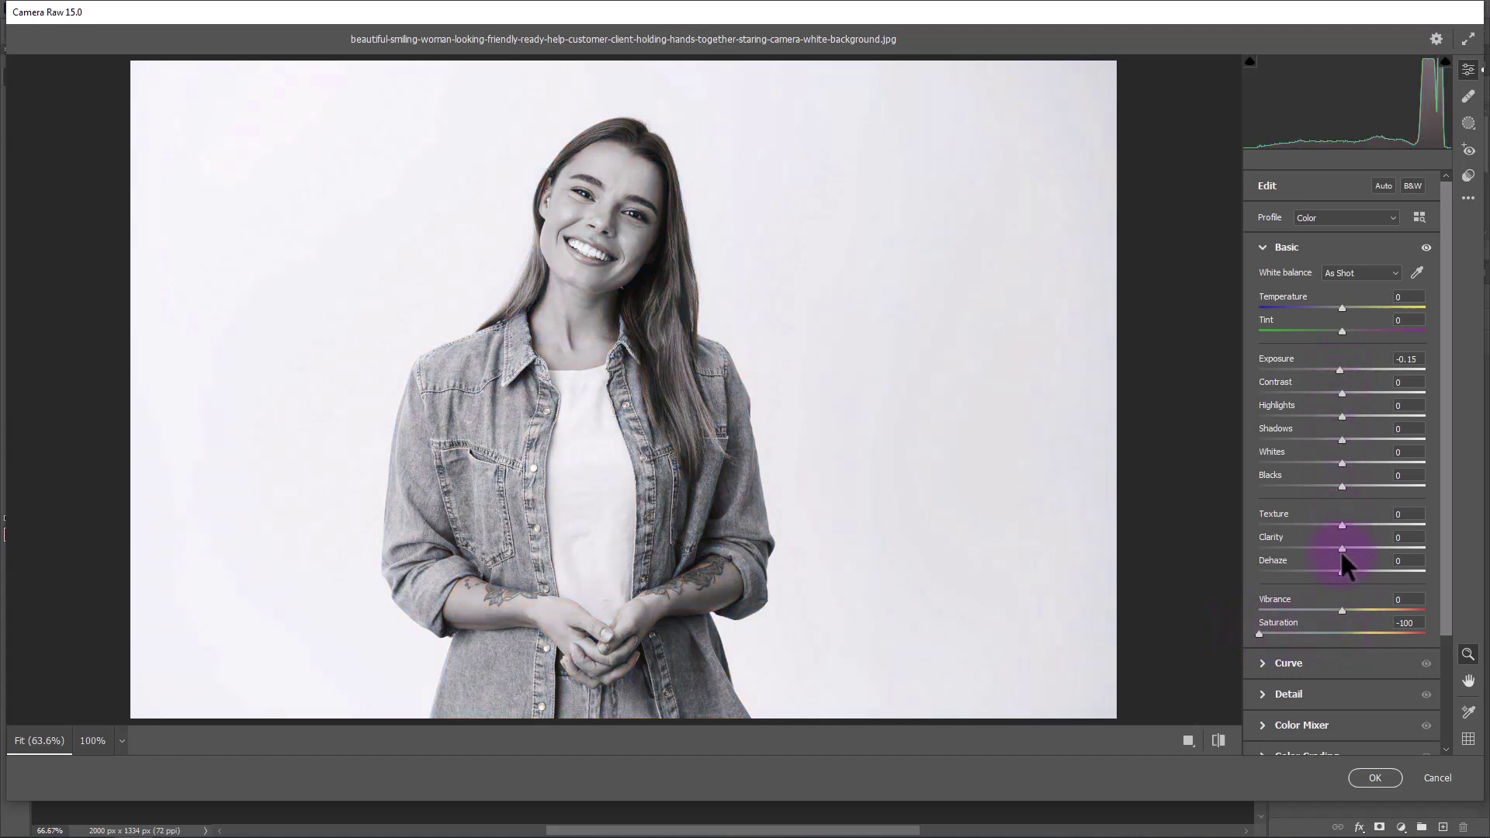
left_click_drag(1364, 546, 1369, 548)
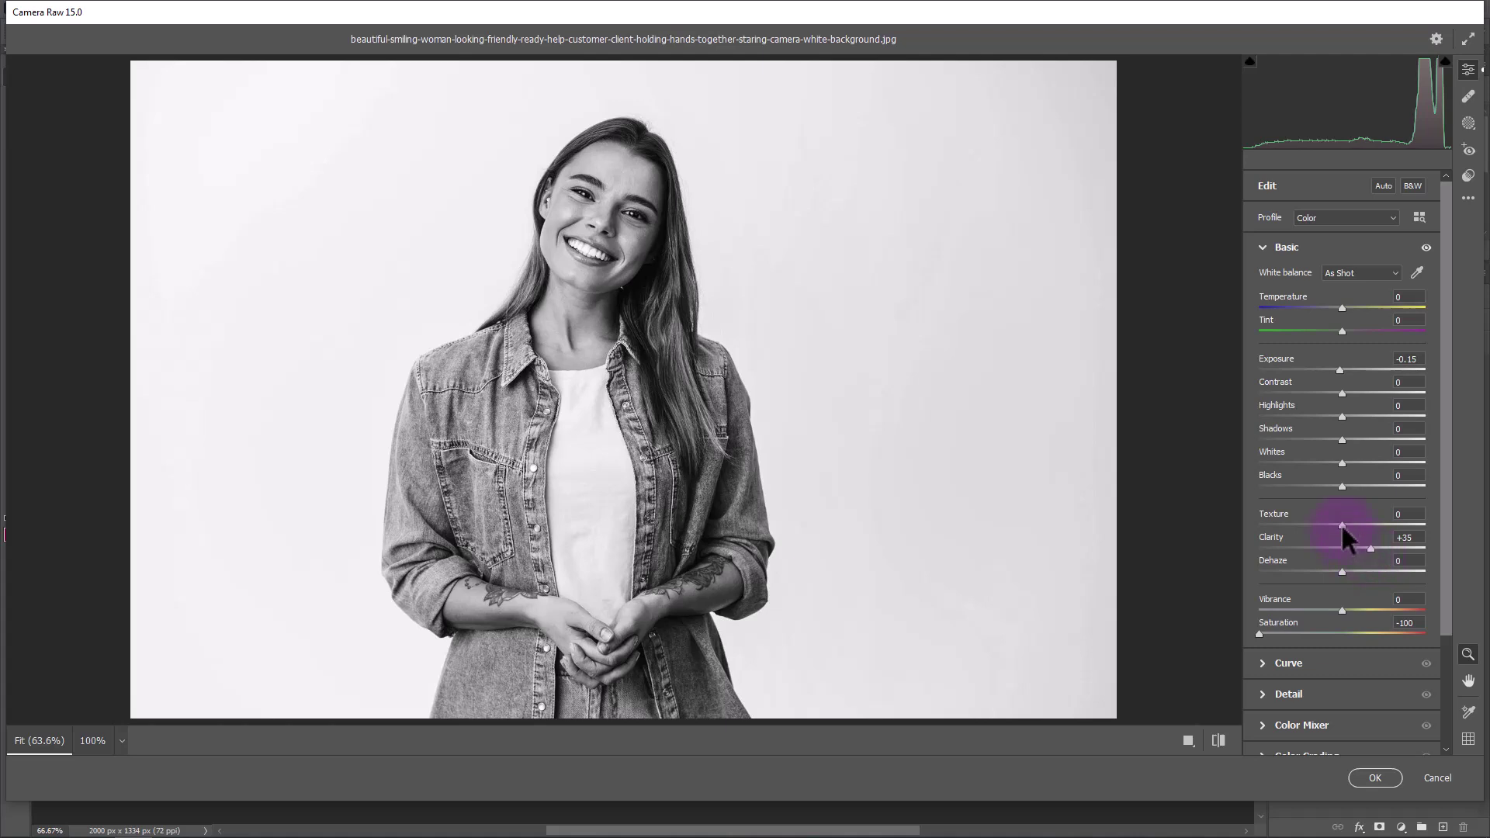
left_click_drag(1339, 369, 1329, 439)
double_click(1353, 368)
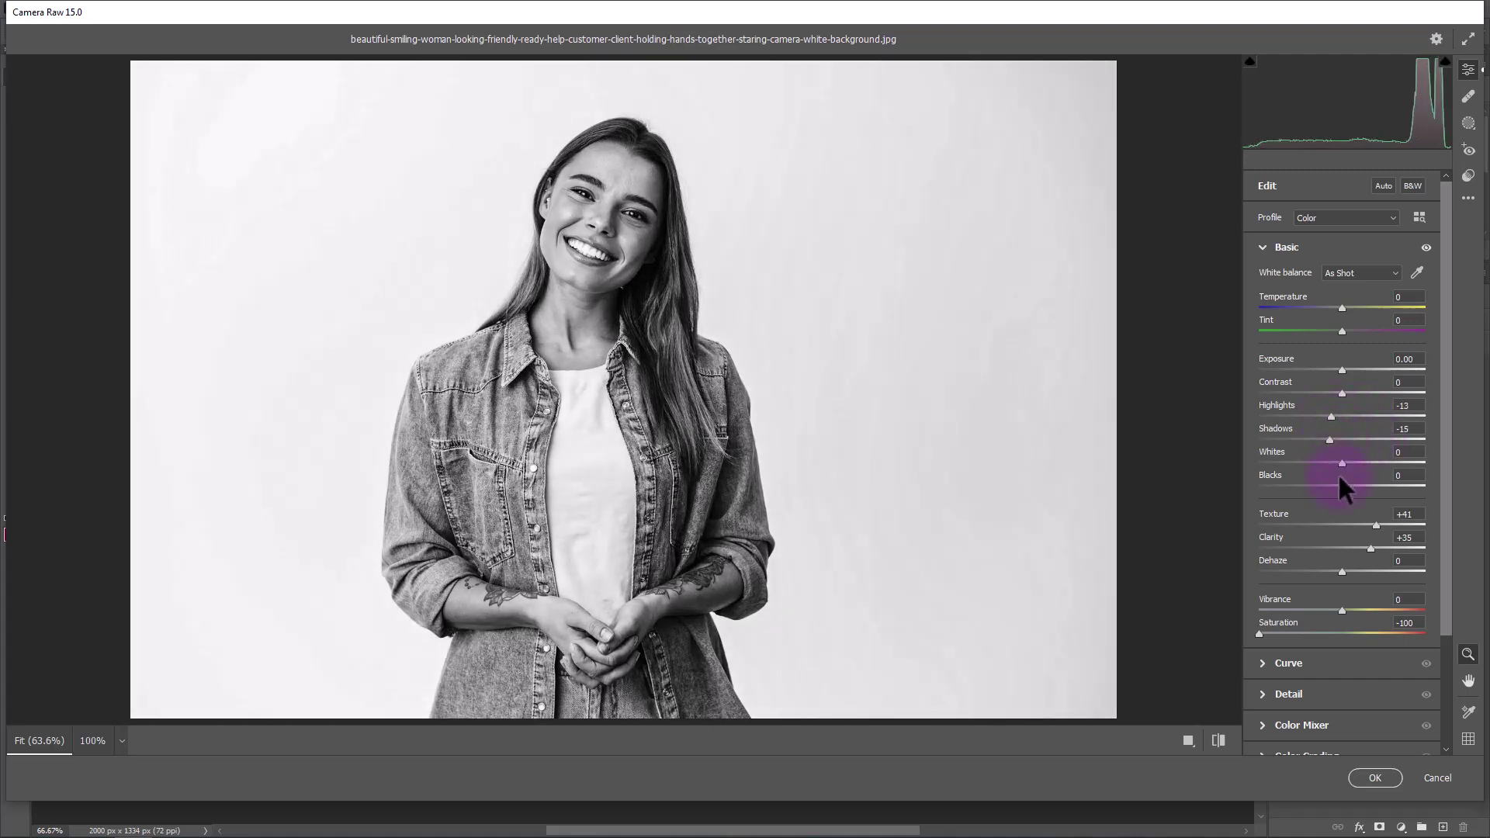
left_click(1374, 778)
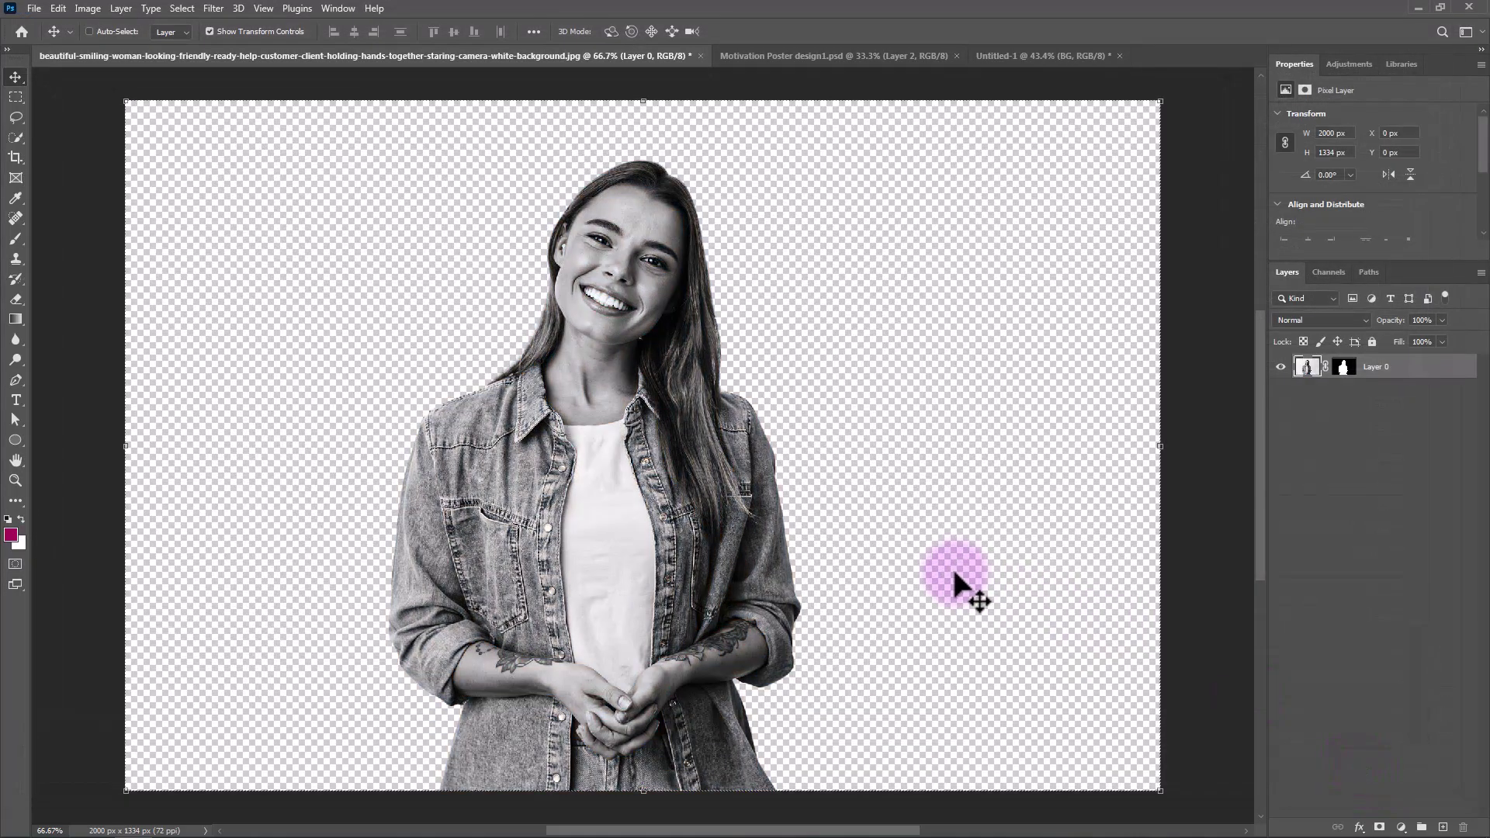
Add a solid color fill layer in magenta #cf006c above the woman and invert its layer mask to black
left_click(1399, 827)
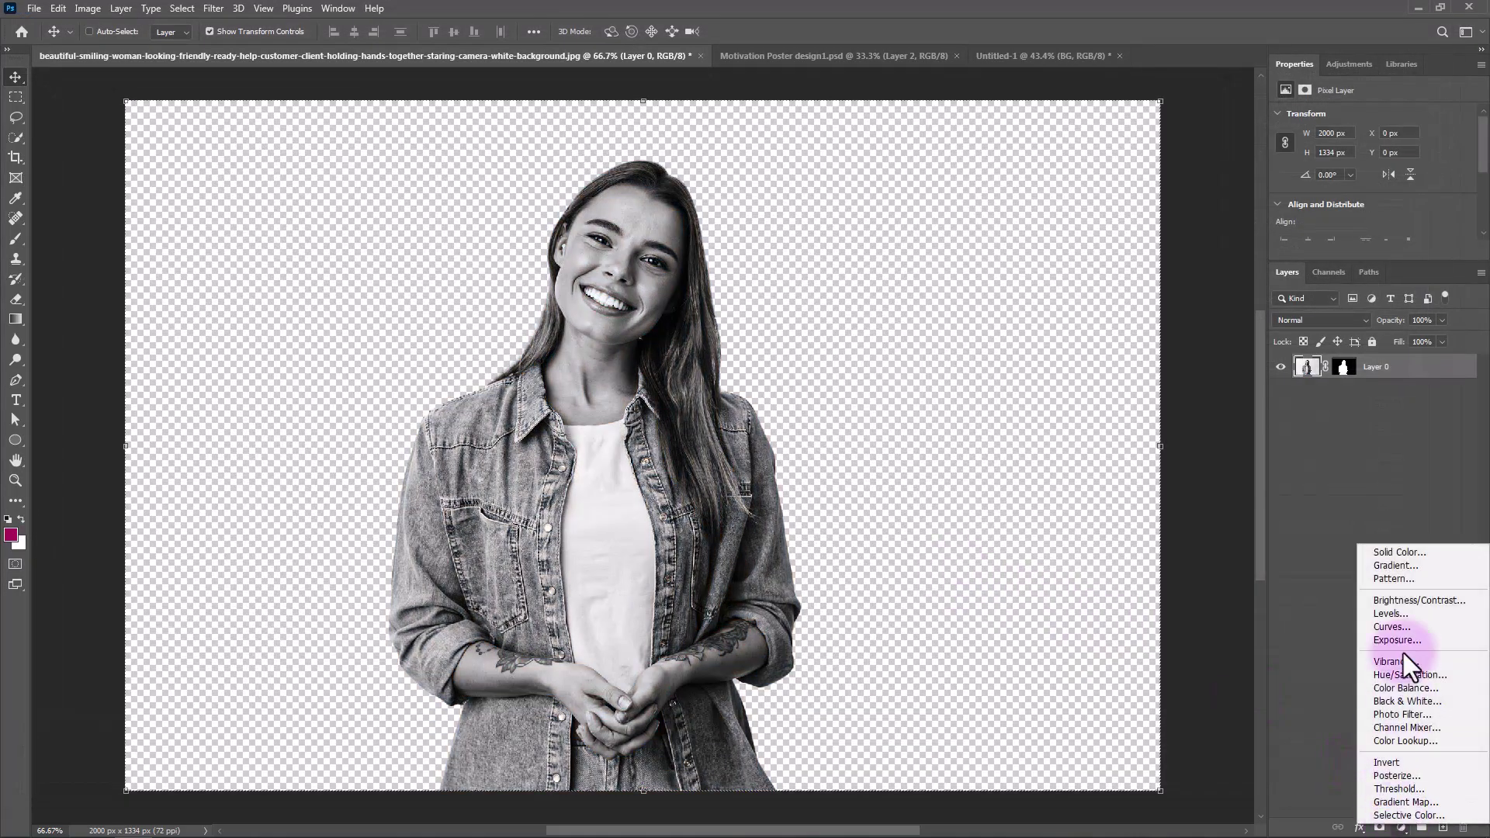
left_click(1394, 551)
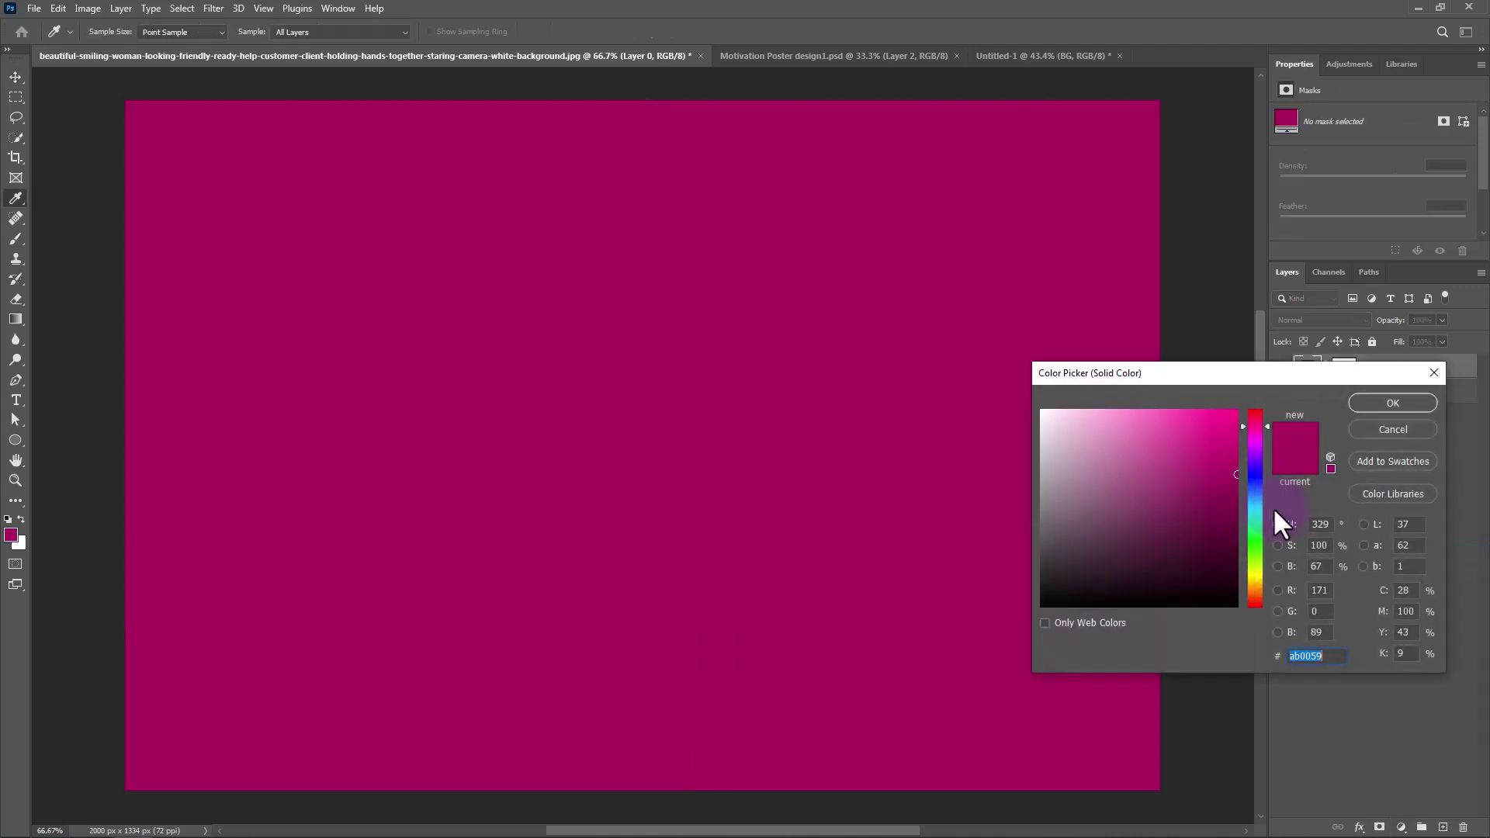
left_click(1220, 461)
left_click_drag(1240, 456, 1269, 448)
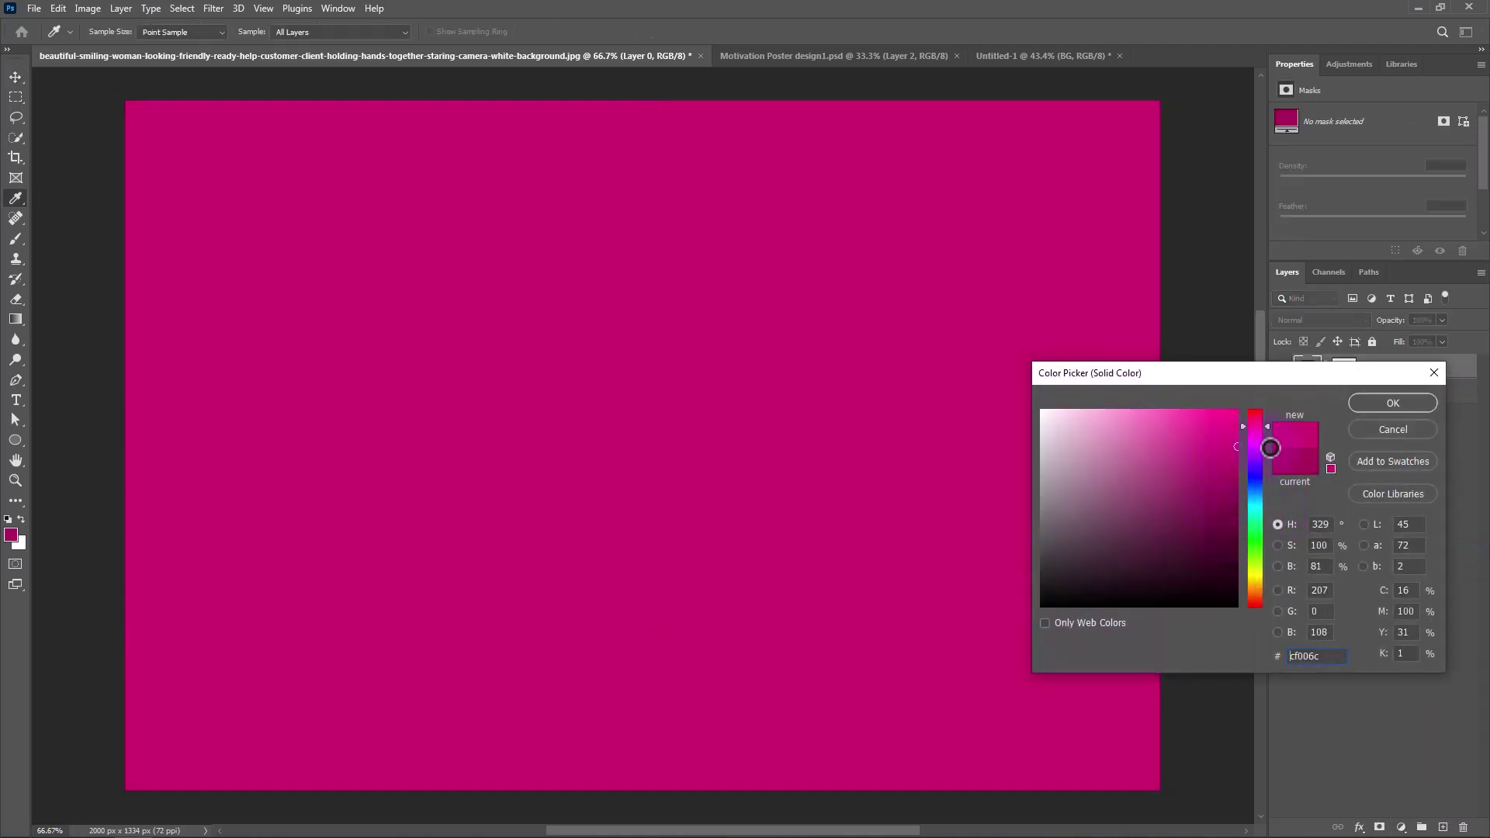
left_click(1392, 403)
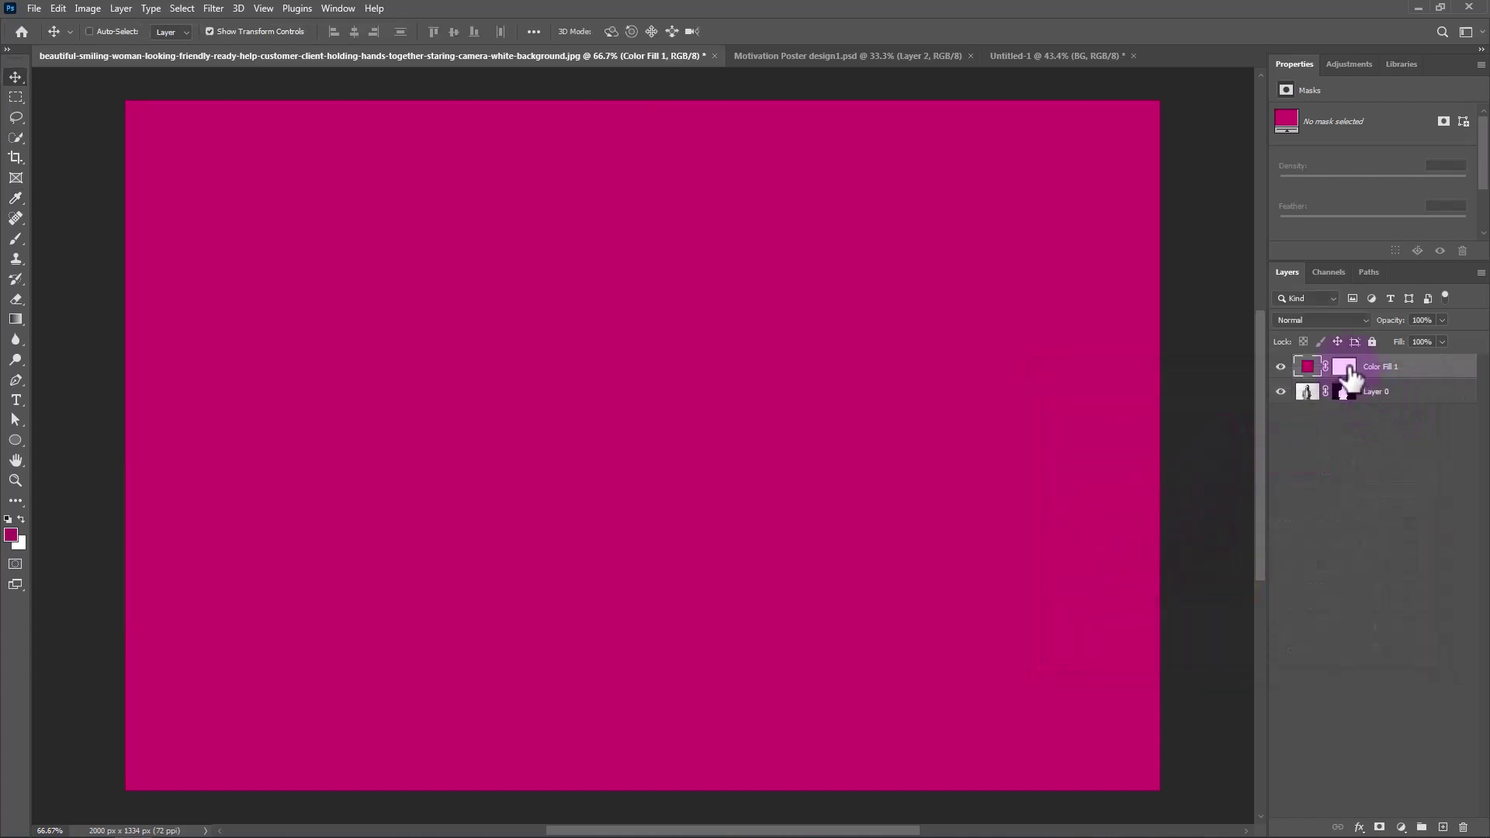
left_click(1346, 369)
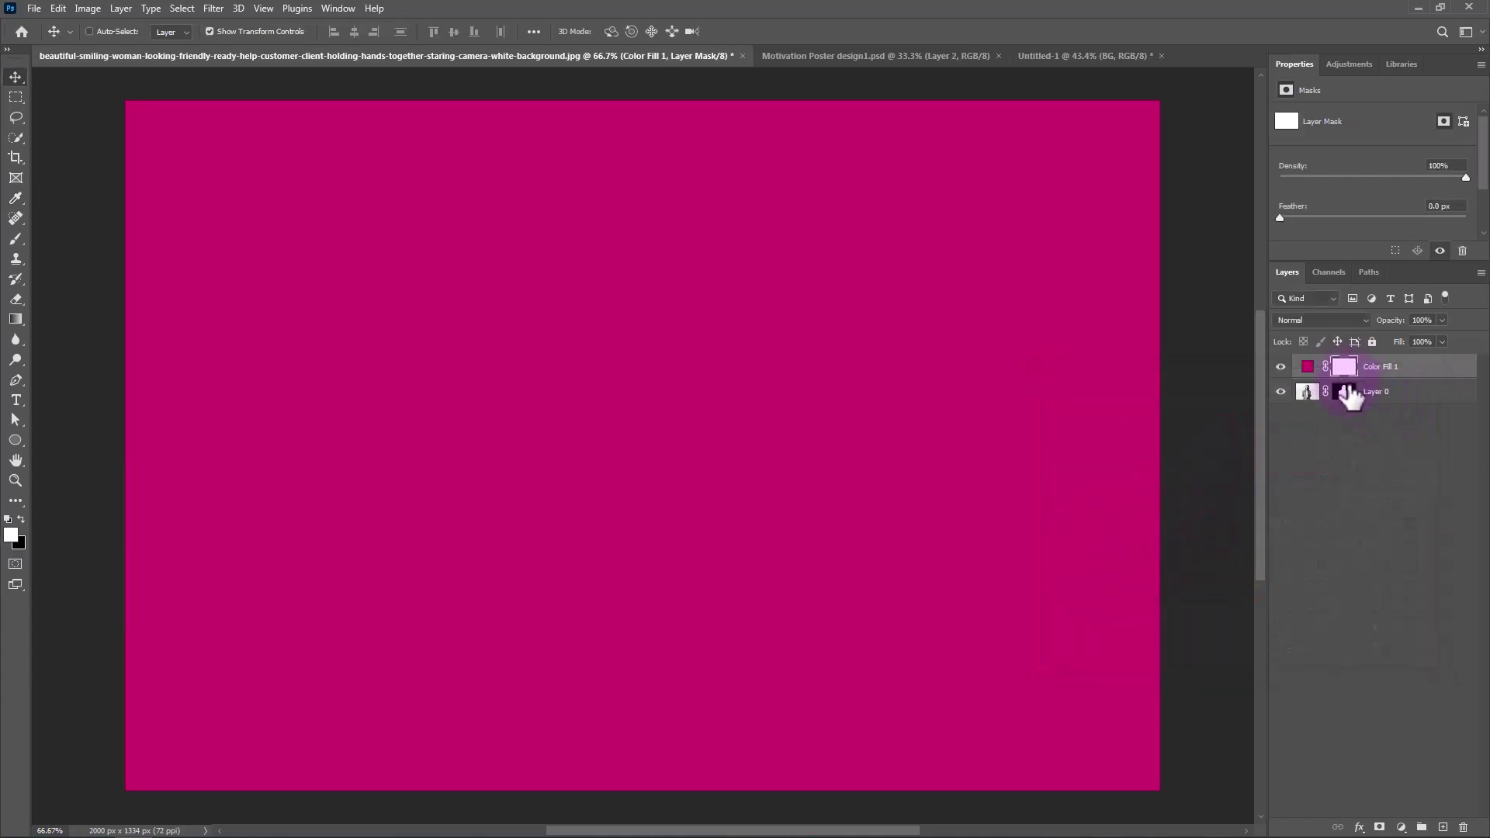
key("ctrl+i")
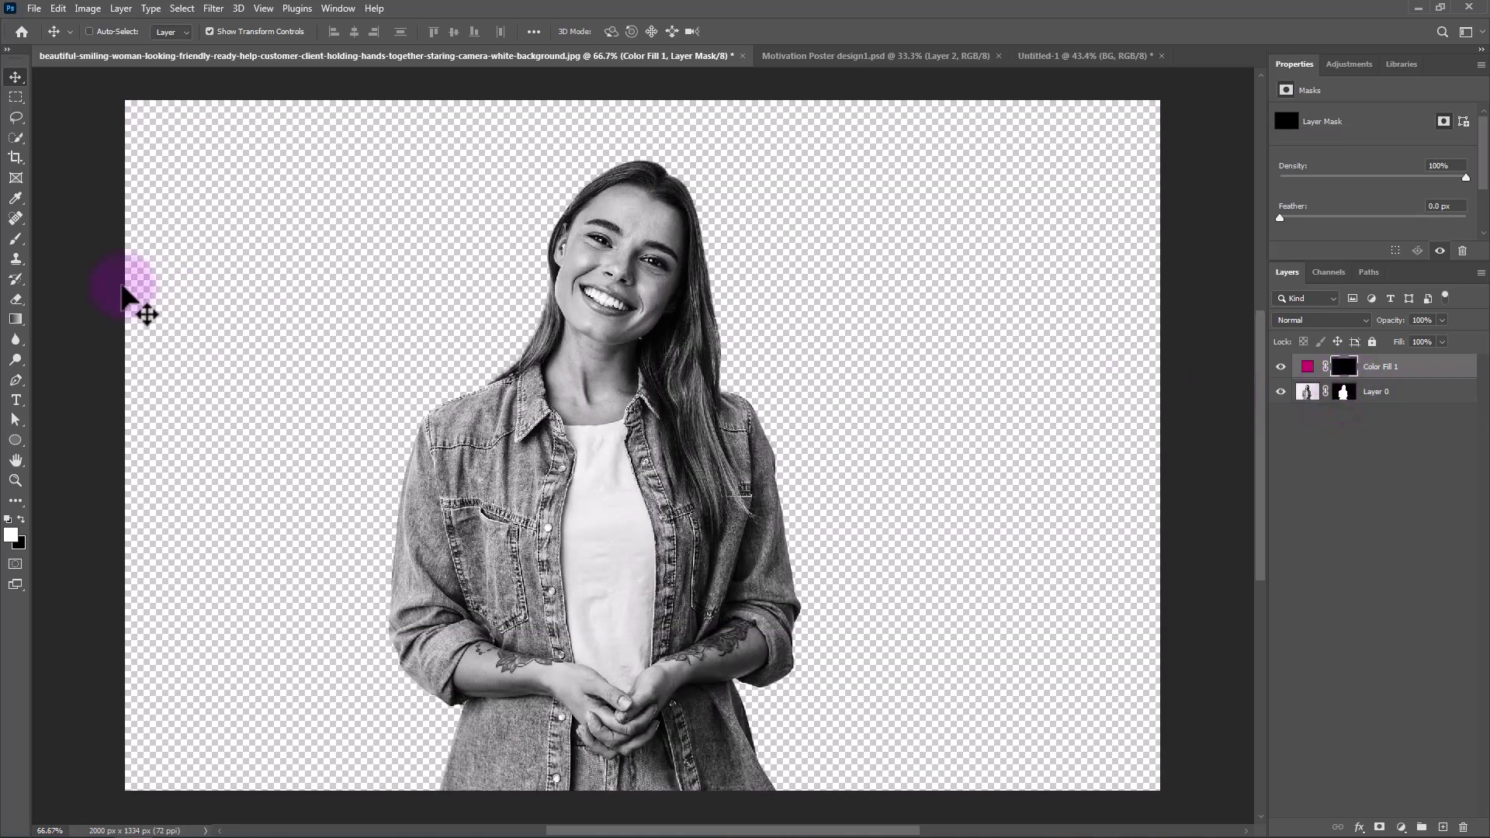
Set up the Brush tool with the Soft Round preset and 61% hardness
left_click_drag(16, 239, 51, 239)
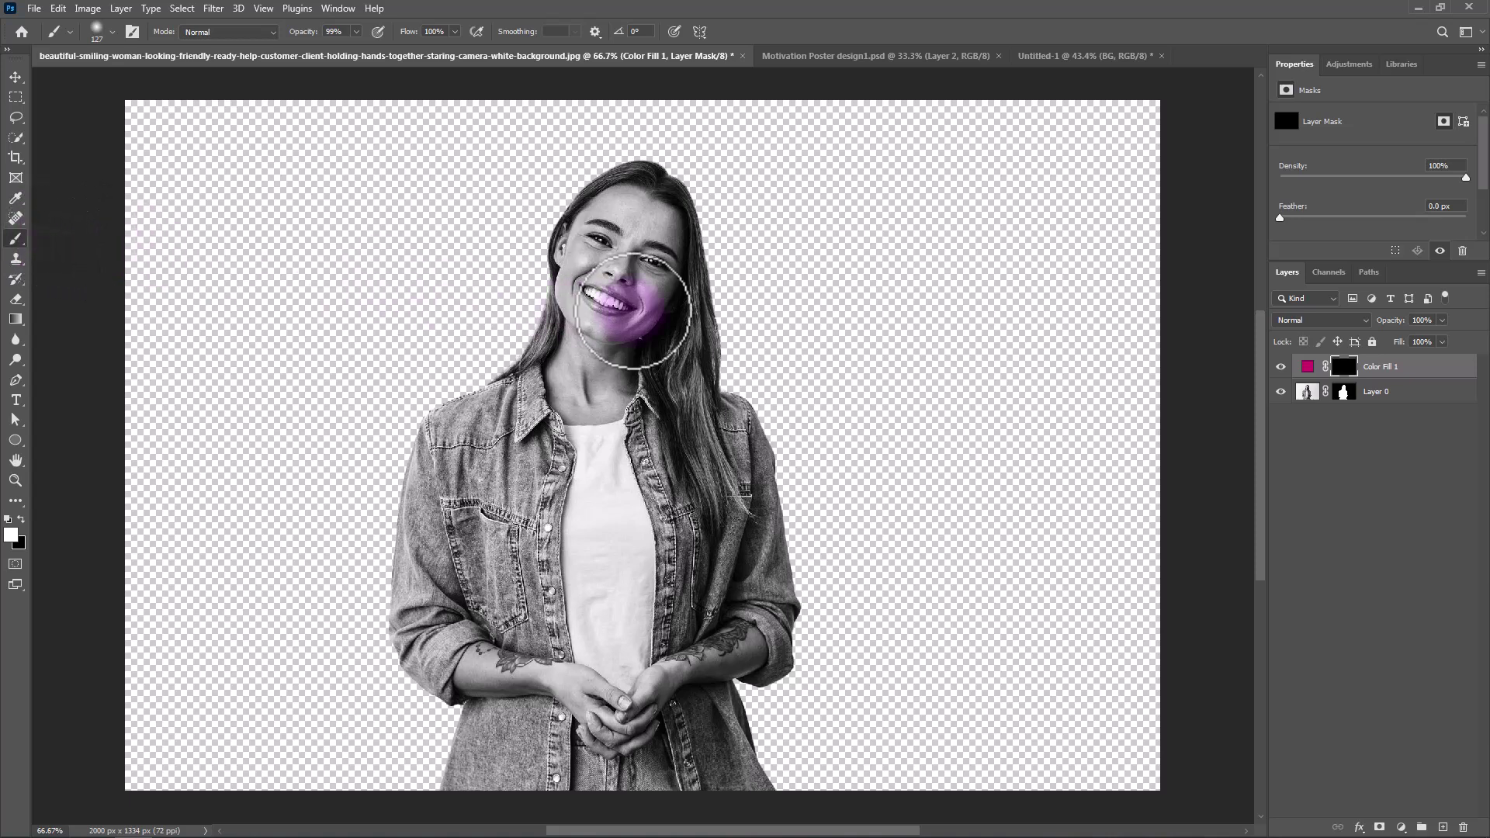
right_click(633, 313)
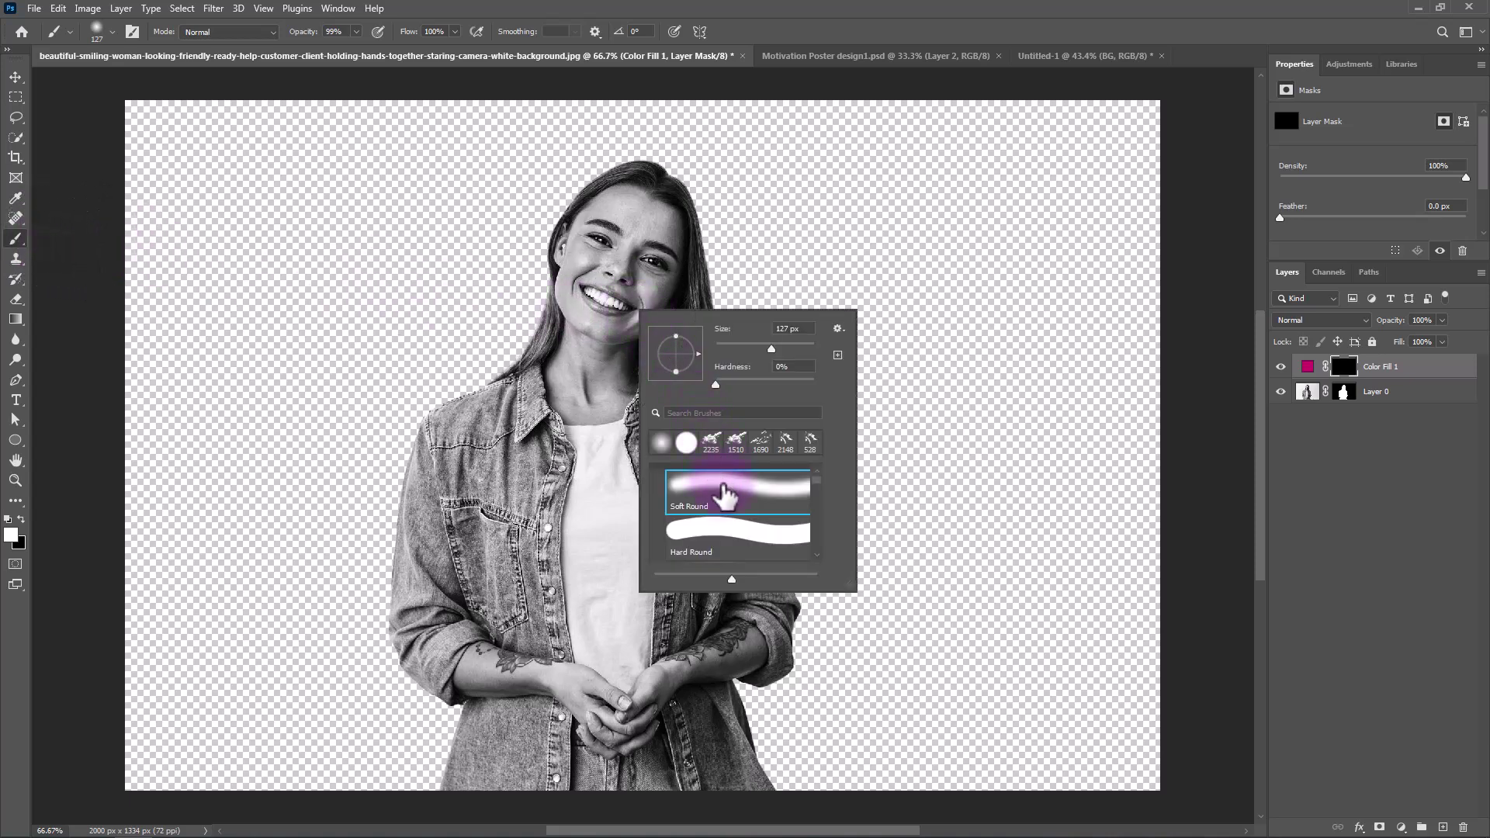
left_click(726, 493)
key("Return")
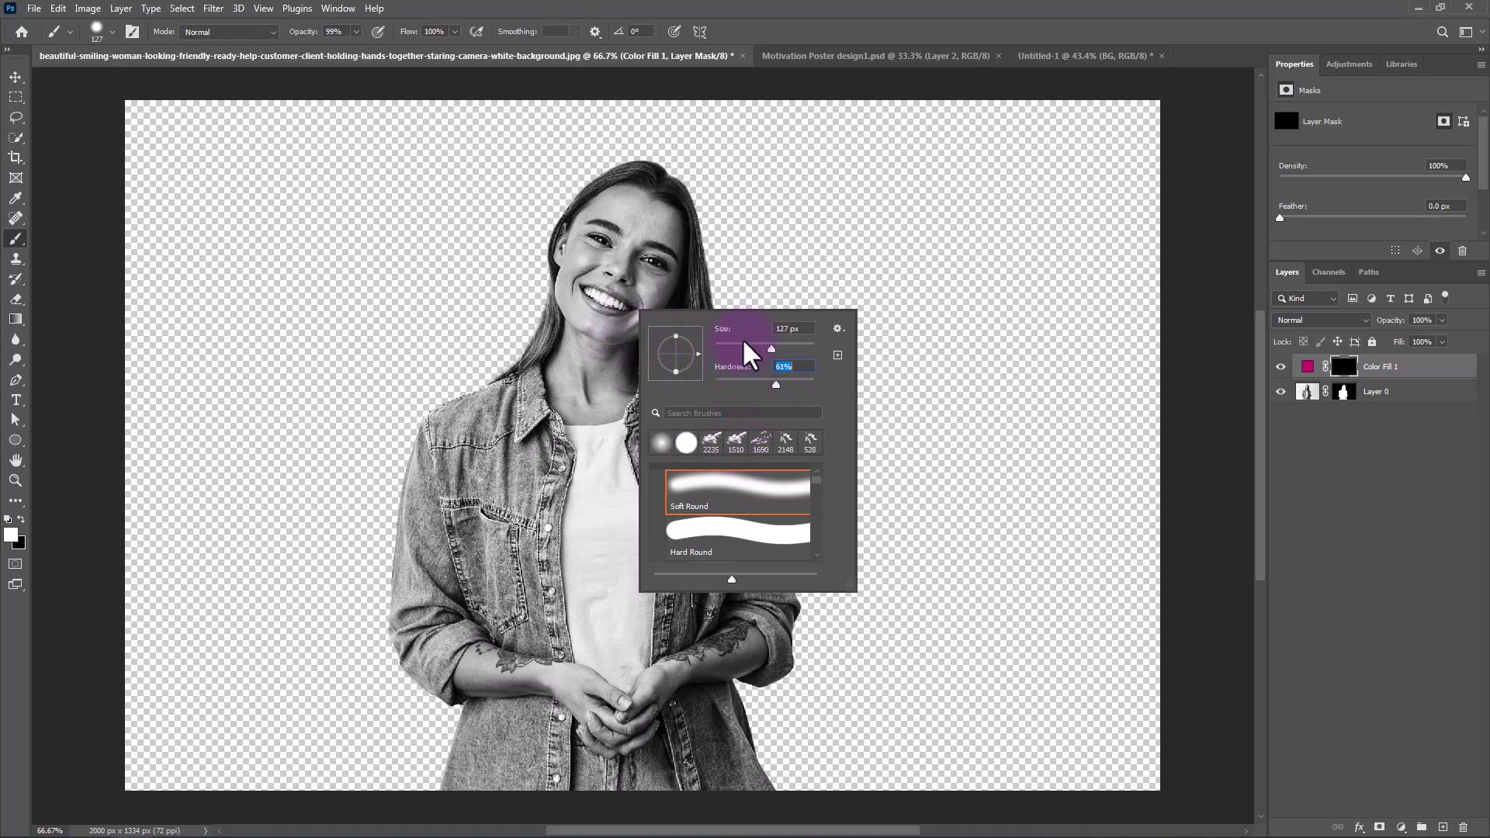
left_click(758, 33)
Paint white over the woman's upper and lower lips on the magenta fill's mask with a small brush
scroll(634, 249, "up", 3)
scroll(577, 419, "up", 5)
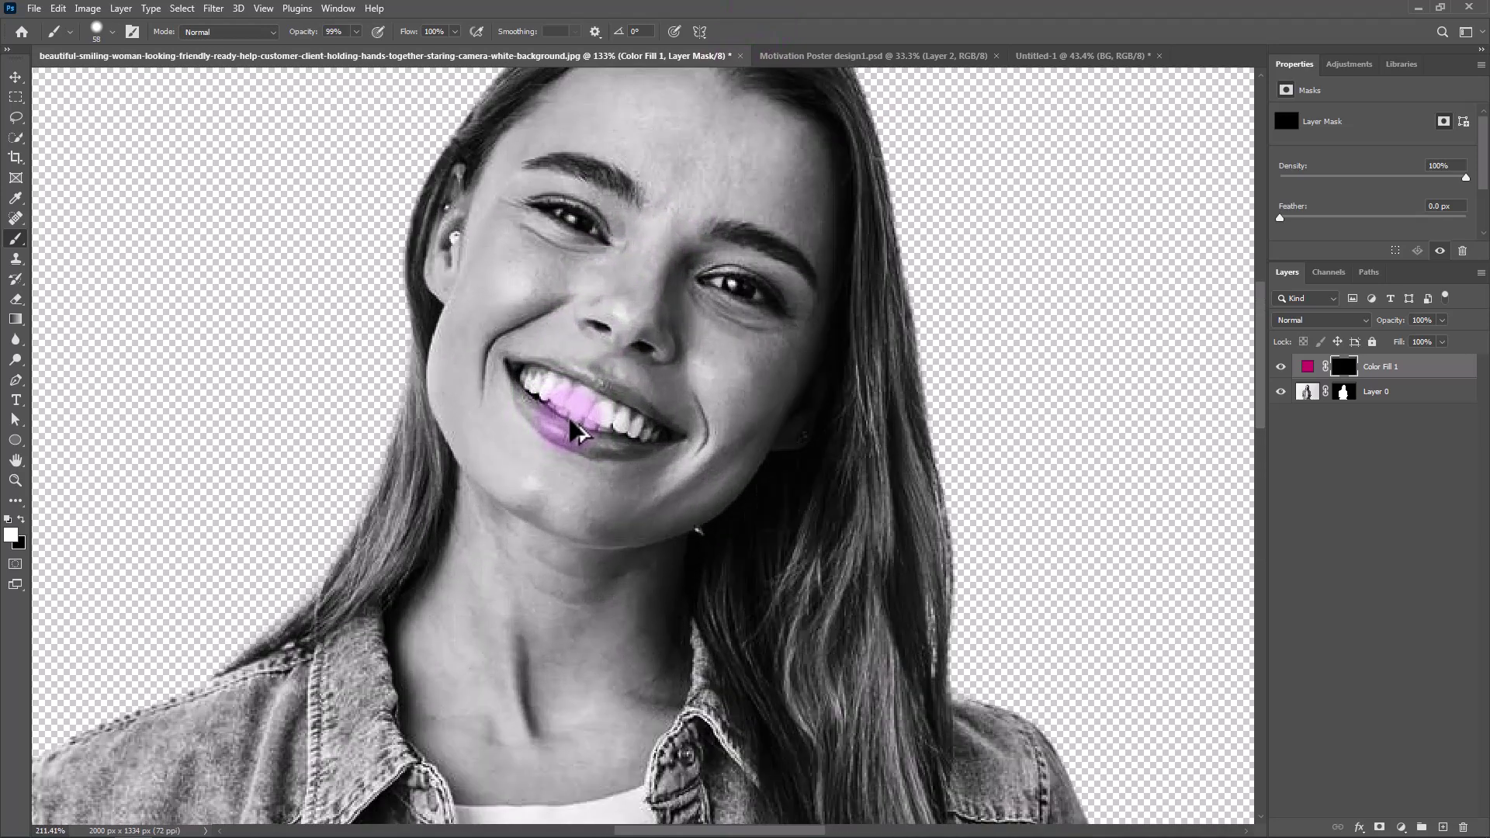
scroll(632, 391, "up", 2)
left_click_drag(631, 392, 566, 455)
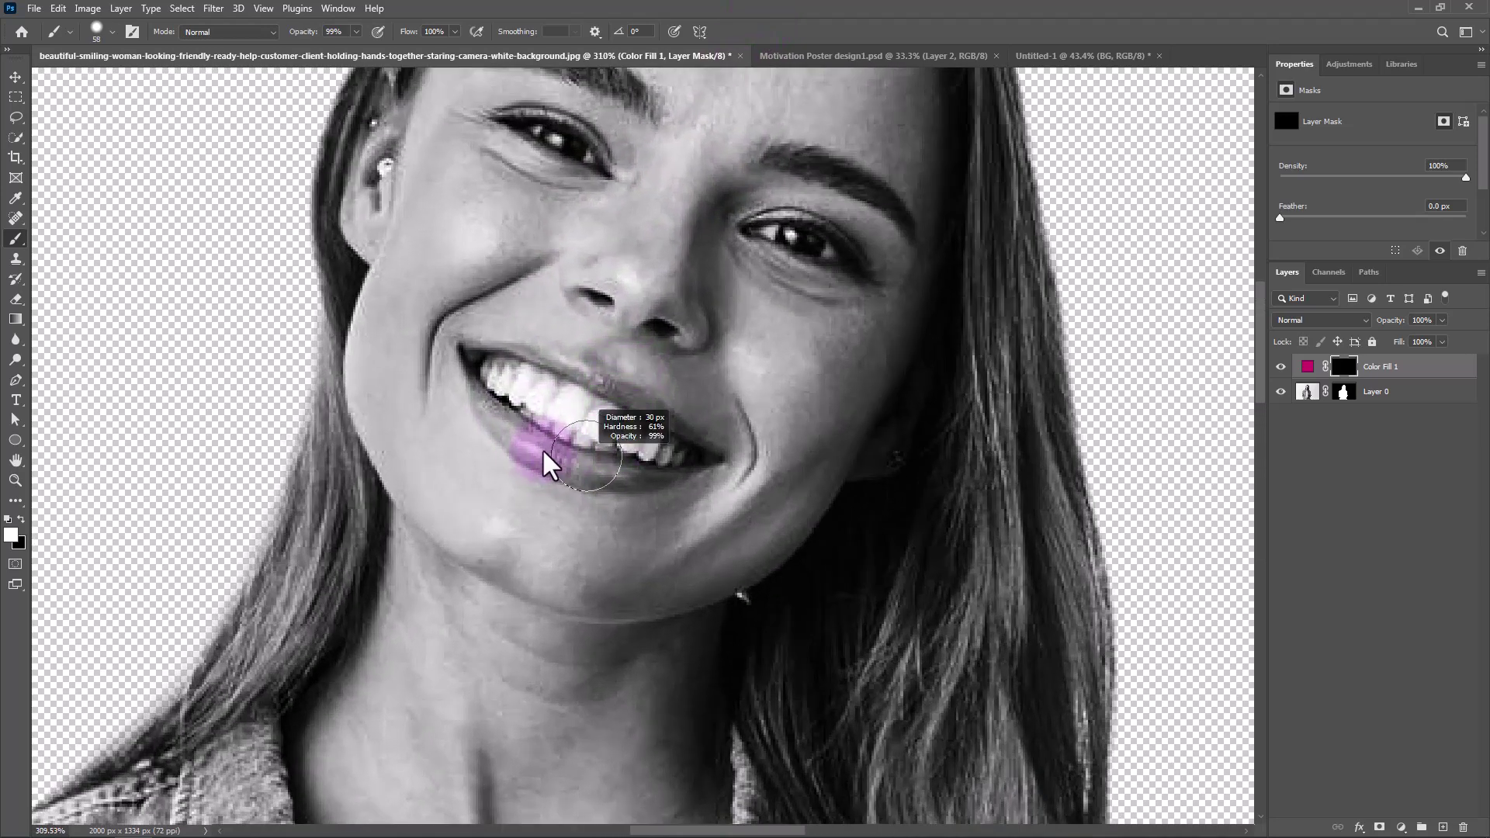
key("bracketleft")
key("bracketleft")
key("bracketleft")
mouse_move(479, 394)
left_mouse_down()
mouse_move(515, 442)
mouse_move(627, 474)
mouse_move(499, 406)
mouse_move(525, 432)
mouse_move(482, 416)
mouse_move(476, 361)
mouse_move(566, 342)
mouse_move(668, 409)
mouse_move(525, 347)
left_mouse_up()
key("bracketright")
left_click_drag(702, 400, 683, 474)
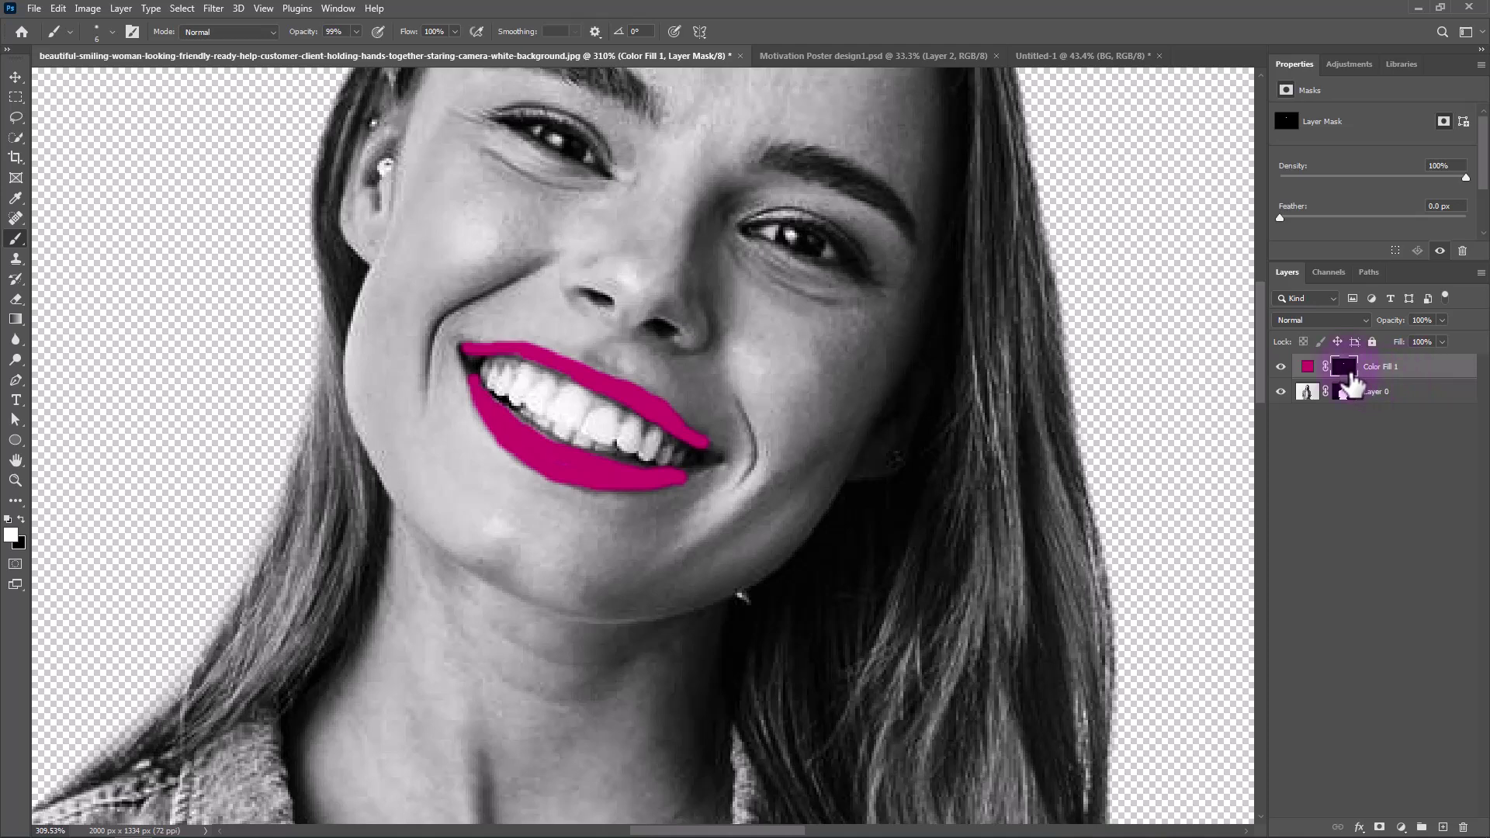
Feather the magenta fill's mask by 2.5 px and set the layer's blend mode to Multiply
left_click_drag(1280, 219, 1305, 221)
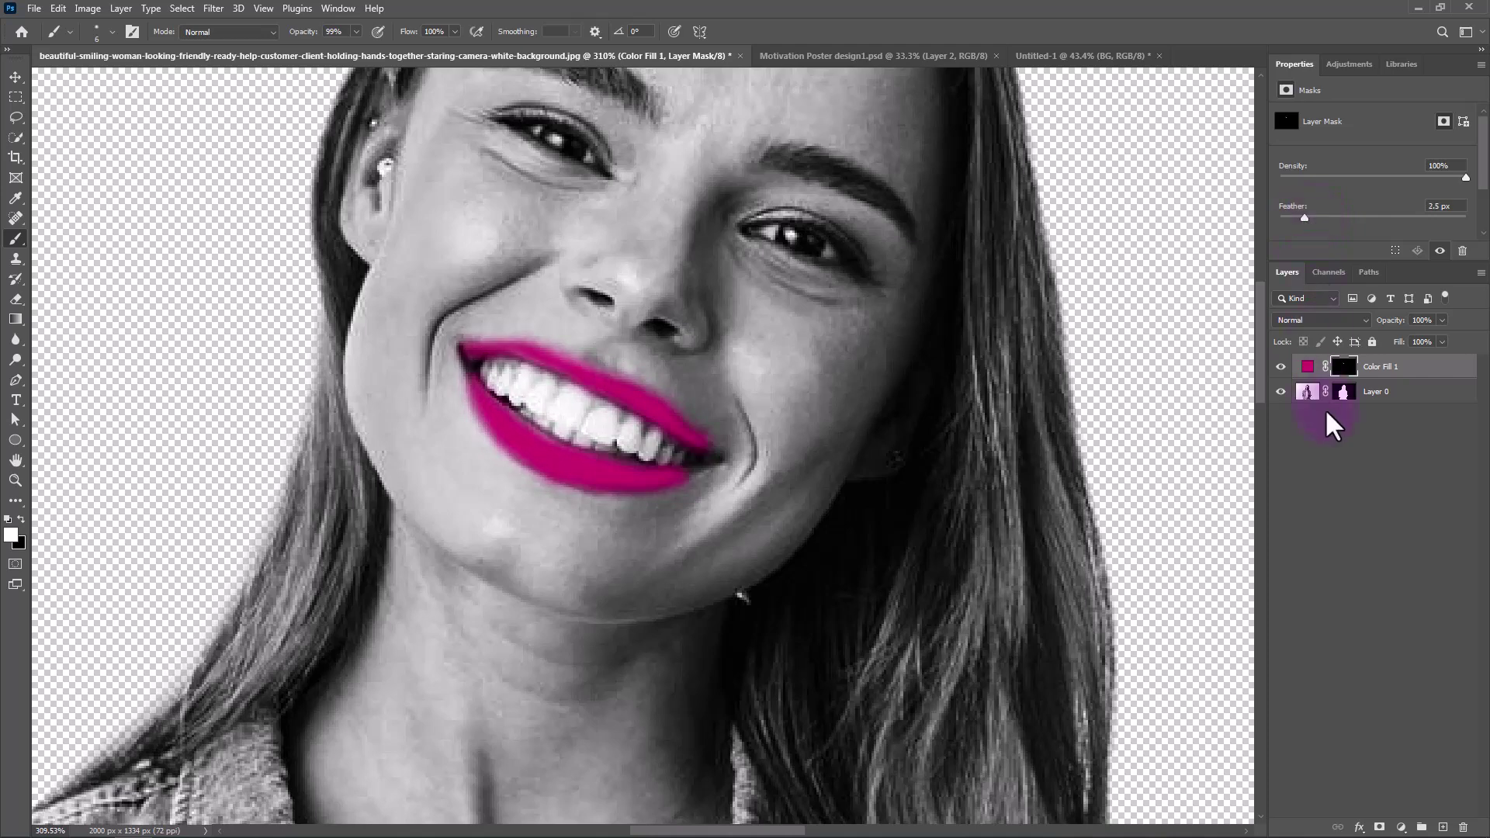
left_click(1328, 320)
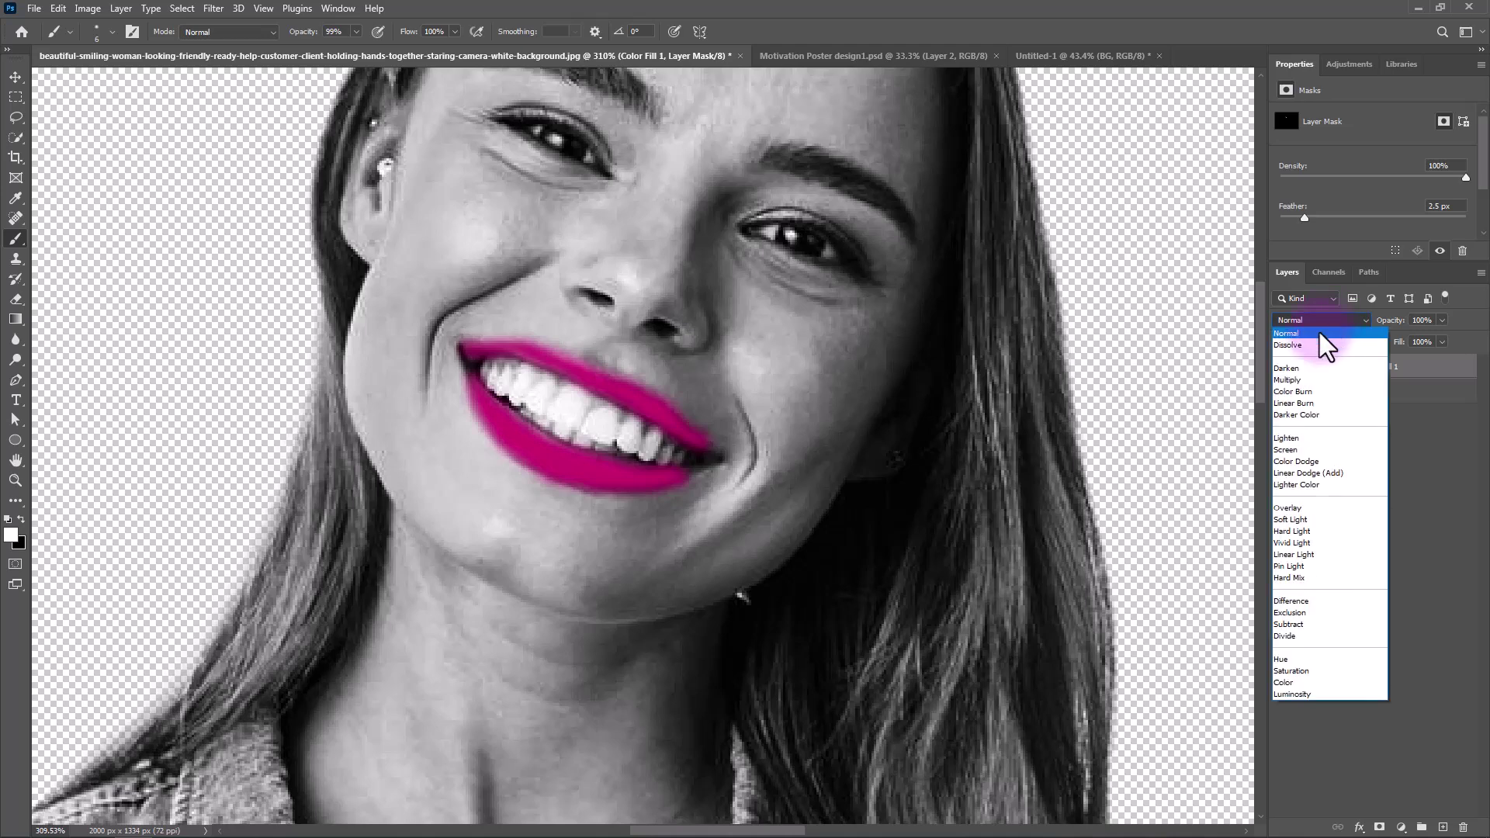
left_click(1294, 379)
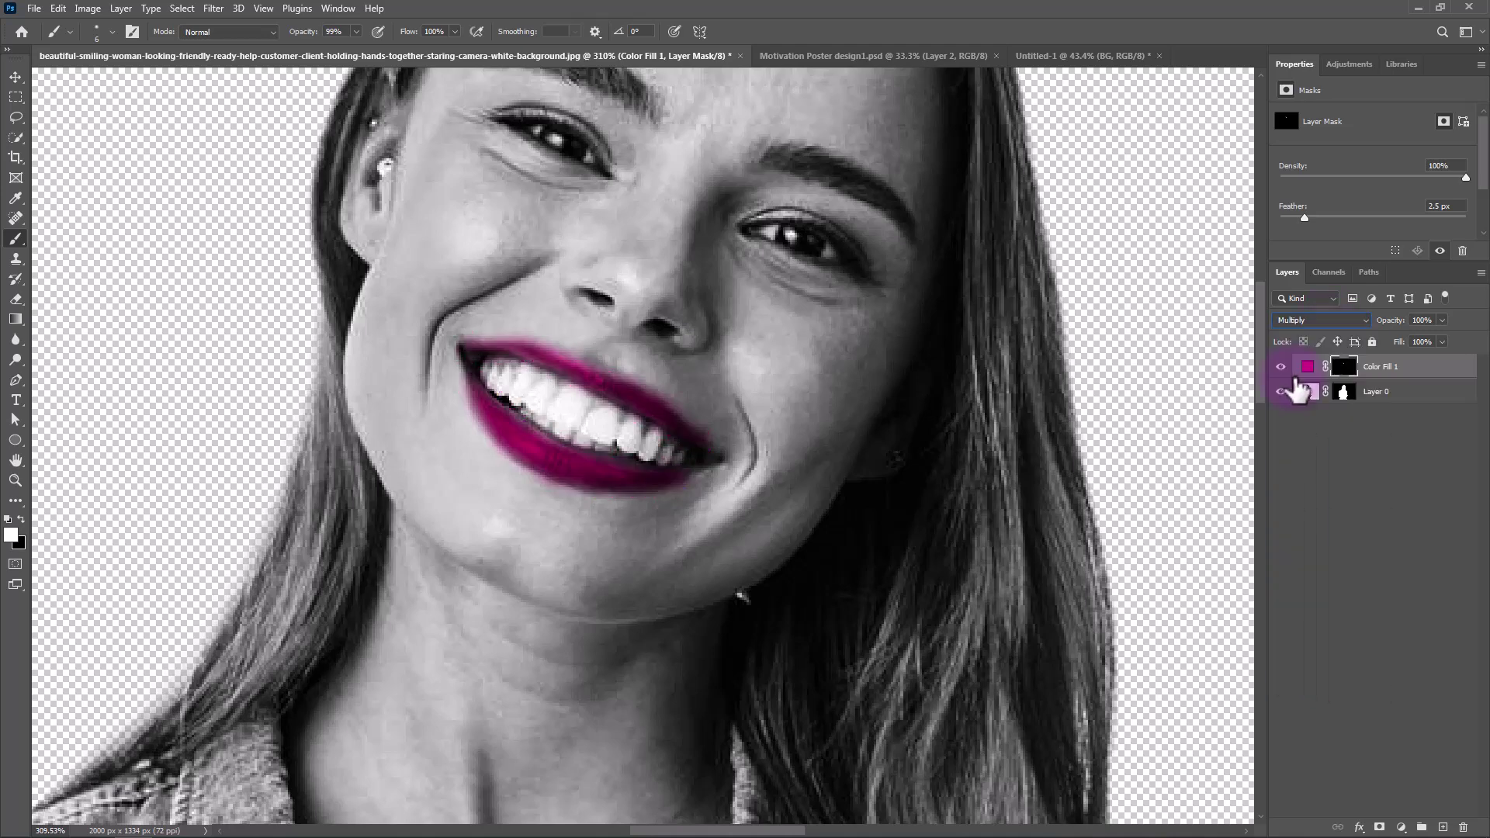
In the magenta fill's Blending Options, split the Underlying Layer white Blend If slider to 131 / 204 to restore lip highlights
right_click(1423, 373)
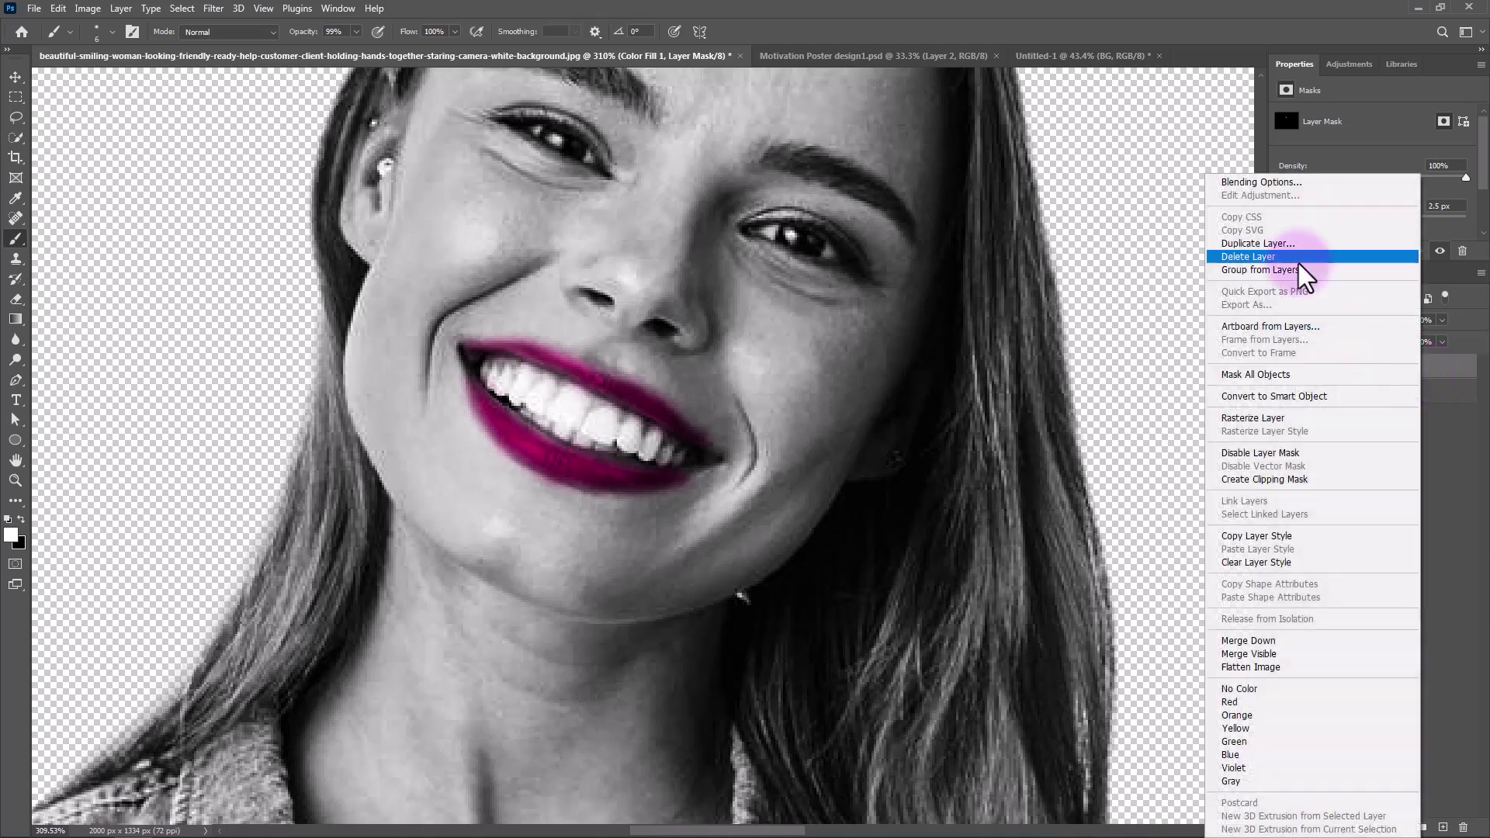
key("Escape")
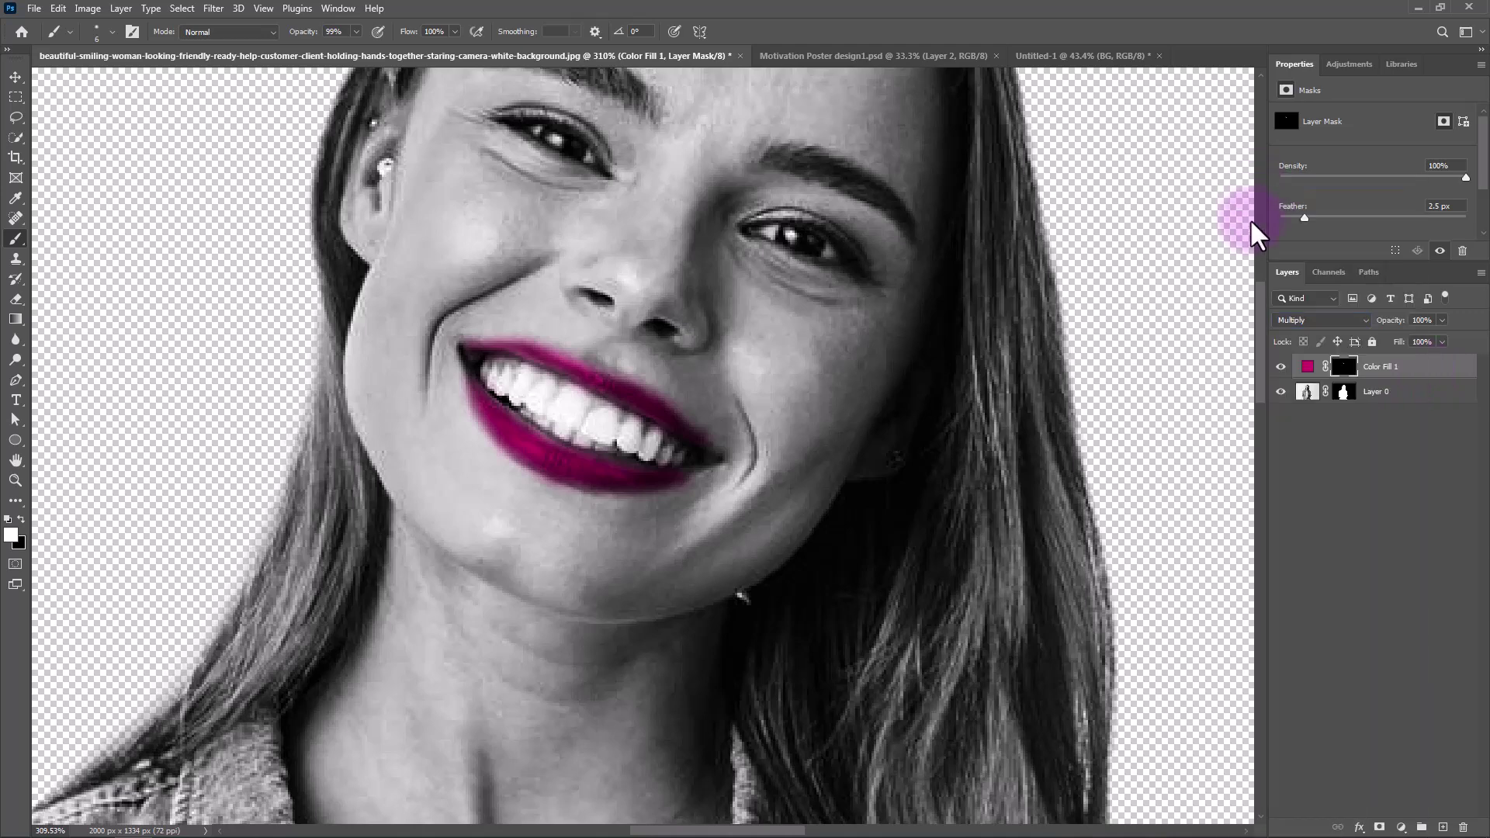
left_click_drag(1297, 558, 1239, 554)
key("alt")
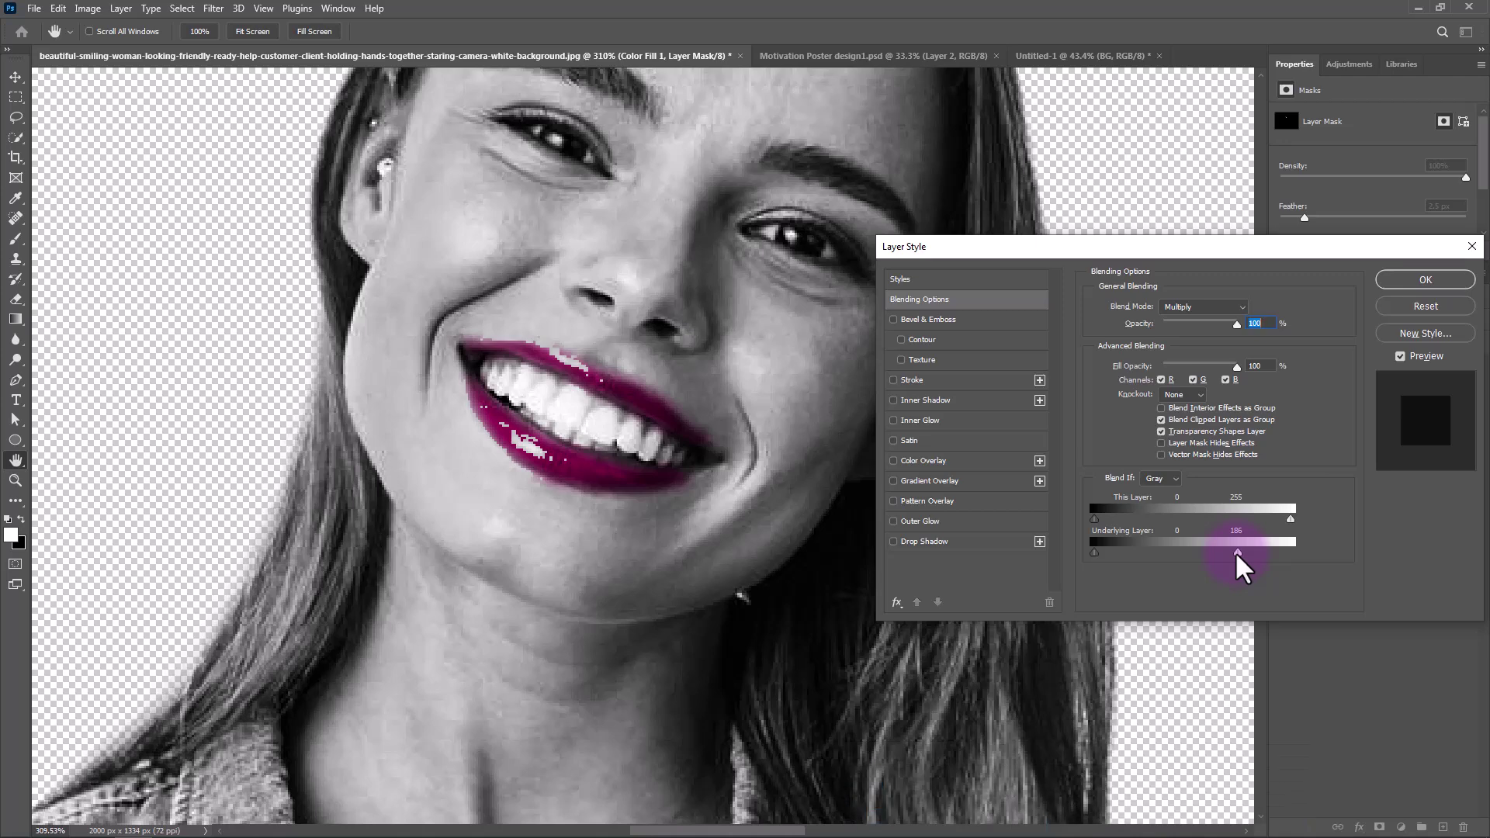
left_click_drag(1237, 553, 1206, 553)
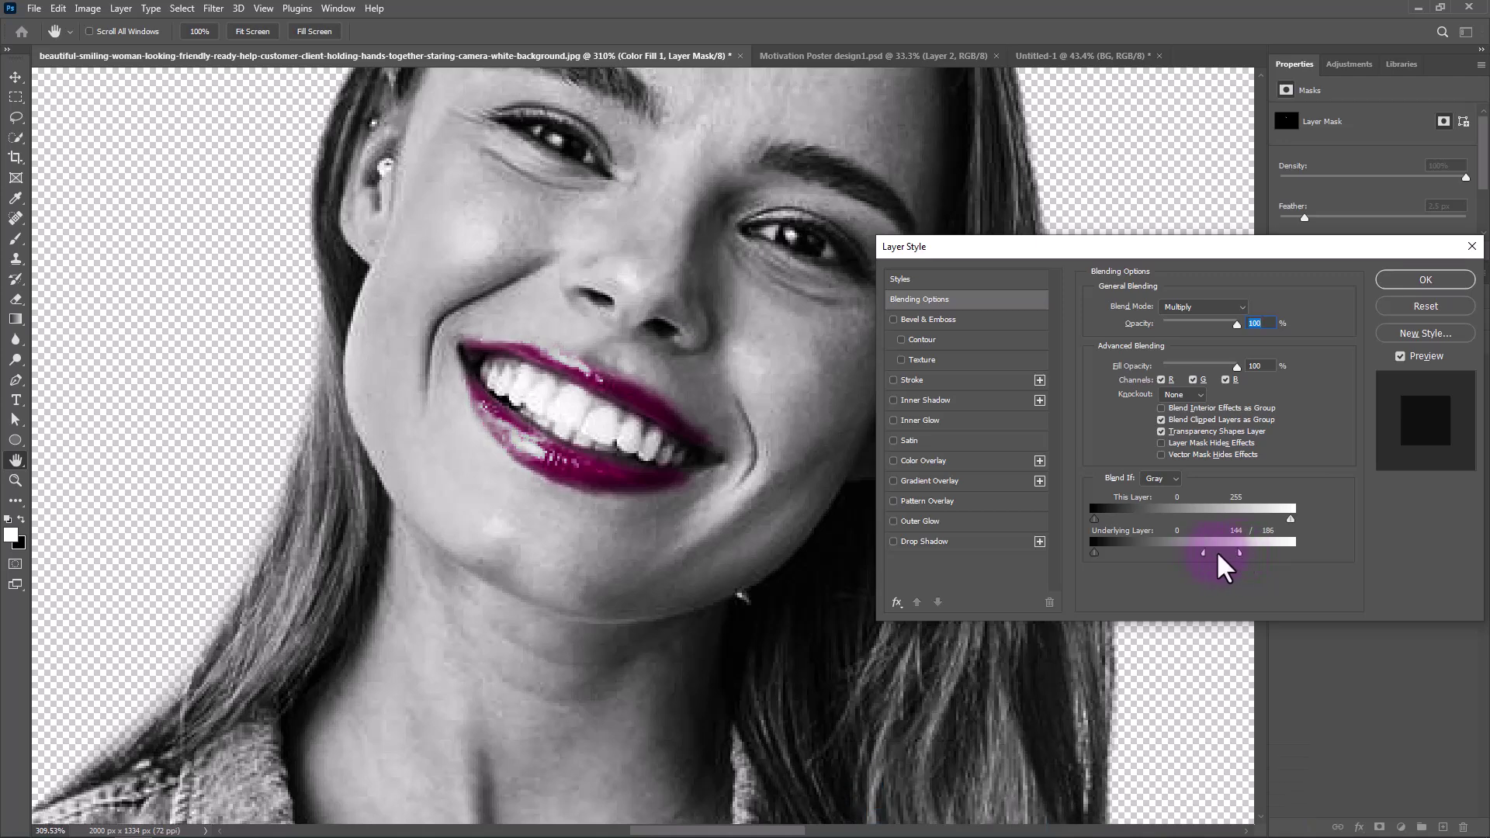
left_click_drag(1239, 553, 1253, 555)
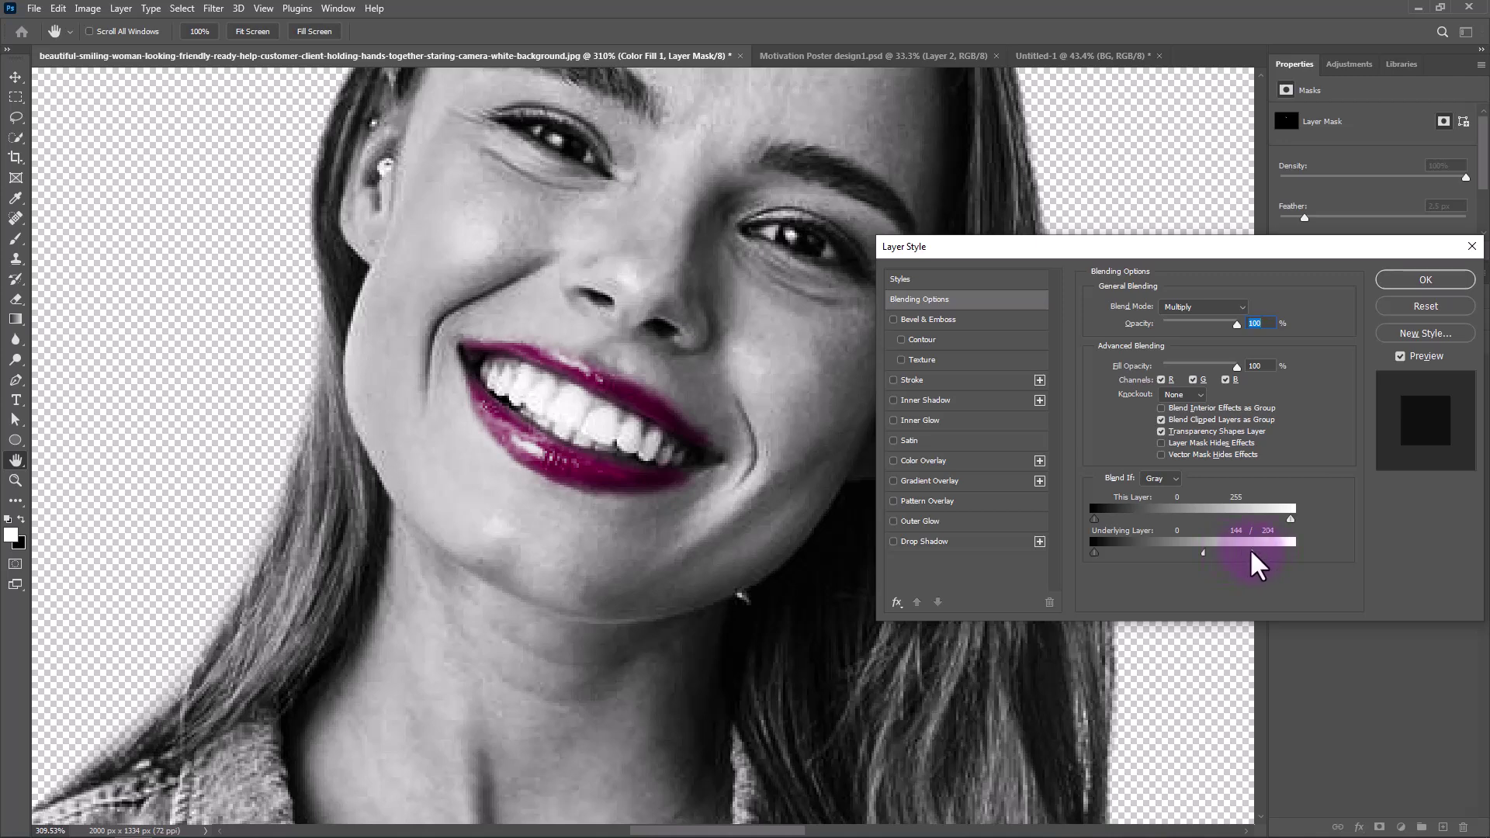
left_click_drag(1204, 554, 1191, 553)
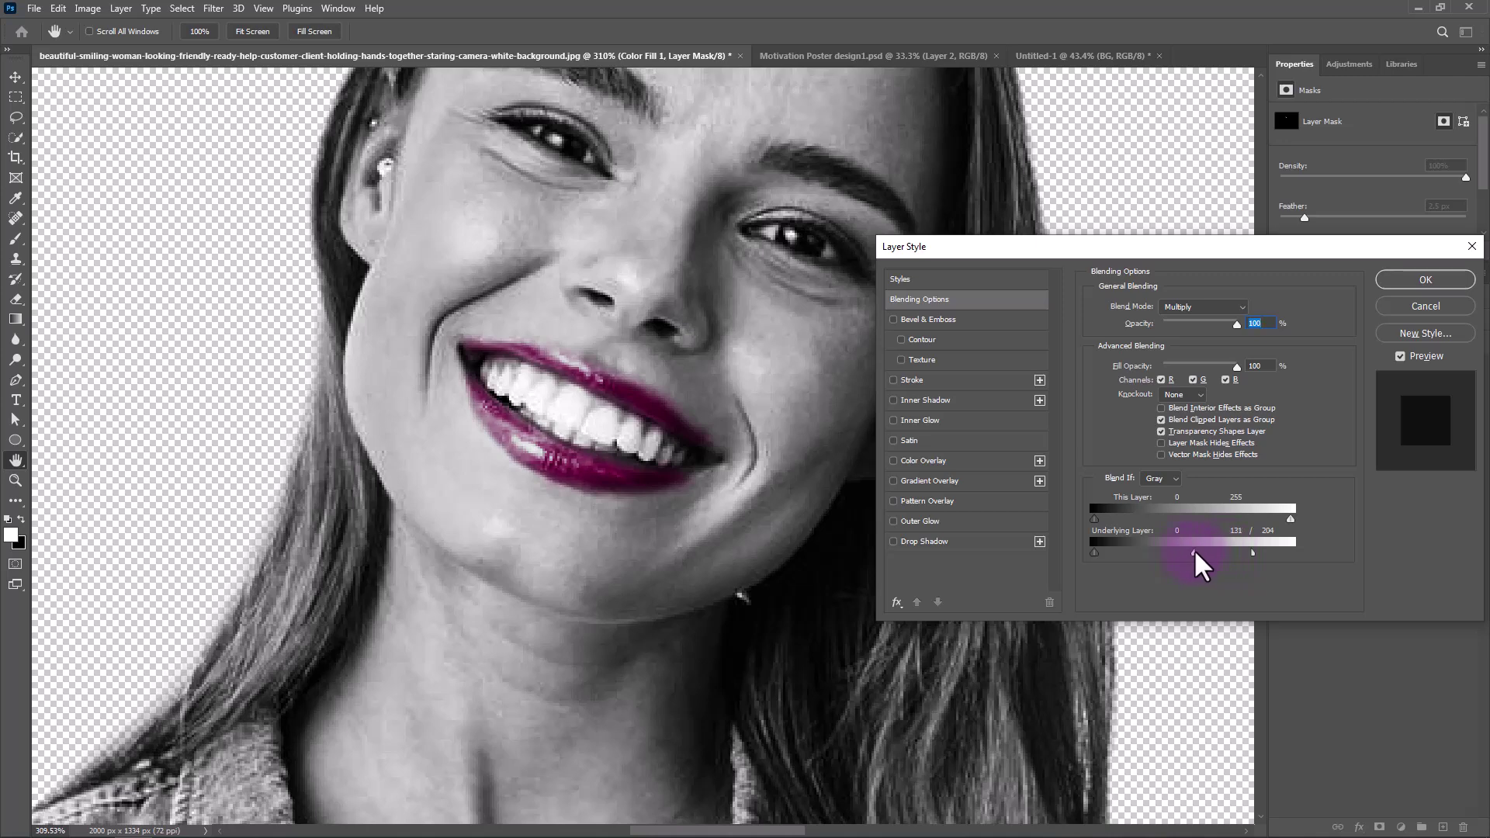
left_click(1423, 281)
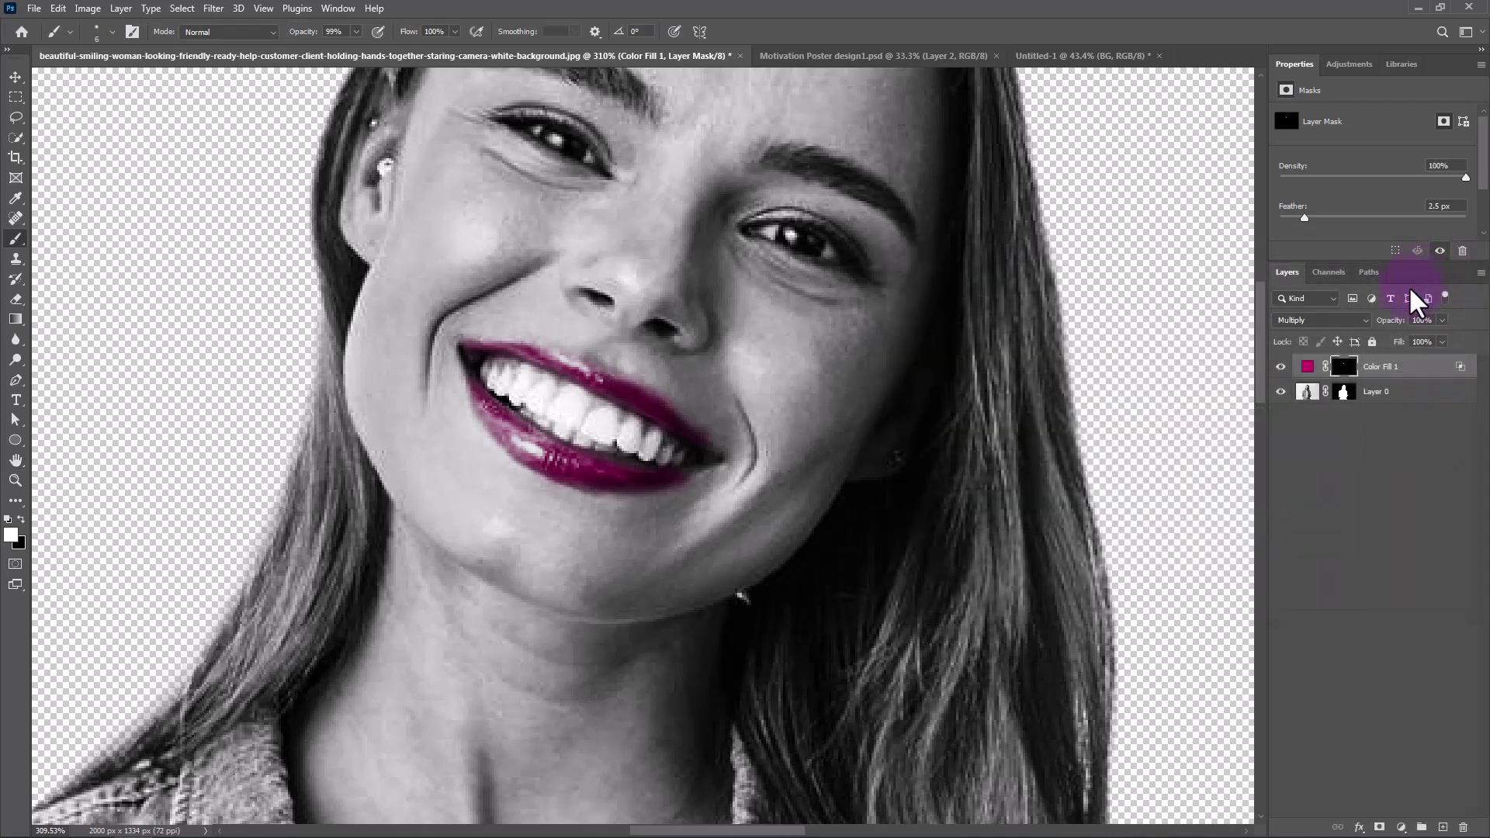
Convert the magenta fill and the woman's layer into one smart object and rename it Model
left_click(1409, 405)
right_click(1400, 405)
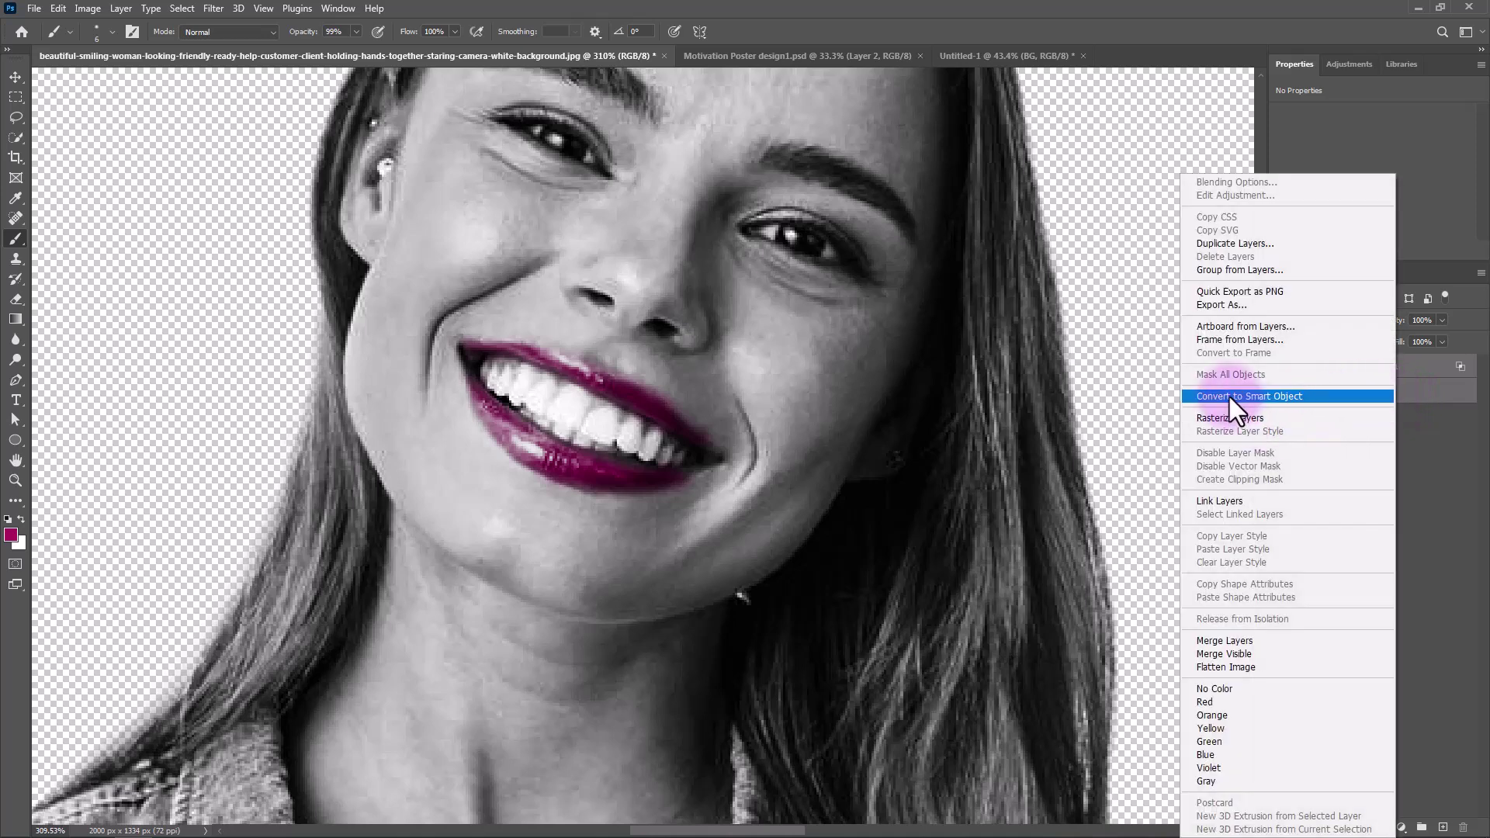
left_click(1229, 398)
double_click(1344, 369)
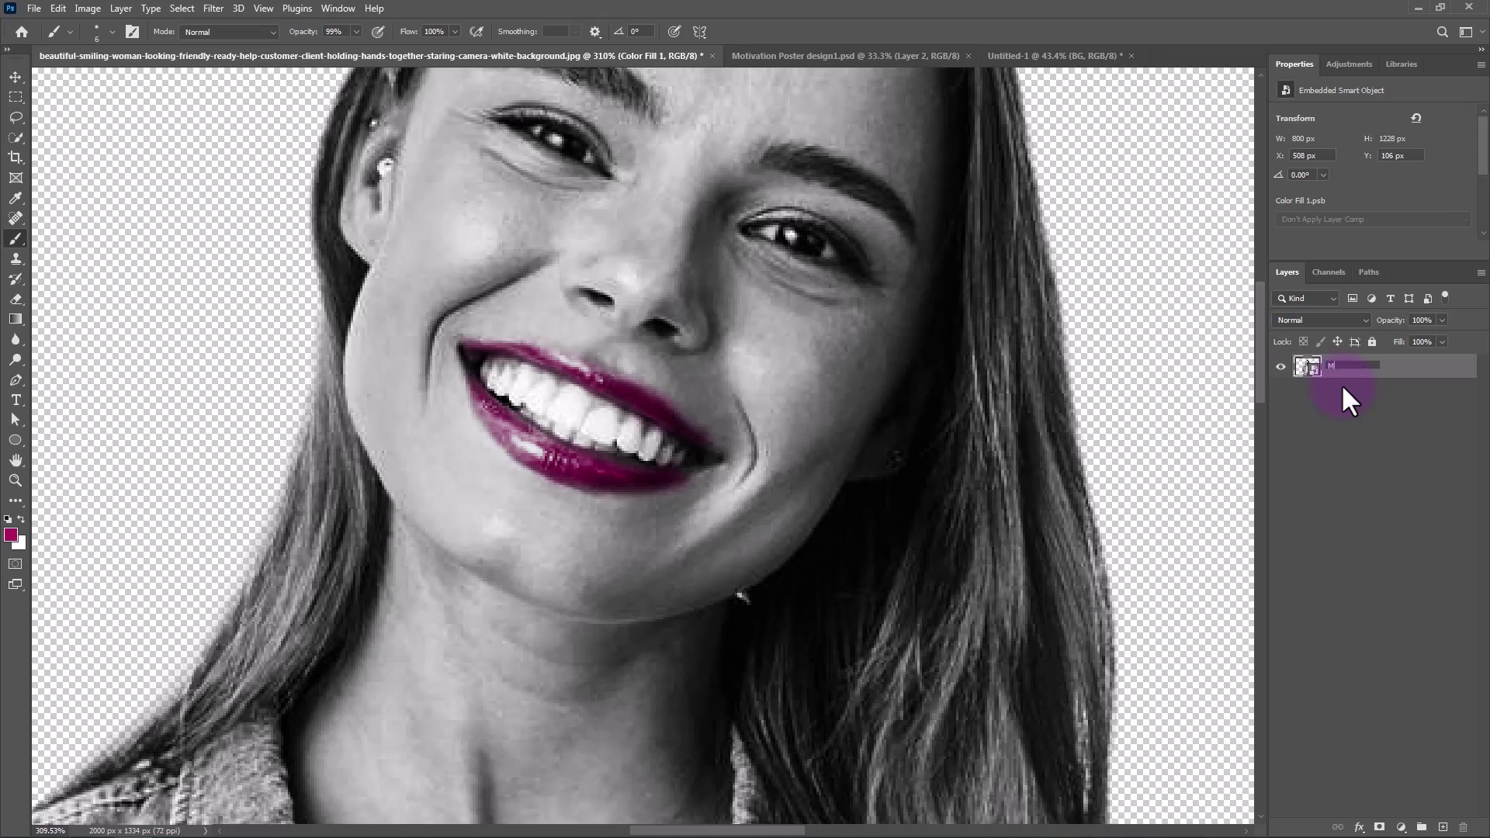
key("Return")
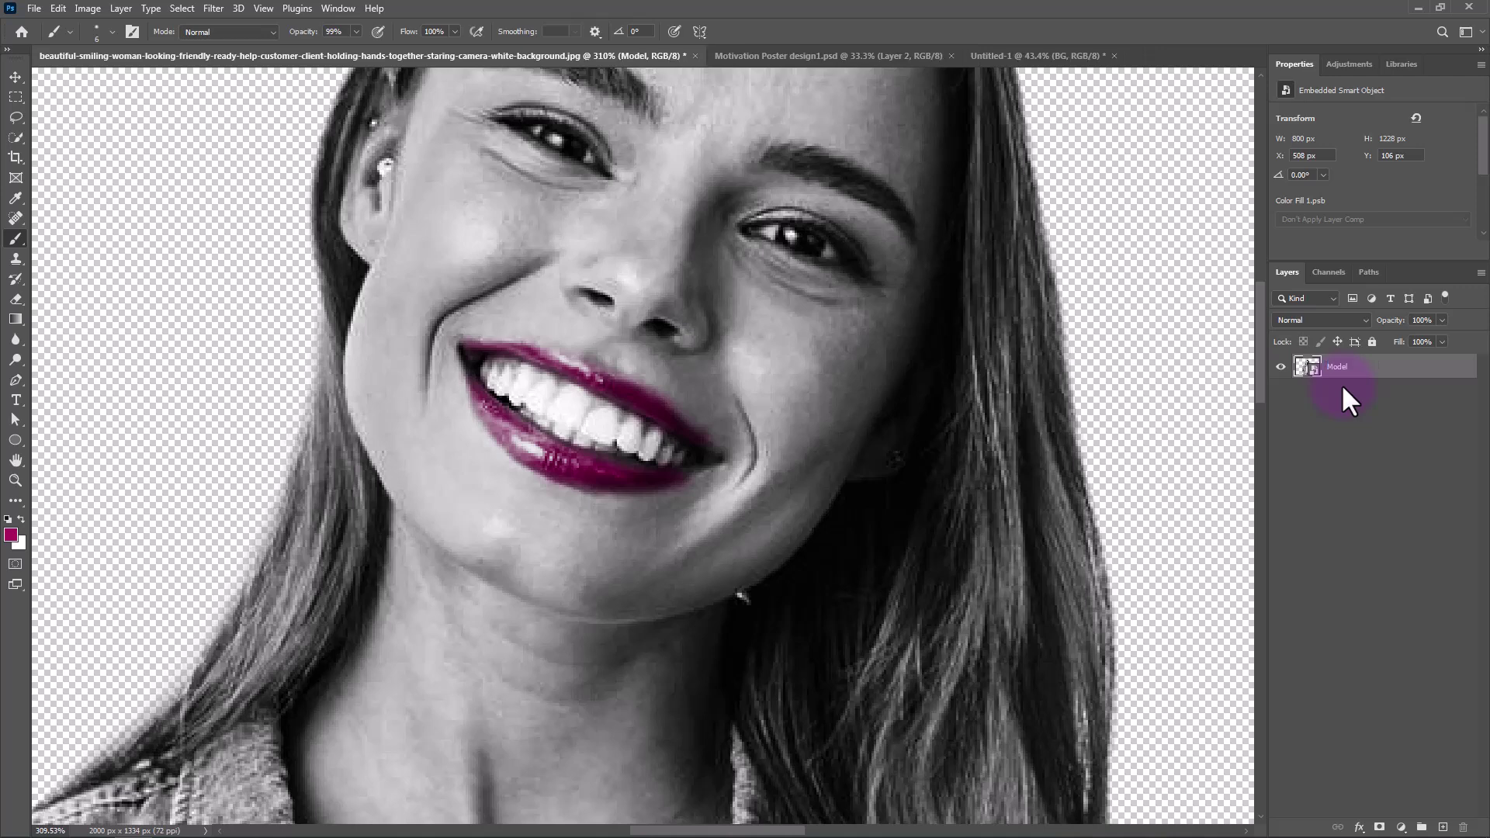
Move the Model smart object into the Untitled-1 poster document and place it at the canvas's lower centre
left_click(15, 77)
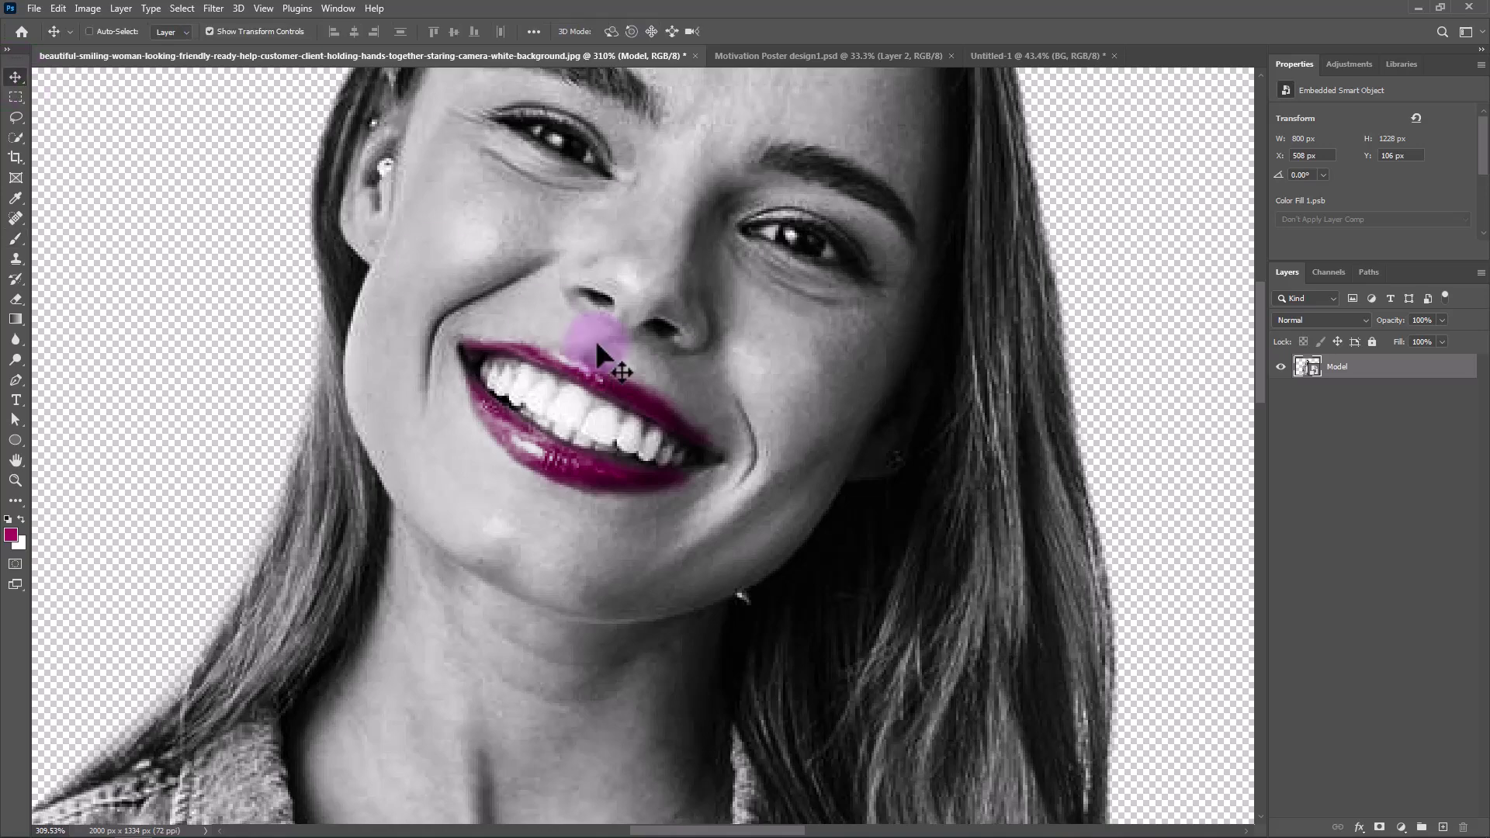
left_click_drag(662, 356, 662, 433)
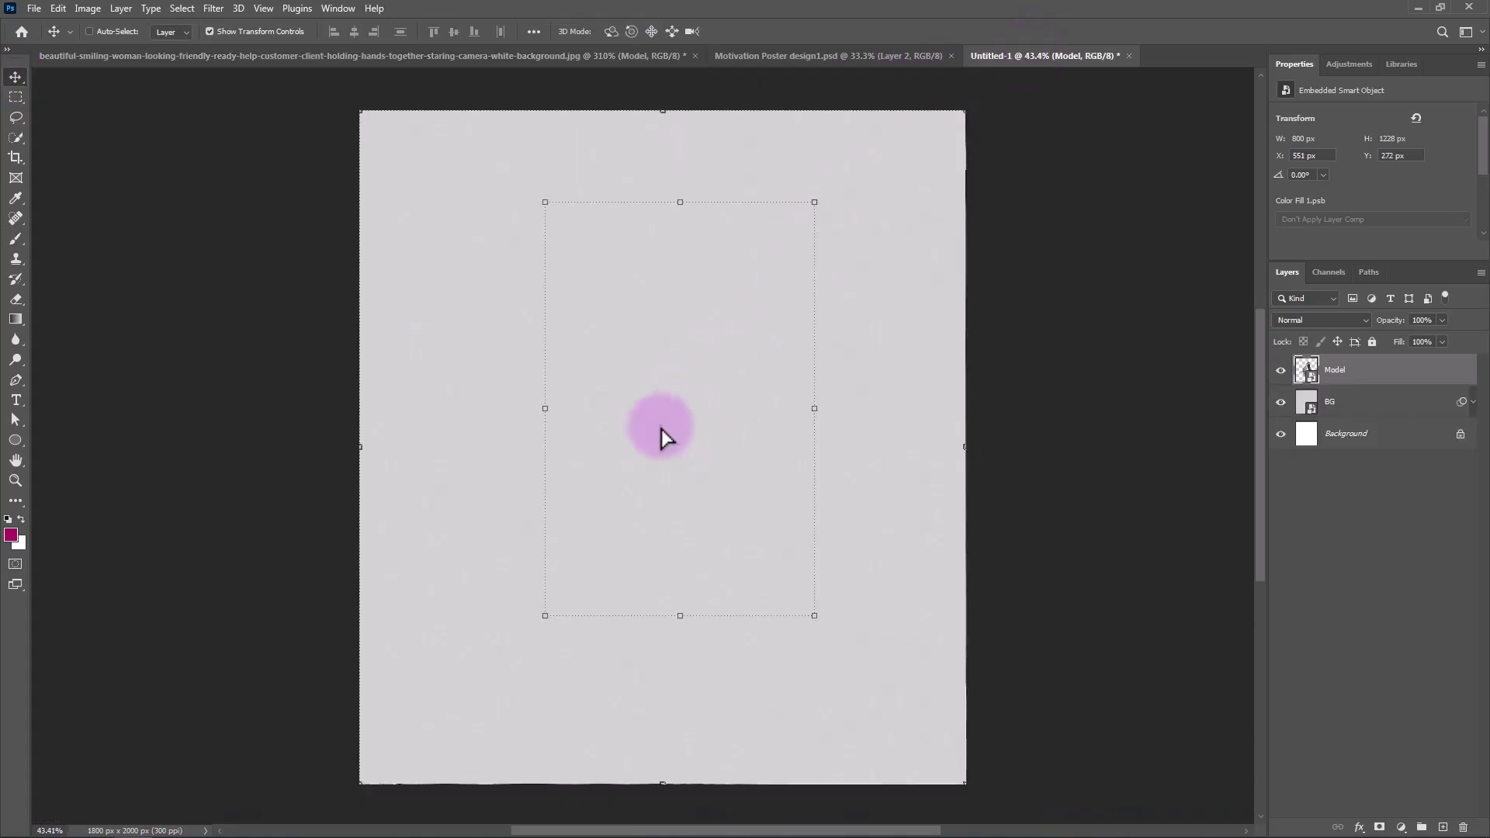
left_click_drag(711, 373, 674, 559)
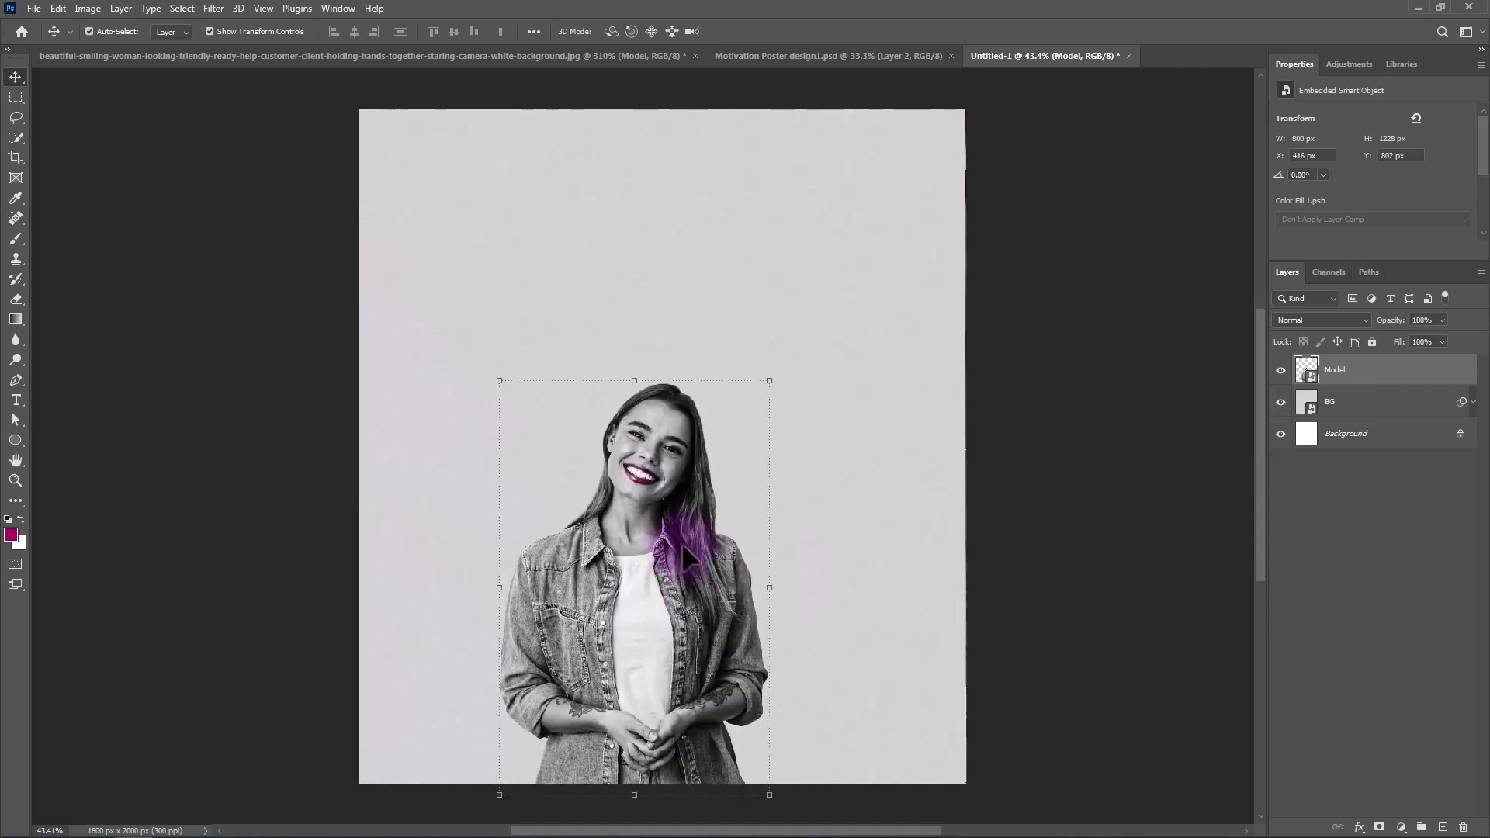
Scale the Model up to about 1218 by 1869 px and position it near the middle of the poster
key("ctrl+t")
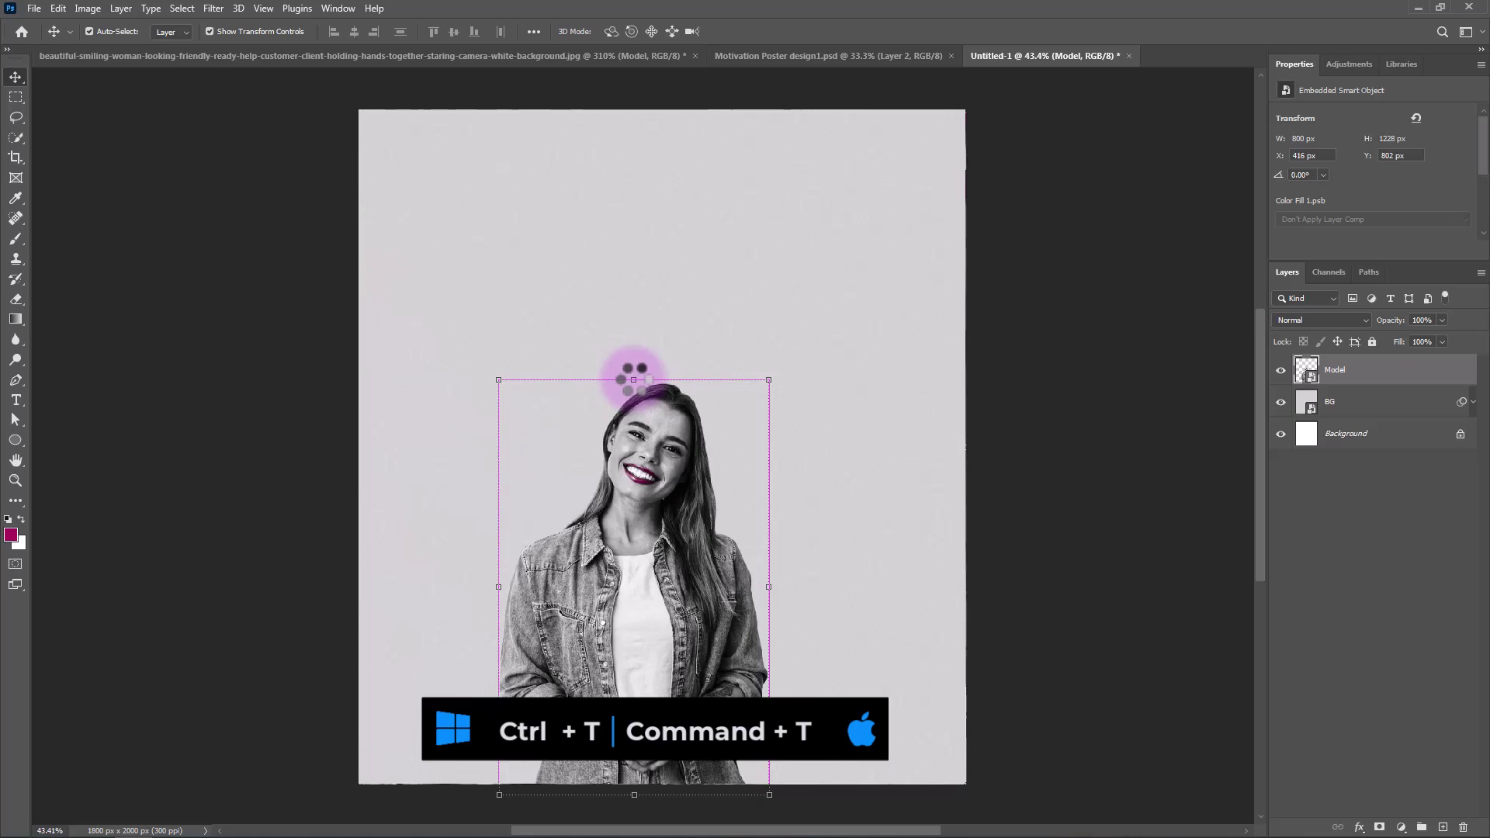
left_click_drag(665, 344, 664, 112)
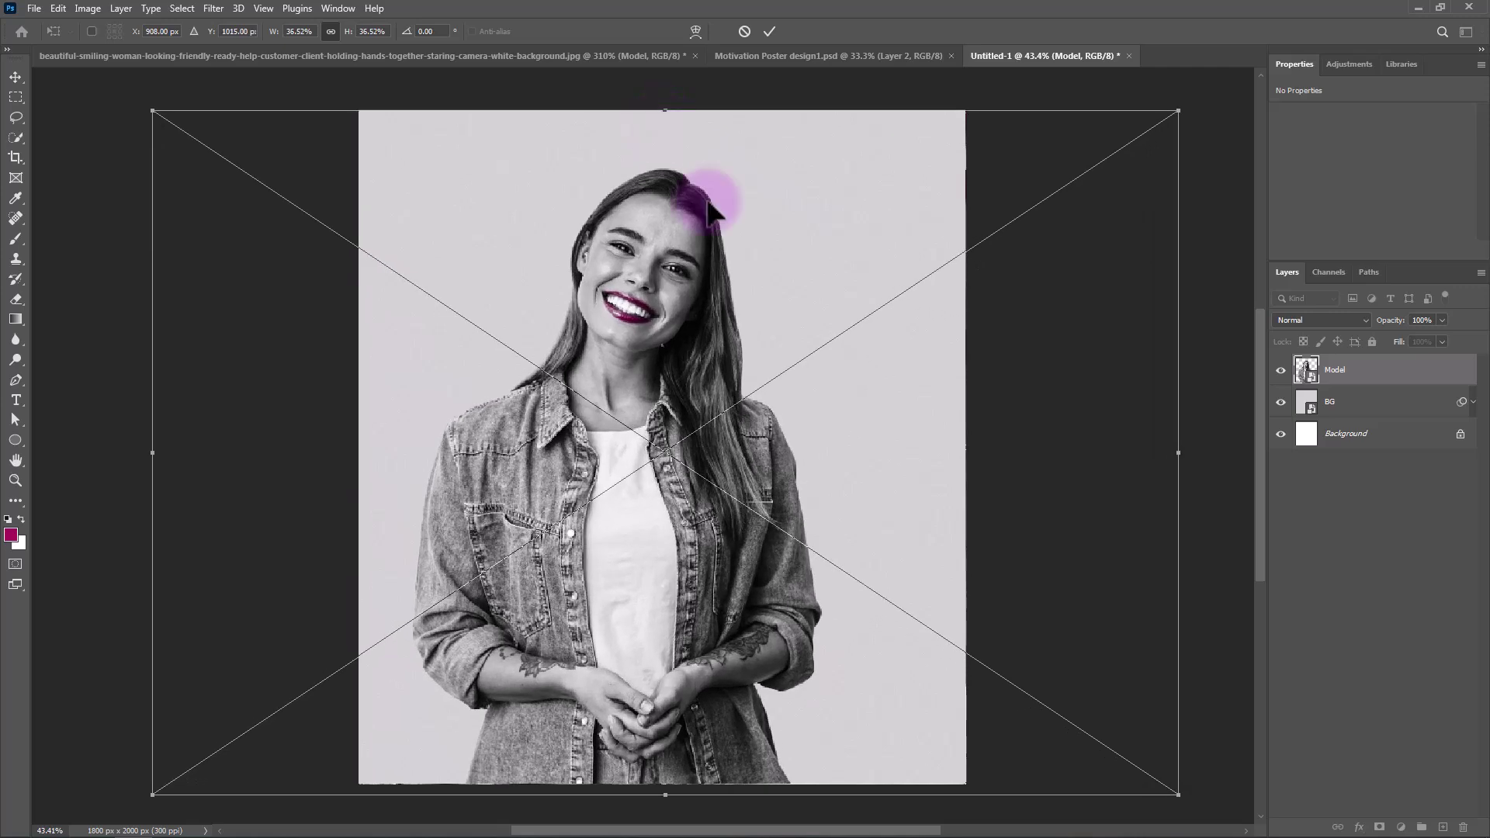
left_click(769, 32)
mouse_move(646, 612)
left_mouse_down()
mouse_move(666, 602)
mouse_move(667, 615)
left_mouse_up()
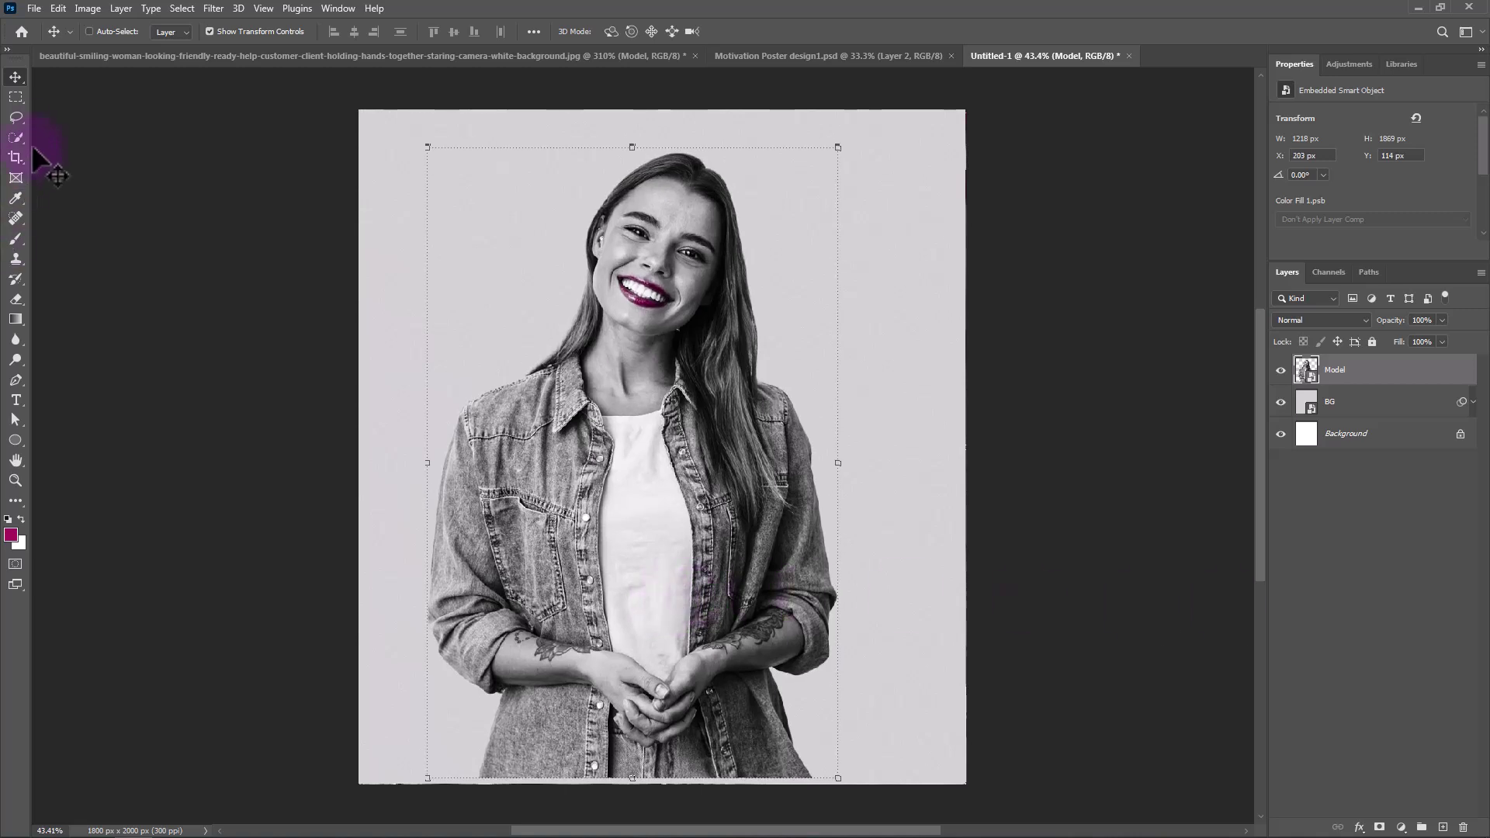
Draw a freehand Lasso selection around the woman's lower body with a jagged upper edge across her chest
left_click(16, 118)
left_click(16, 115)
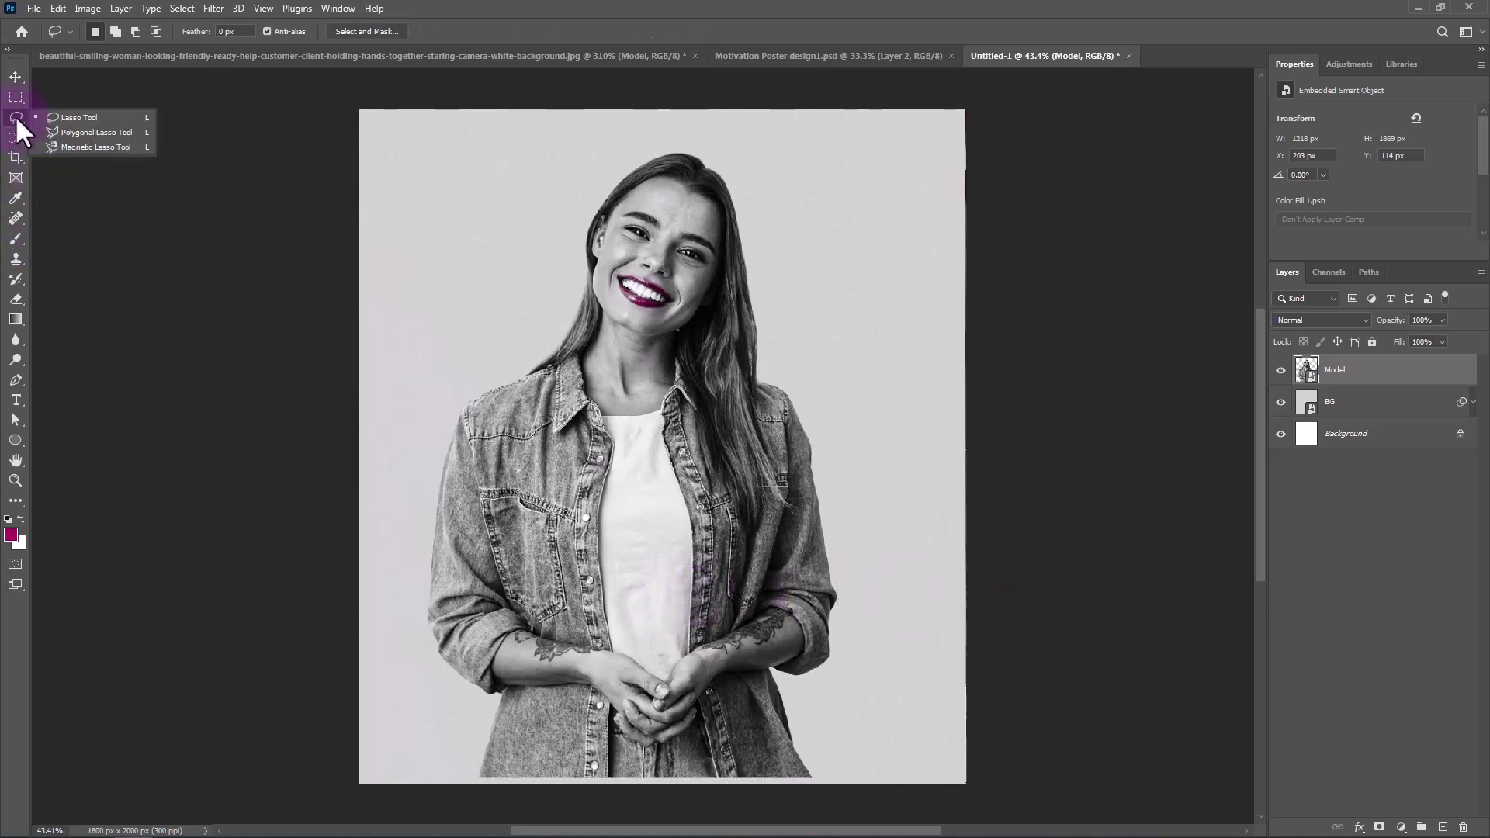
left_click(70, 115)
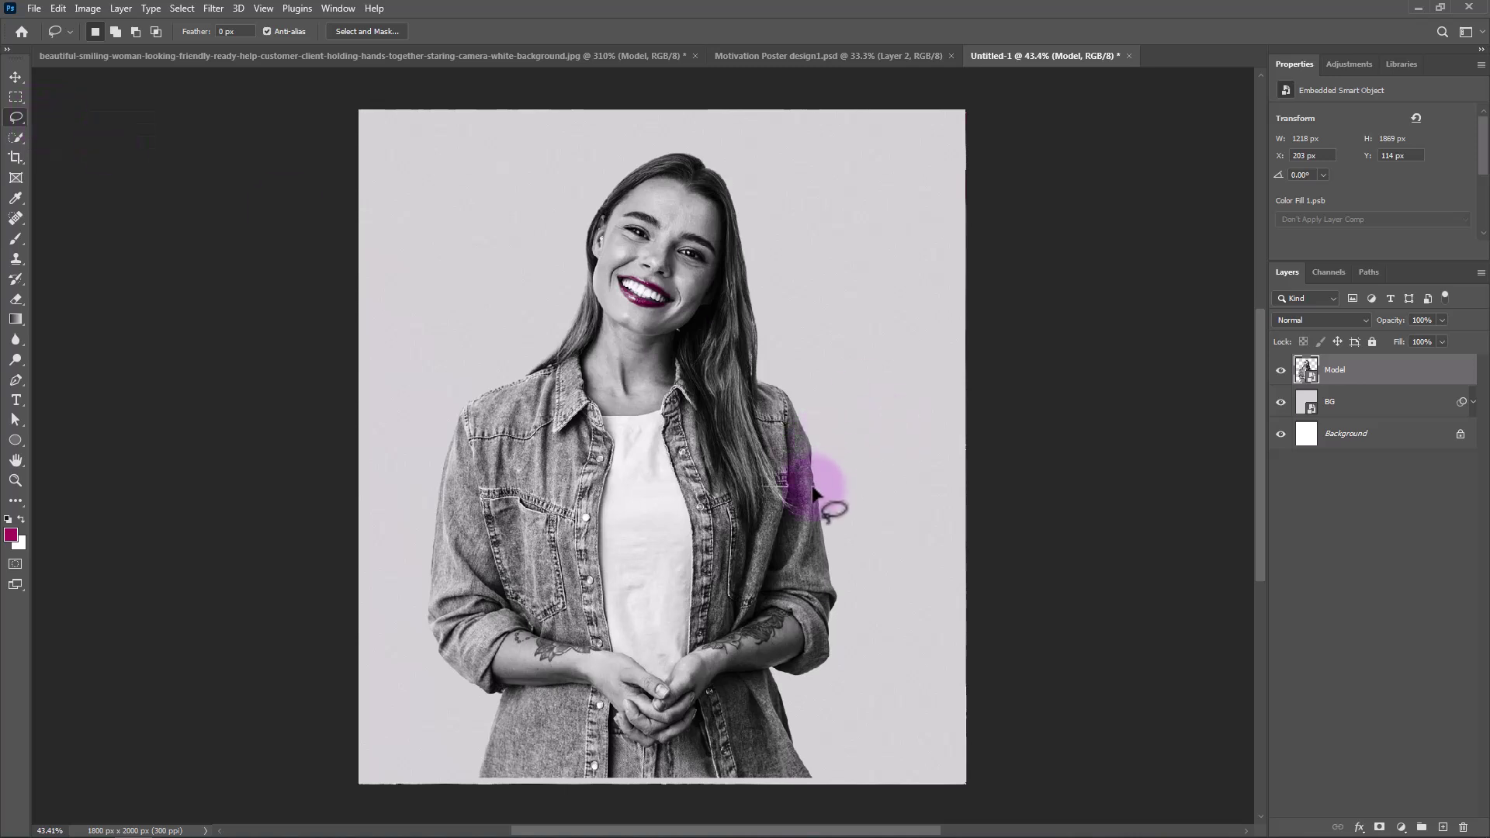
mouse_move(827, 493)
left_mouse_down()
mouse_move(809, 527)
mouse_move(770, 537)
mouse_move(627, 522)
mouse_move(596, 545)
mouse_move(473, 525)
mouse_move(436, 527)
left_mouse_up()
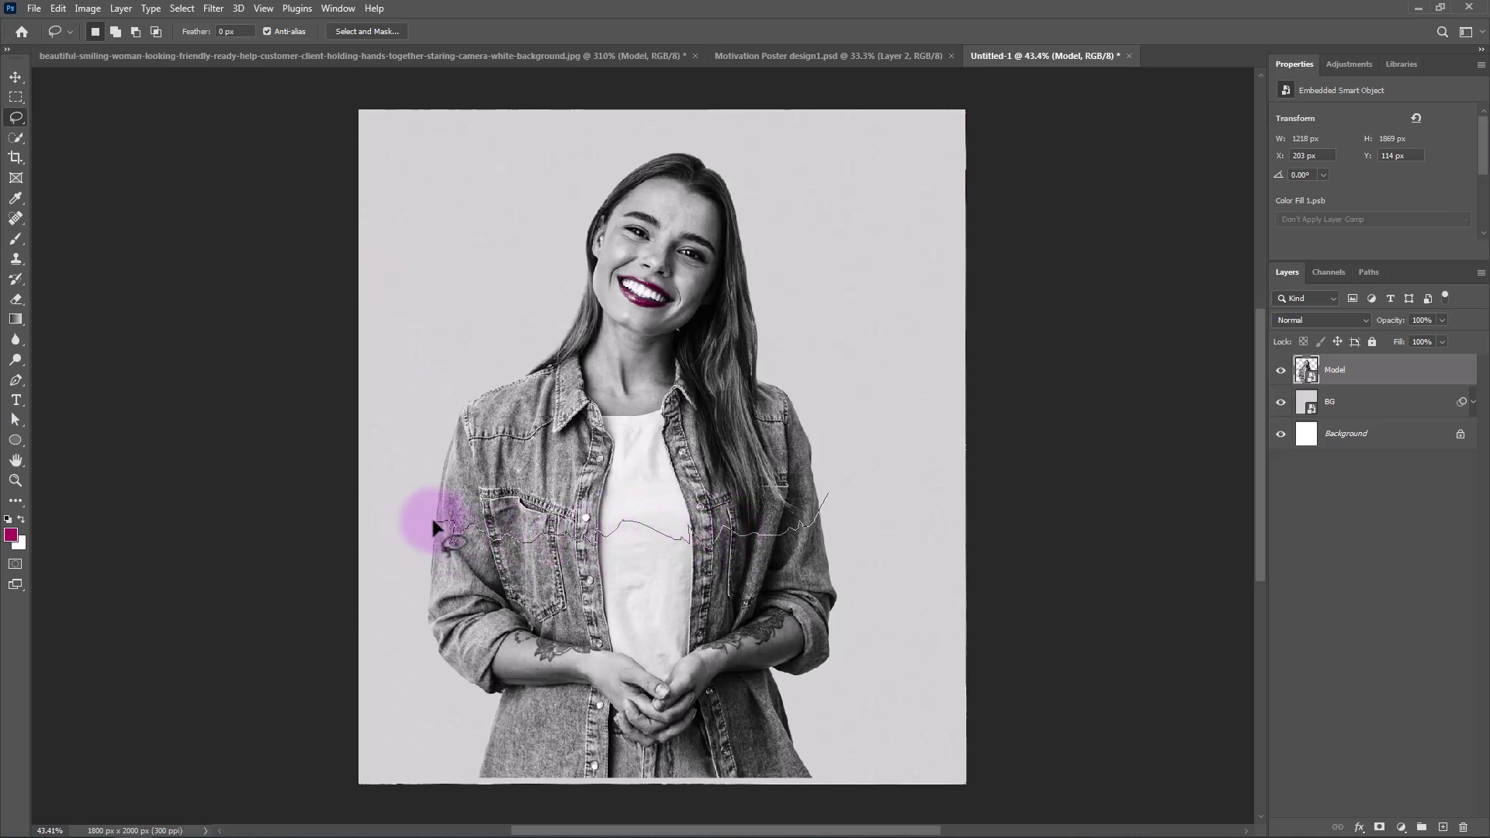
mouse_move(634, 830)
left_mouse_down()
mouse_move(784, 797)
mouse_move(860, 756)
mouse_move(890, 571)
mouse_move(857, 521)
left_mouse_up()
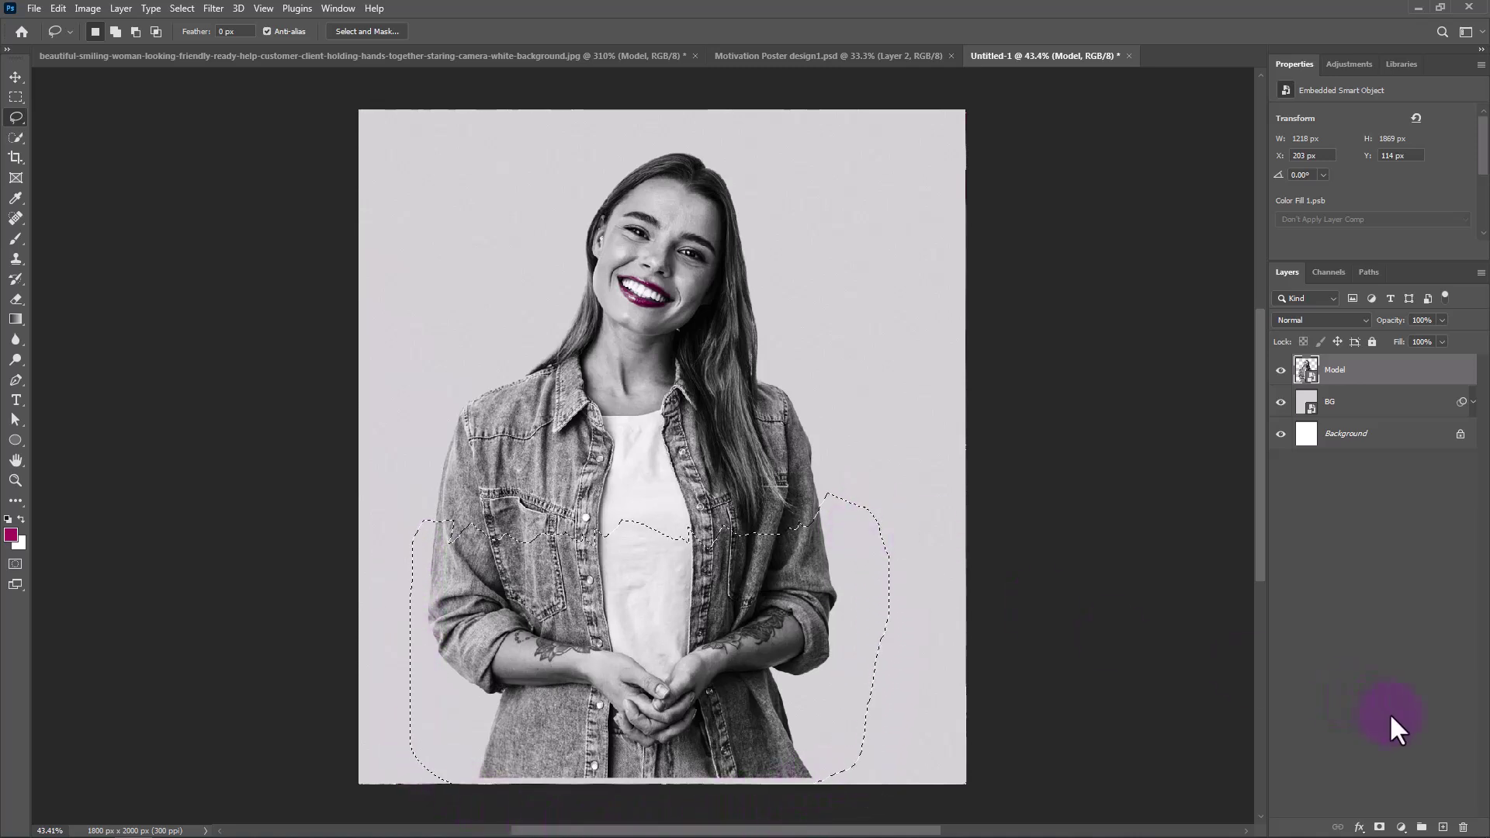
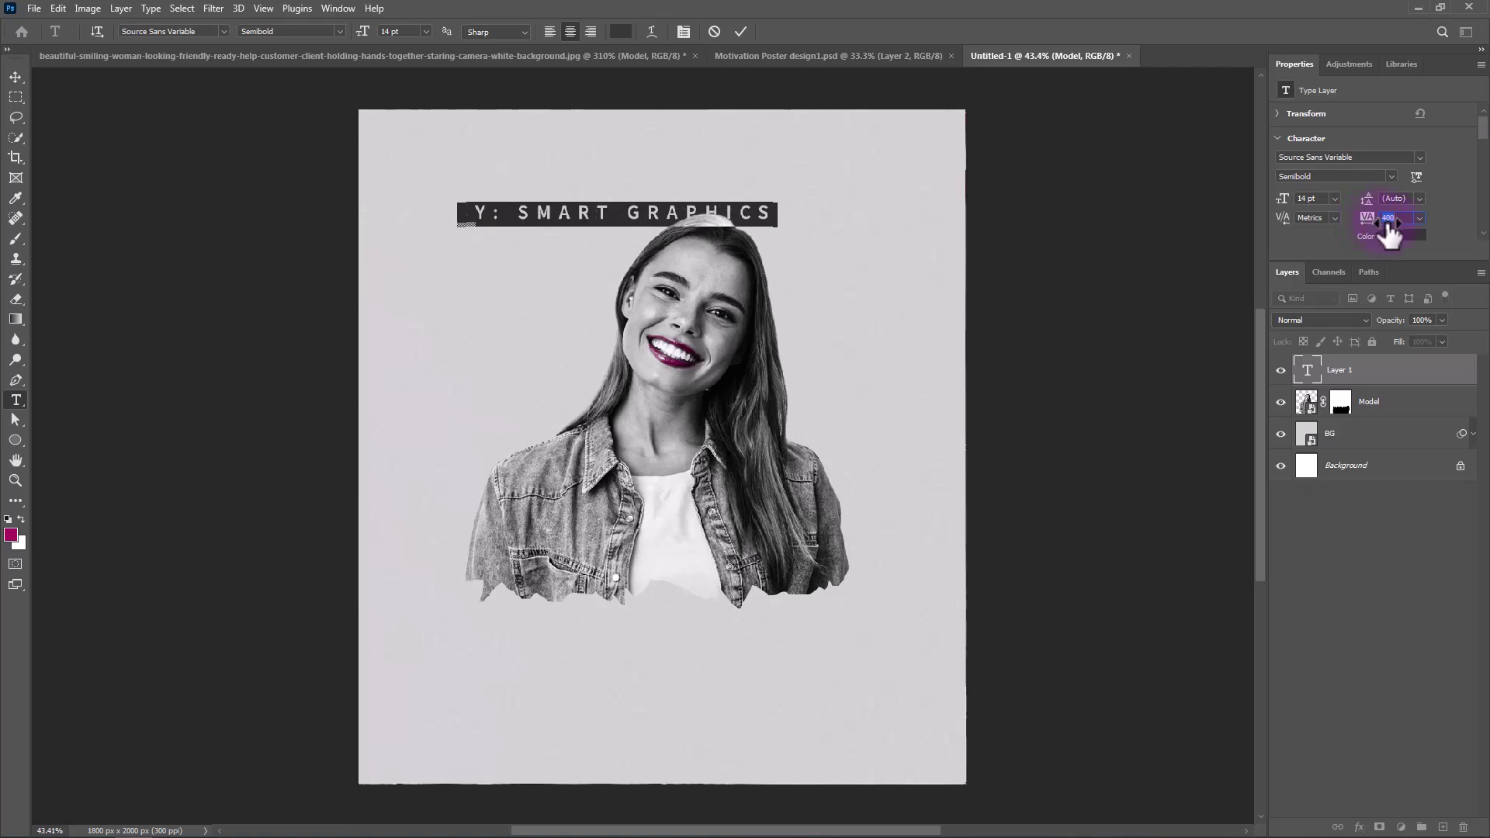
Set the BY: SMART GRAPHICS text to 6 pt and place it near the poster's top centre, with a copy just above the woman's head
left_click(425, 31)
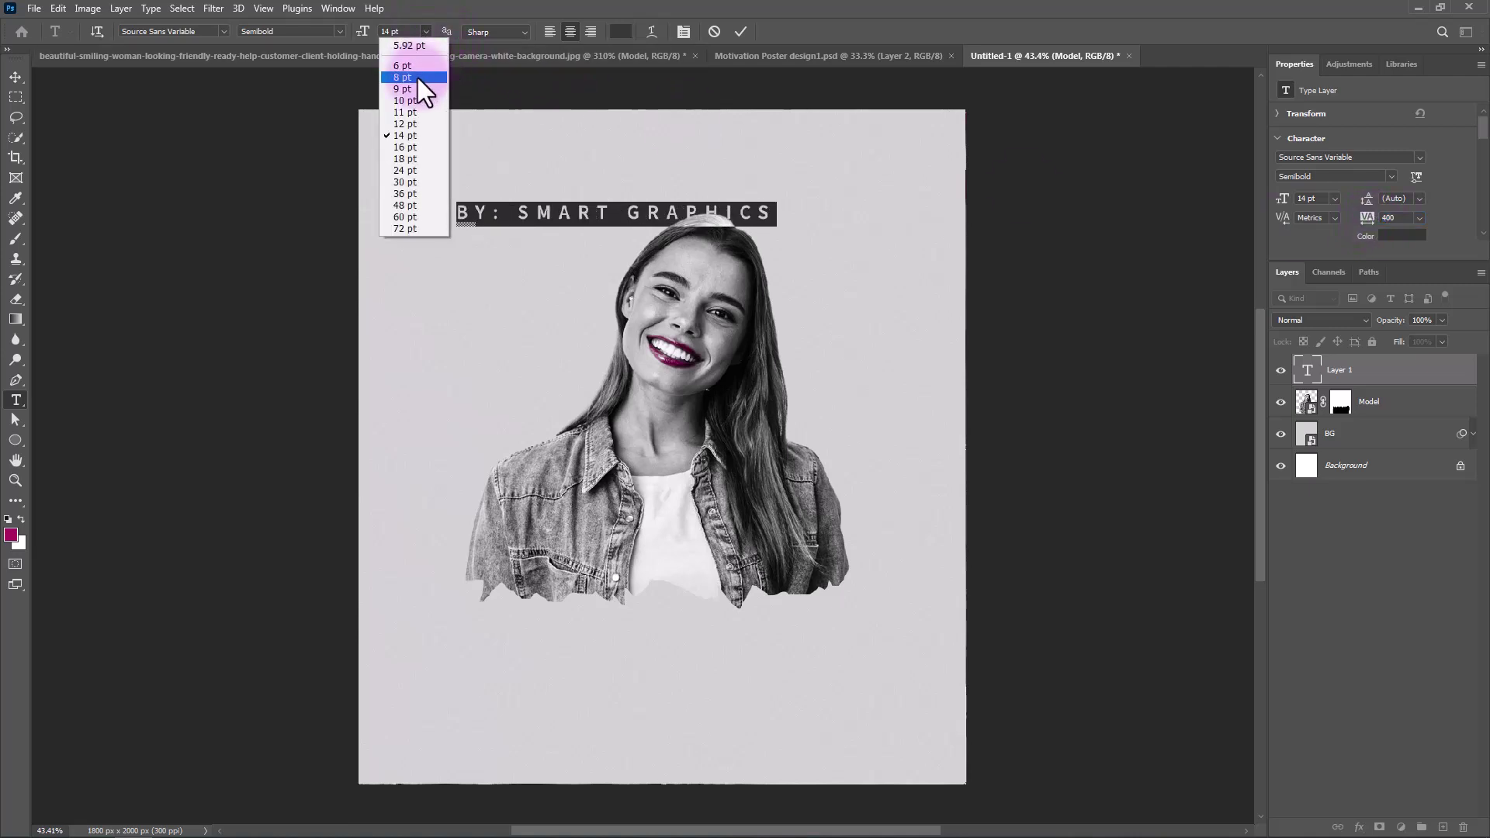
left_click(408, 42)
left_click(635, 217)
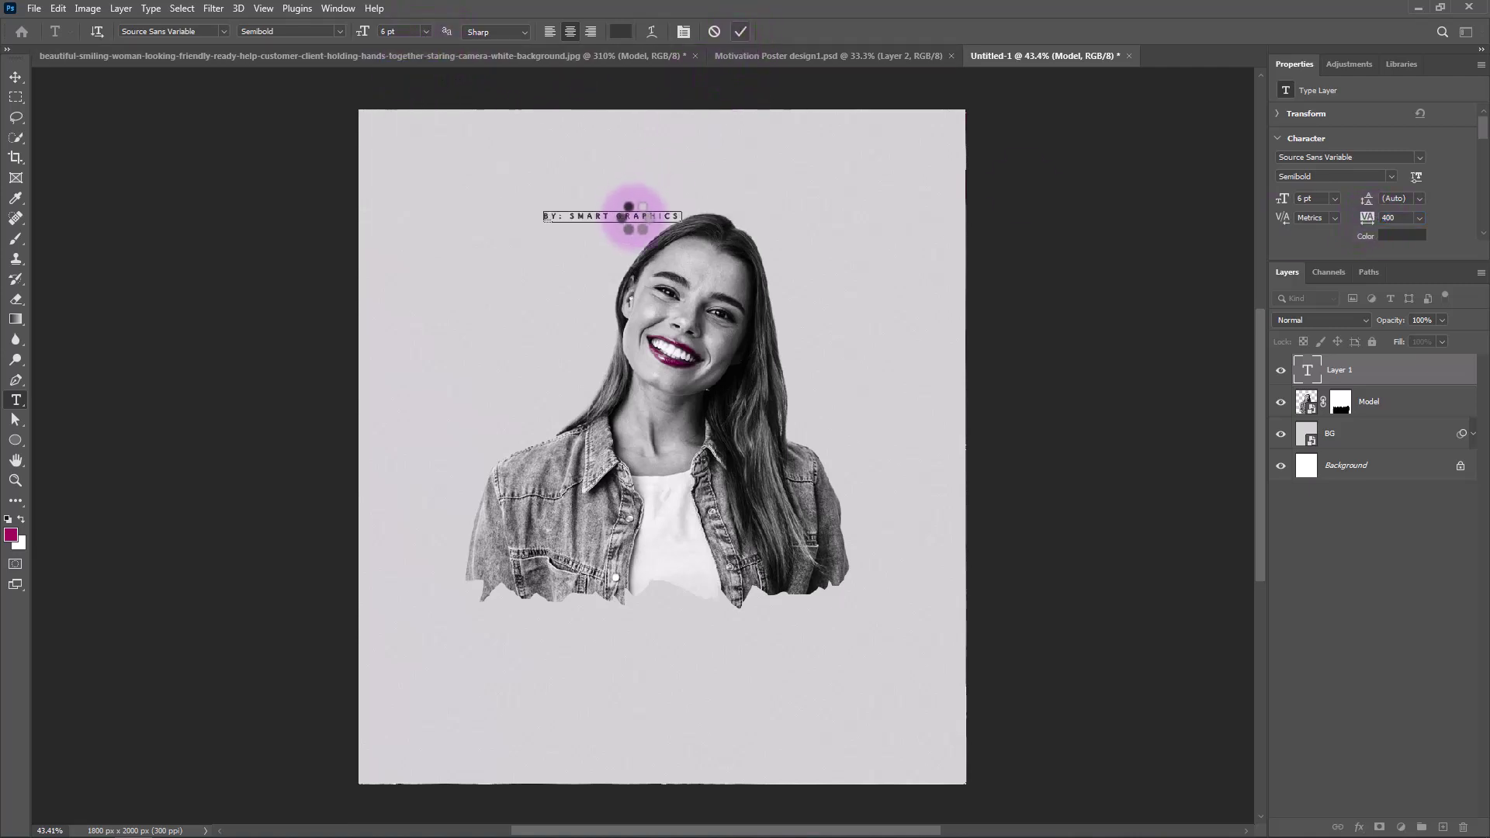
key("ctrl+Return")
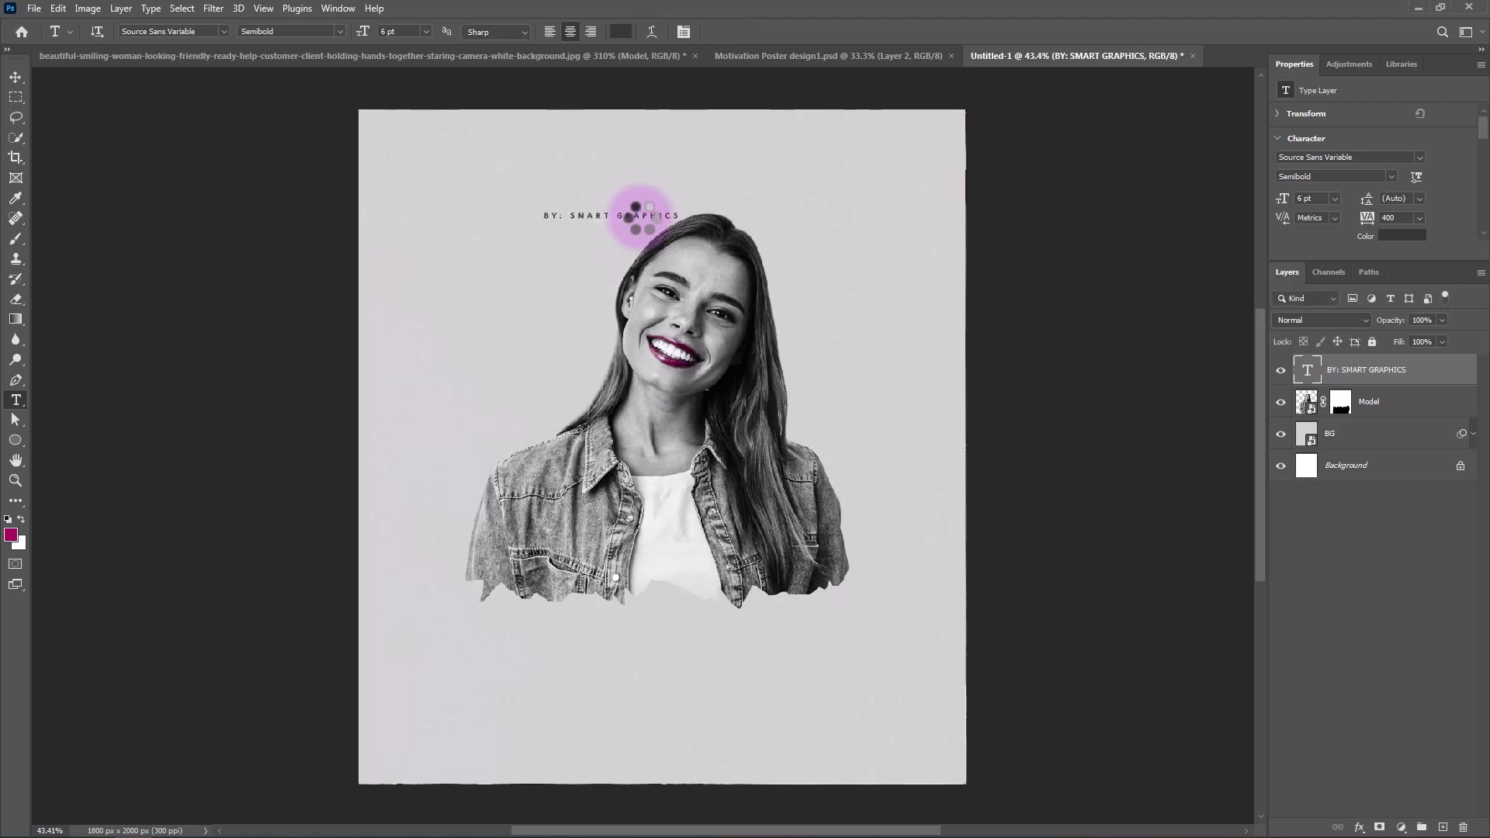
key("v")
left_click_drag(643, 214, 685, 218)
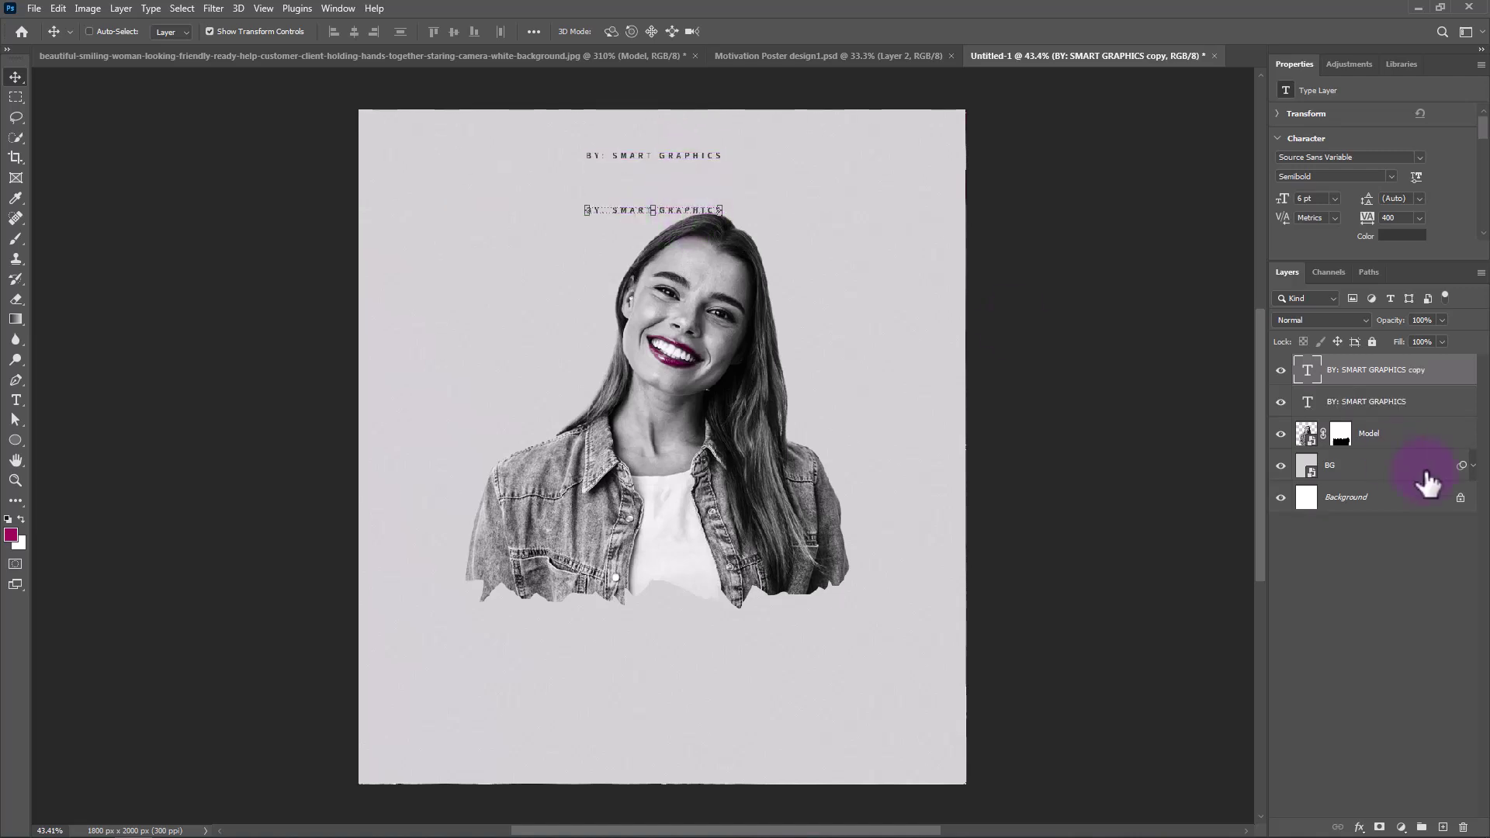
Change the lower text copy to MOTIVATION at 18 pt
double_click(1307, 370)
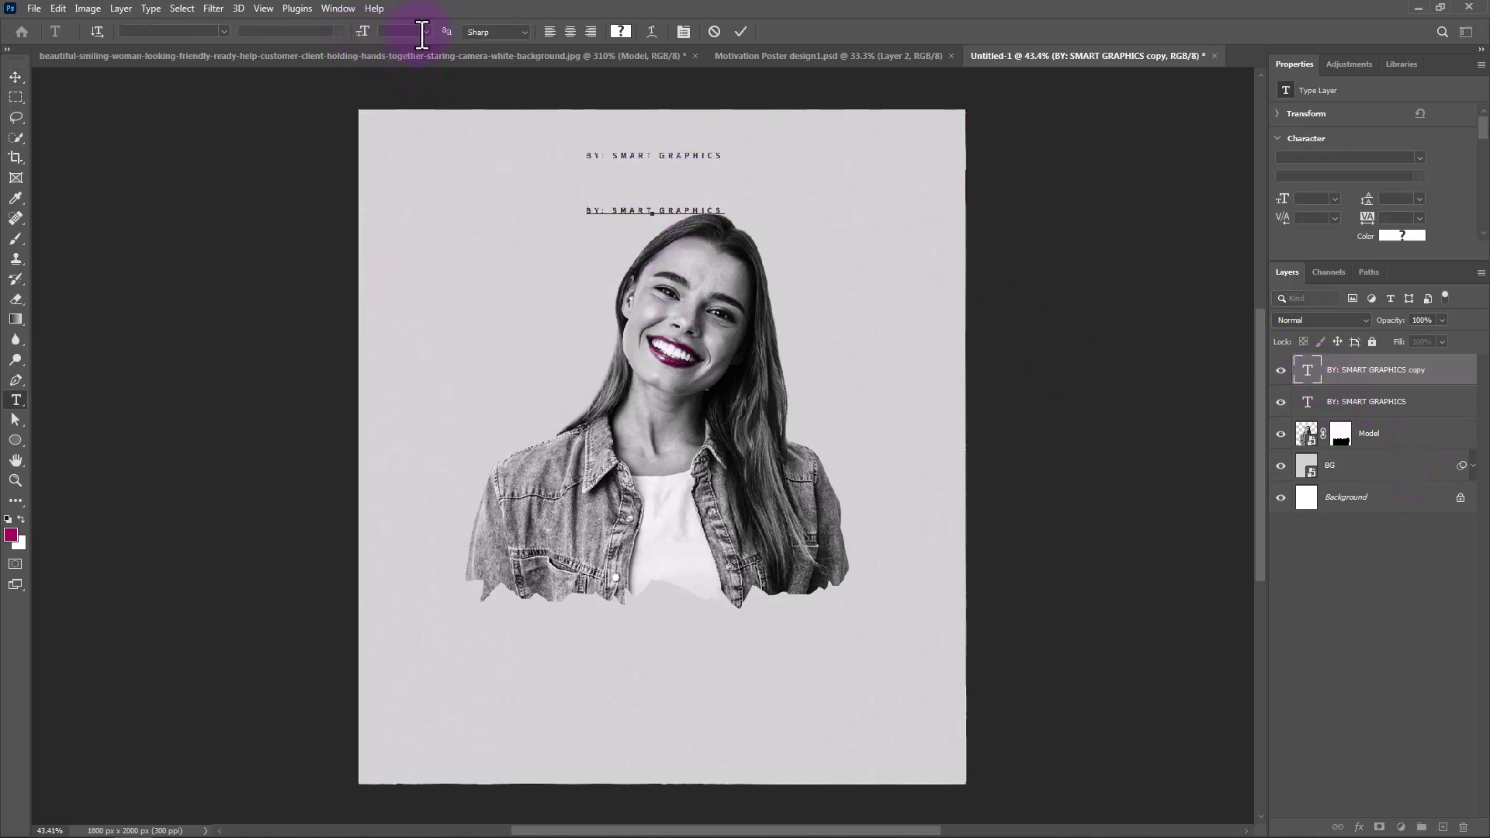
key("ctrl+a")
left_click(425, 31)
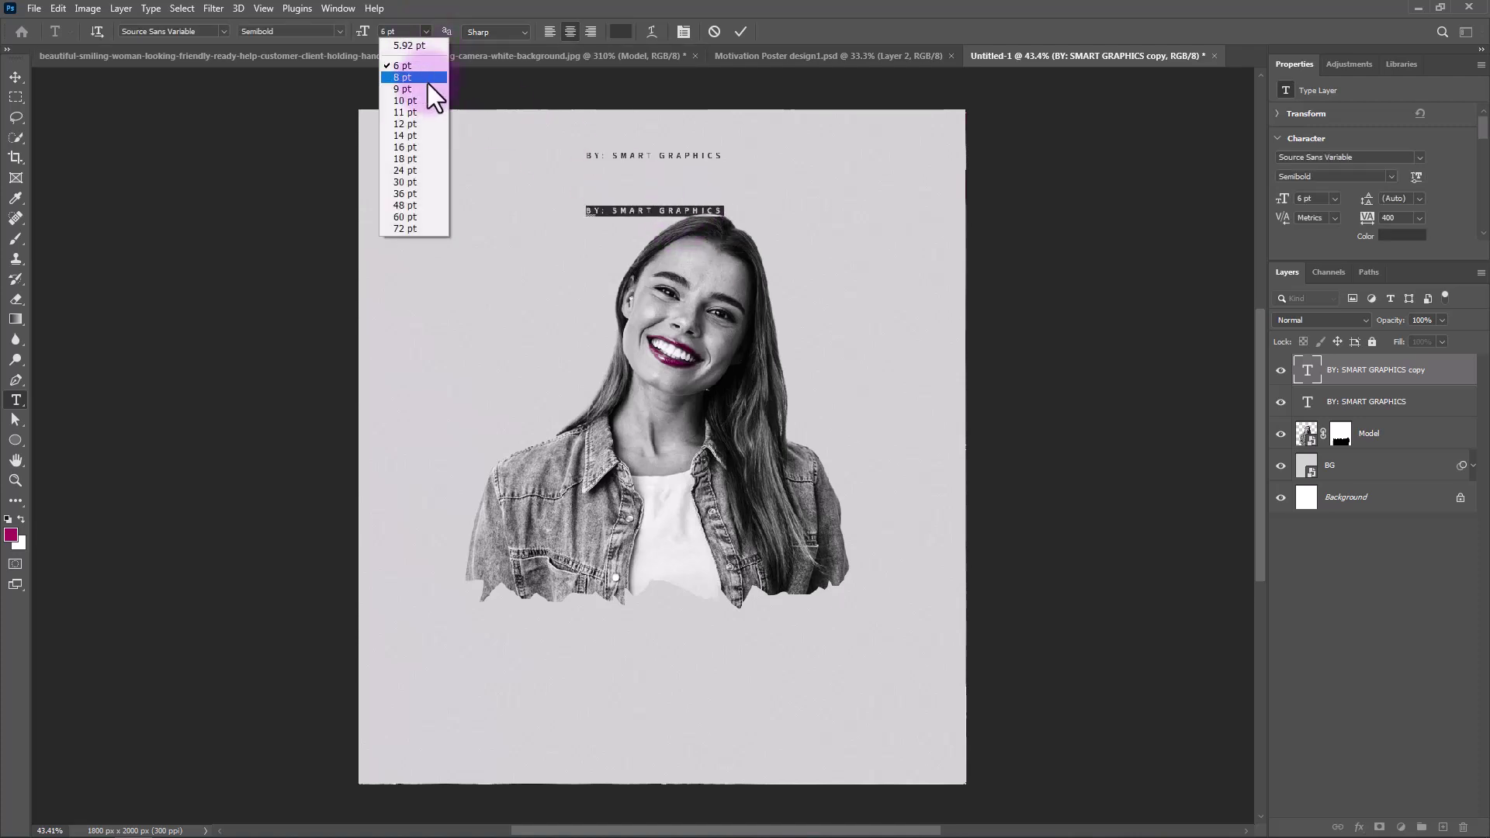
left_click(412, 159)
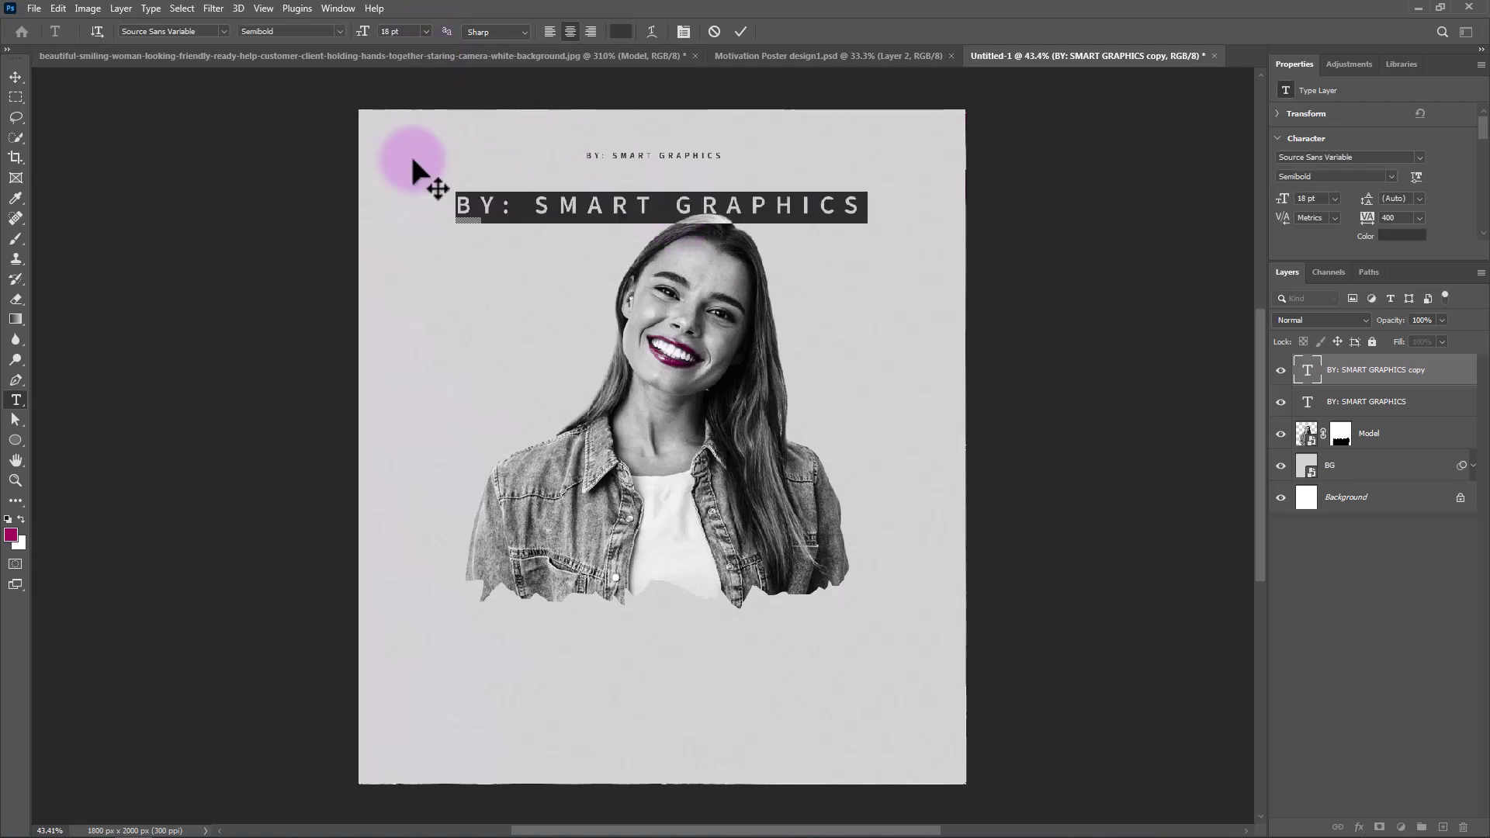
type("MO")
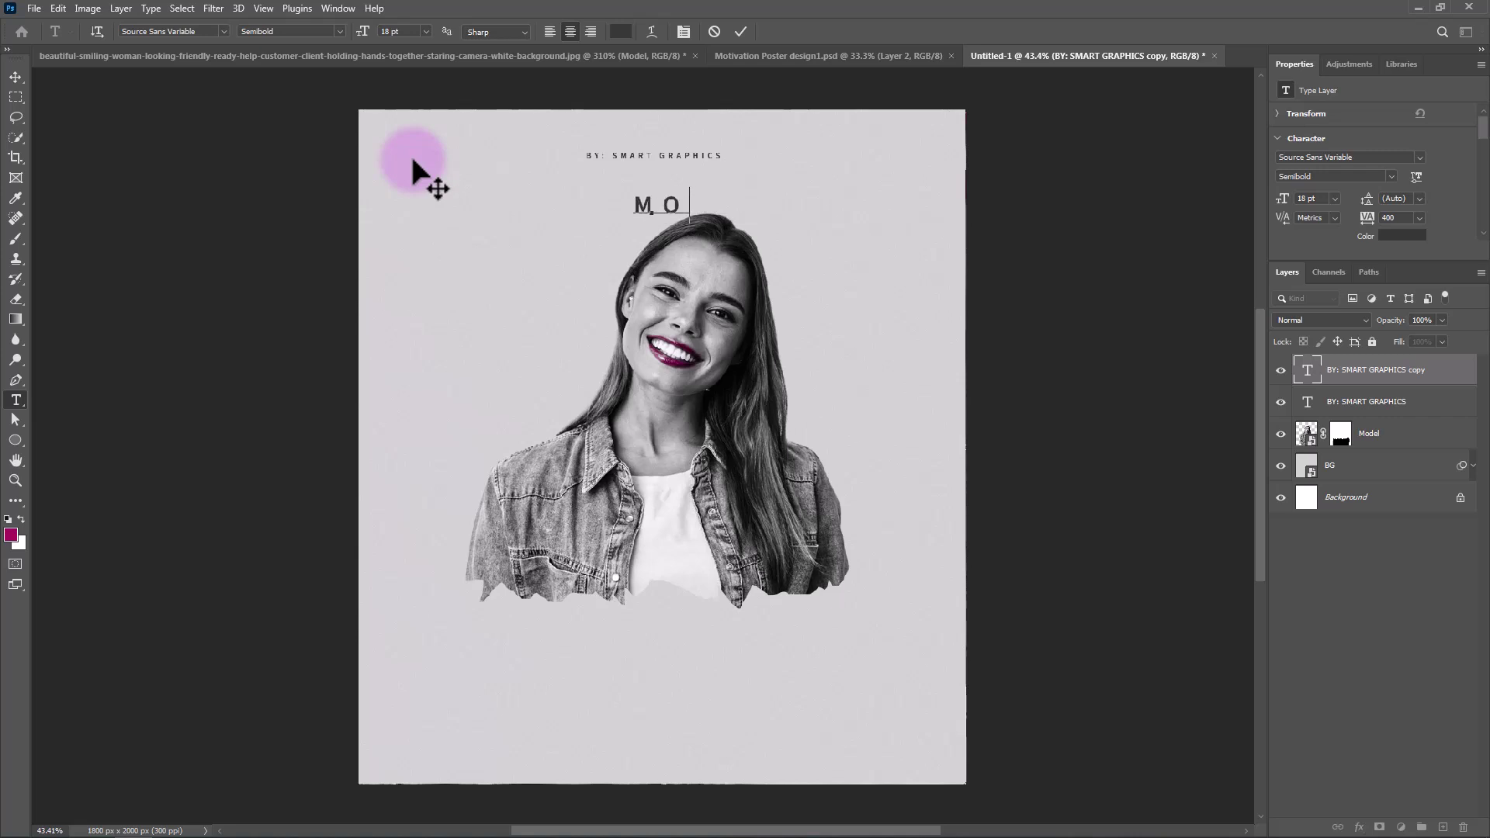
type("TIVATION")
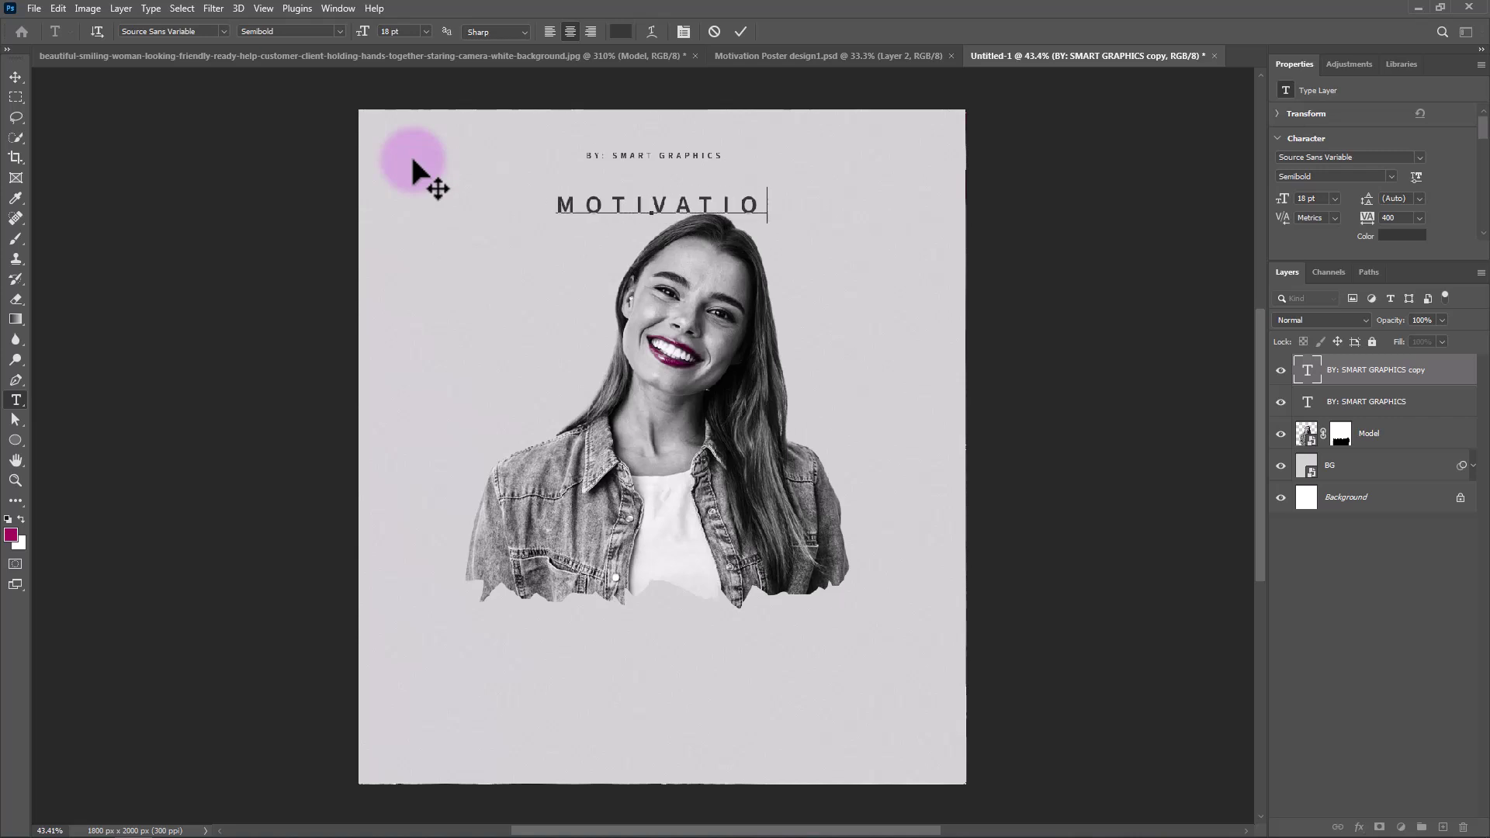
left_click(740, 31)
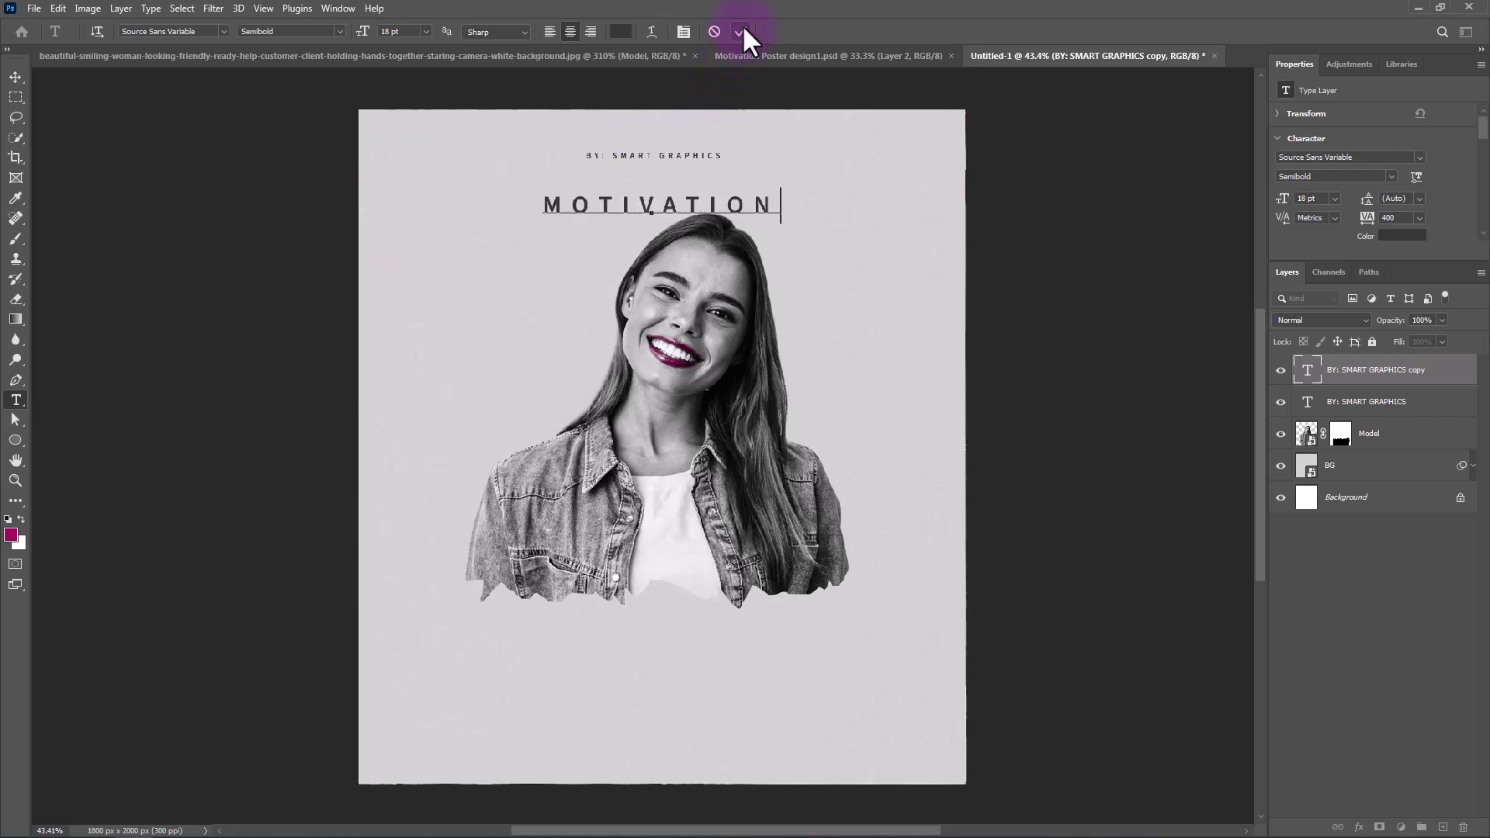
Move MOTIVATION to the woman's chin level and insert spaces between MOTIVA and TION so the halves sit on either side of her neck
key("v")
left_click_drag(745, 194, 714, 377)
double_click(674, 370)
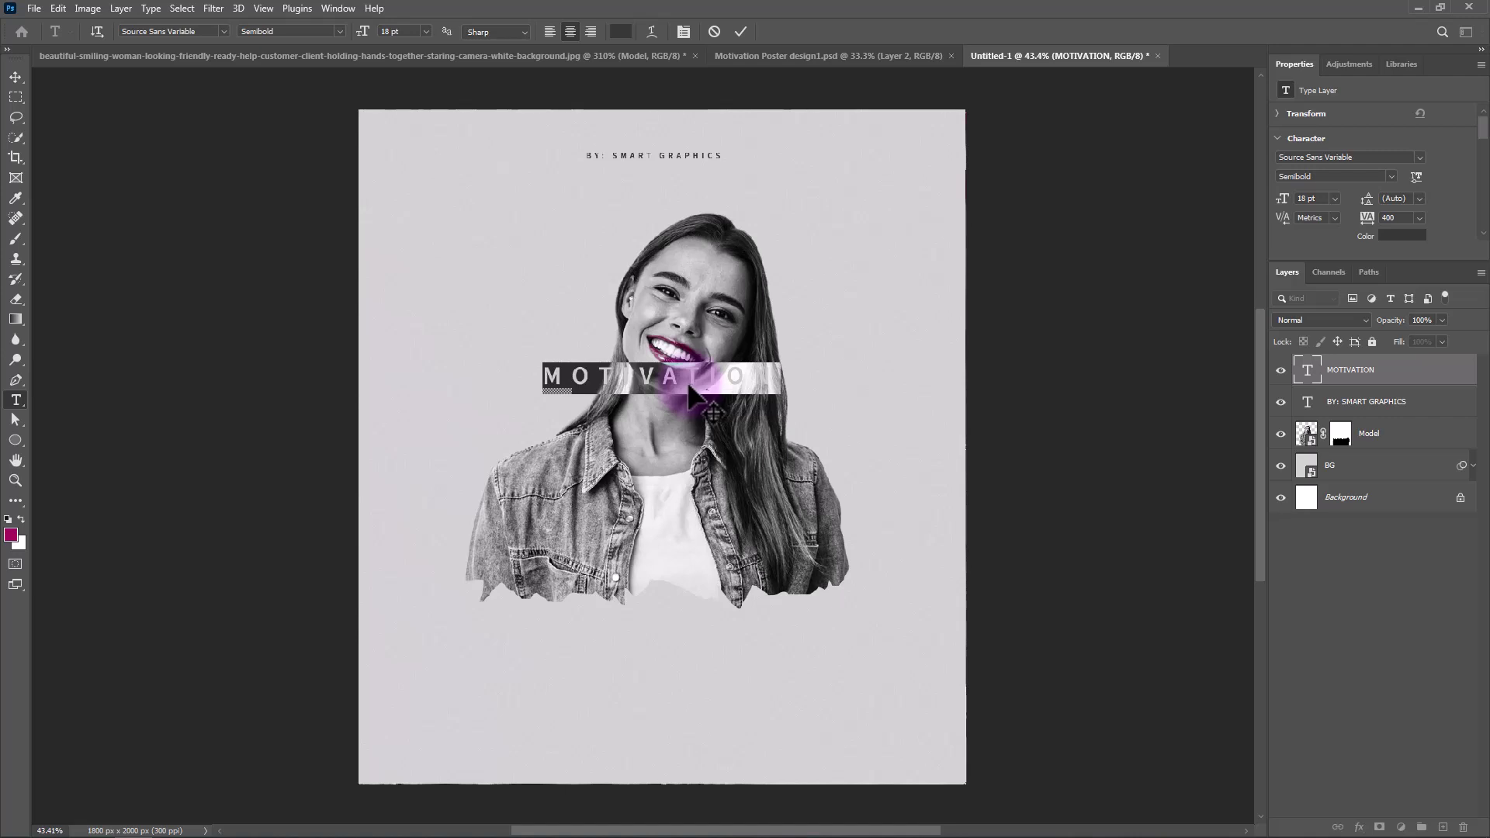
key("alt+Right")
key("alt+Right")
key("alt+Right")
key("alt+Right")
key("alt+Right")
key("alt+Right")
key("alt+Right")
key("alt+Right")
key("alt+Right")
key("alt+Right")
key("alt+Right")
key("alt+Right")
key("alt+Right")
key("alt+Right")
key("alt+Right")
key("alt+Right")
key("alt+Right")
key("alt+Right")
key("alt+Right")
key("alt+Right")
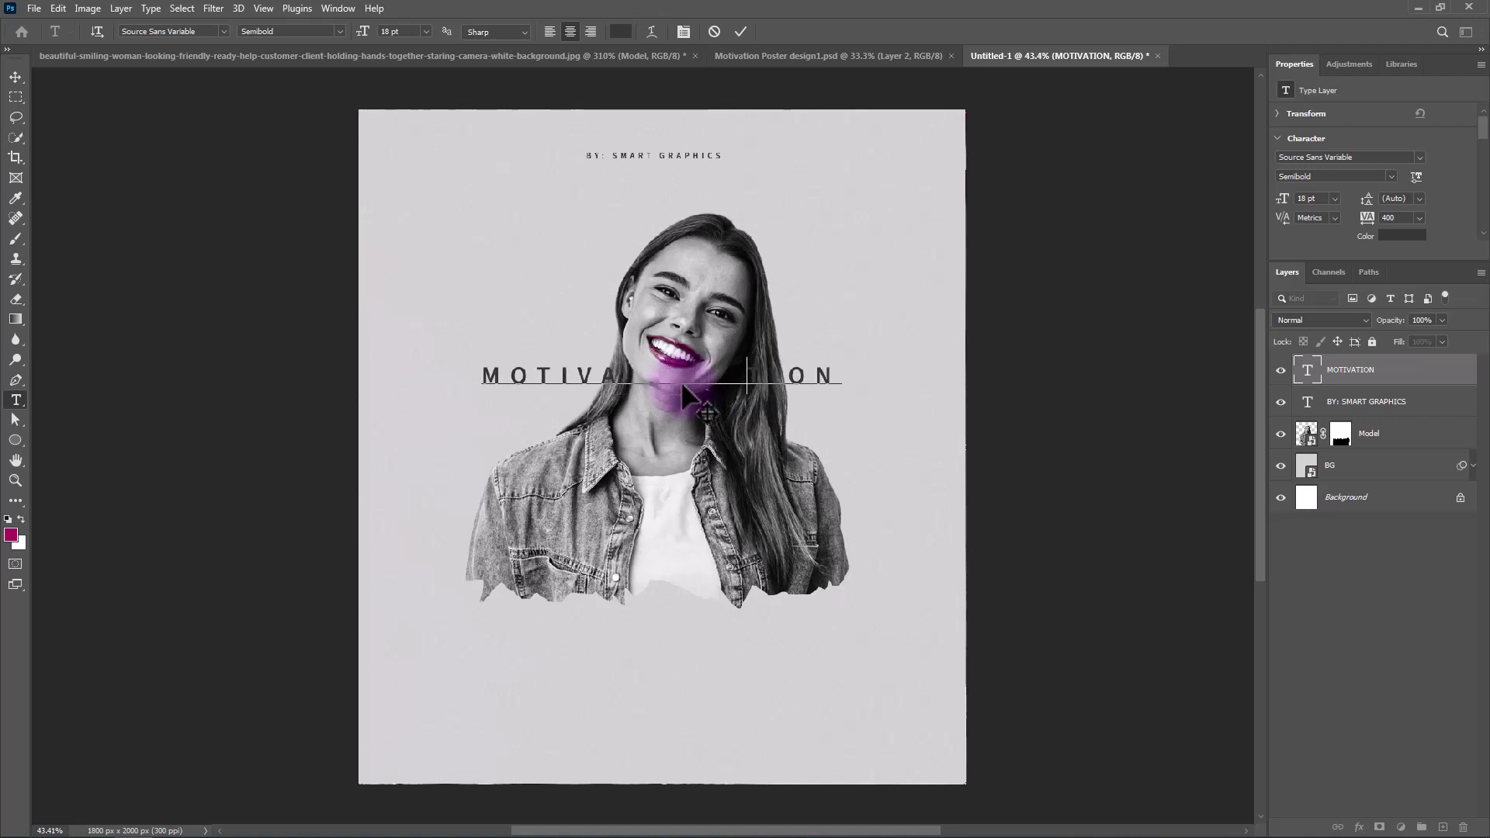
key("alt+Right")
key("alt+Right")
key("alt+Right")
key("alt+Right")
key("alt+Right")
key("alt+Right")
key("alt+Right")
key("alt+Right")
key("alt+Right")
key("alt+Right")
key("alt+Right")
key("alt+Right")
key("alt+Right")
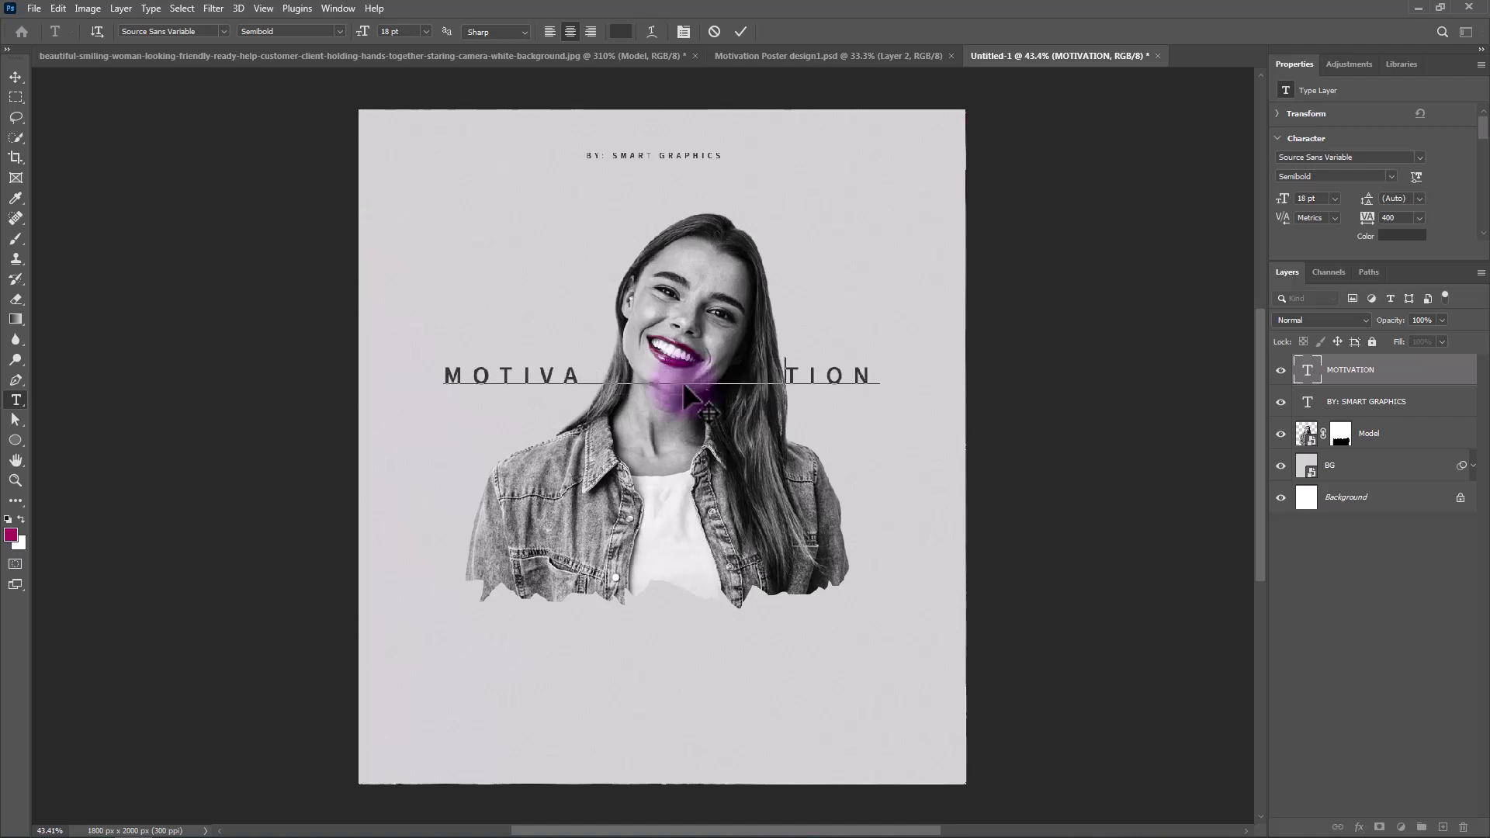
left_click(740, 31)
key("v")
left_click_drag(744, 377, 755, 377)
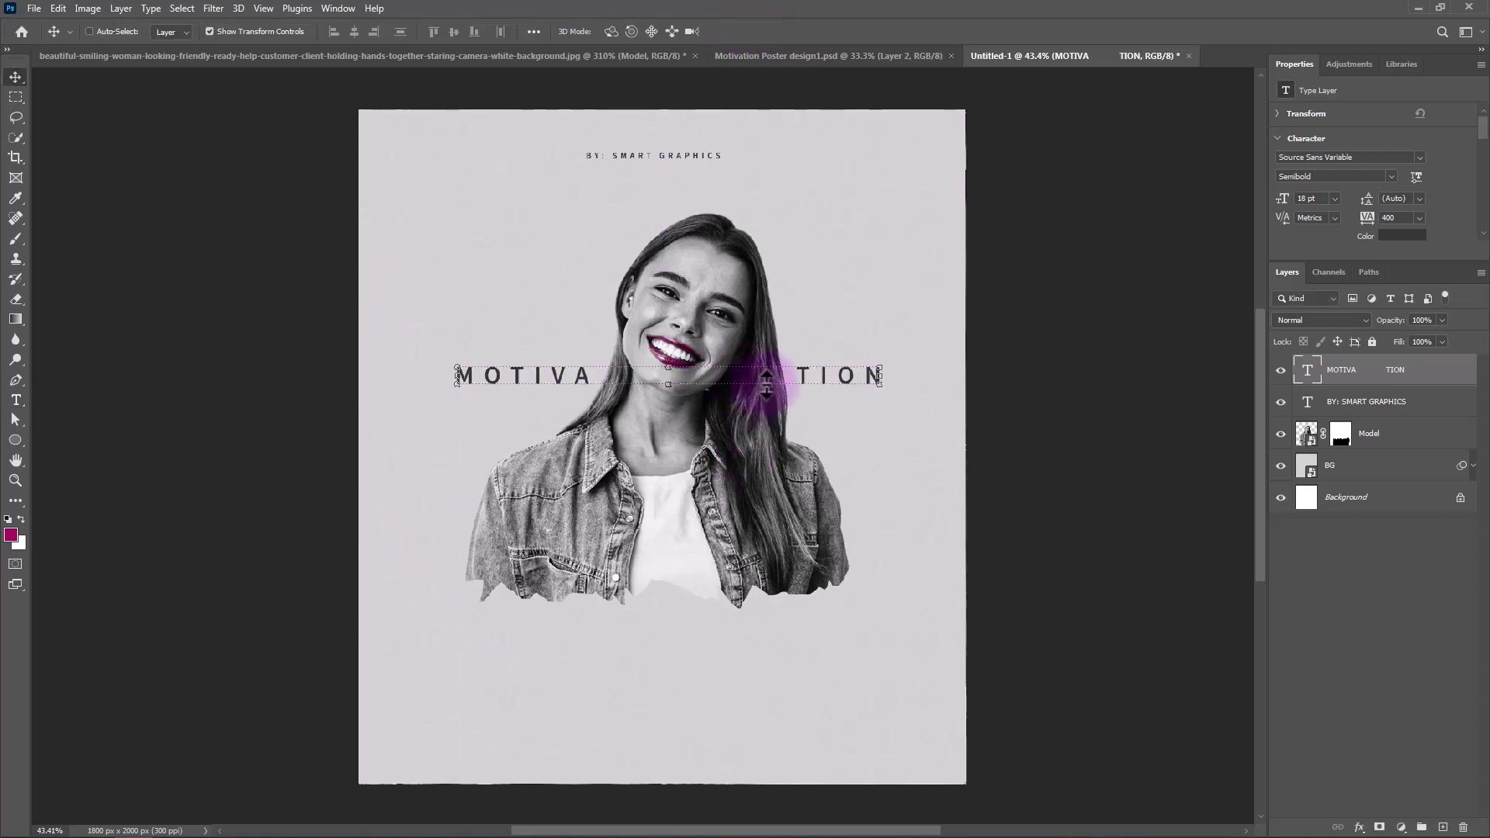
Set the MOTIVATION title's font style to Bold
double_click(1308, 371)
left_click(621, 32)
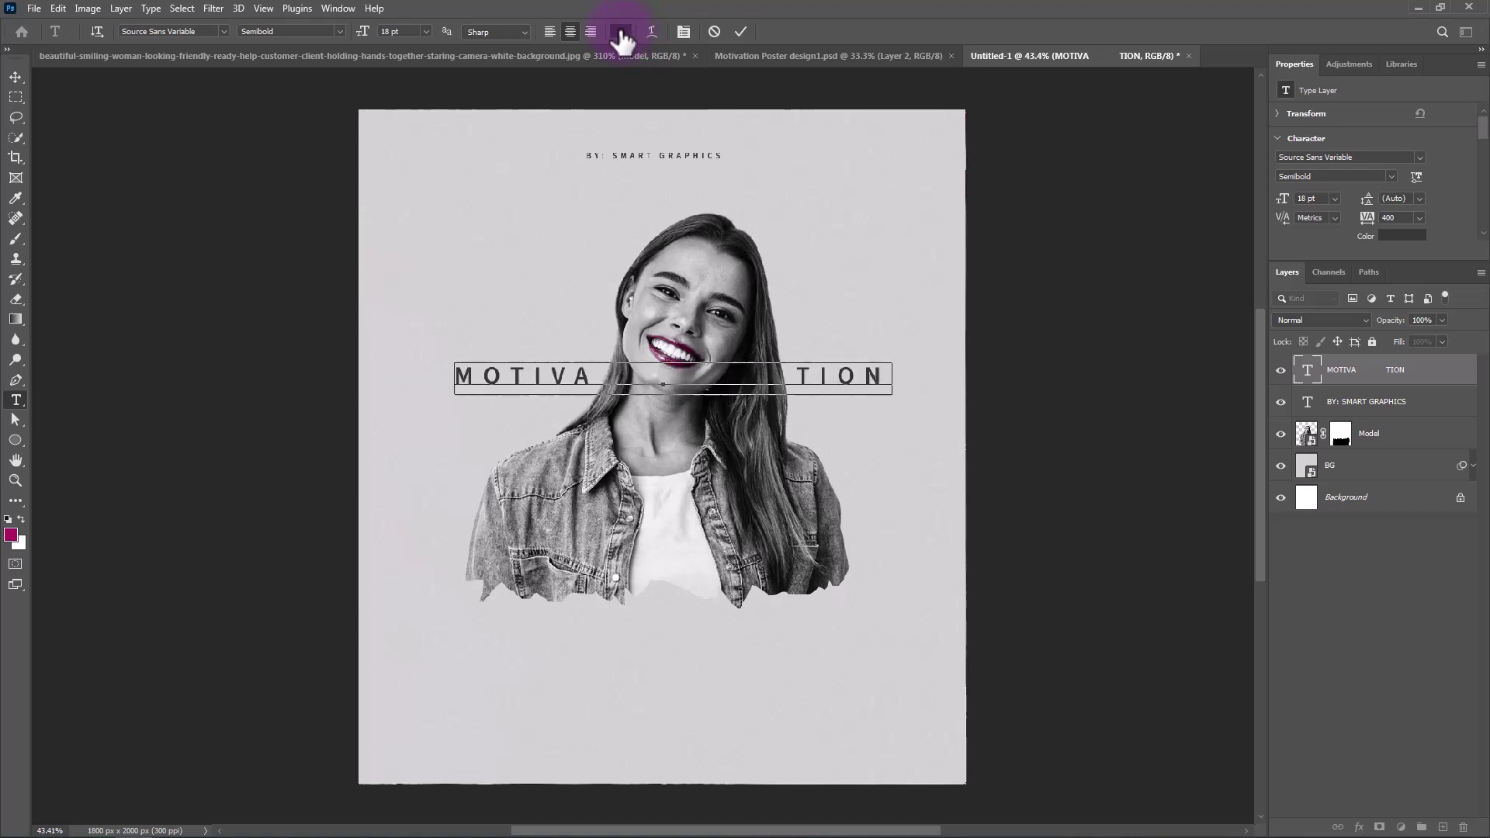
left_click_drag(1170, 578, 1027, 568)
left_click(1373, 405)
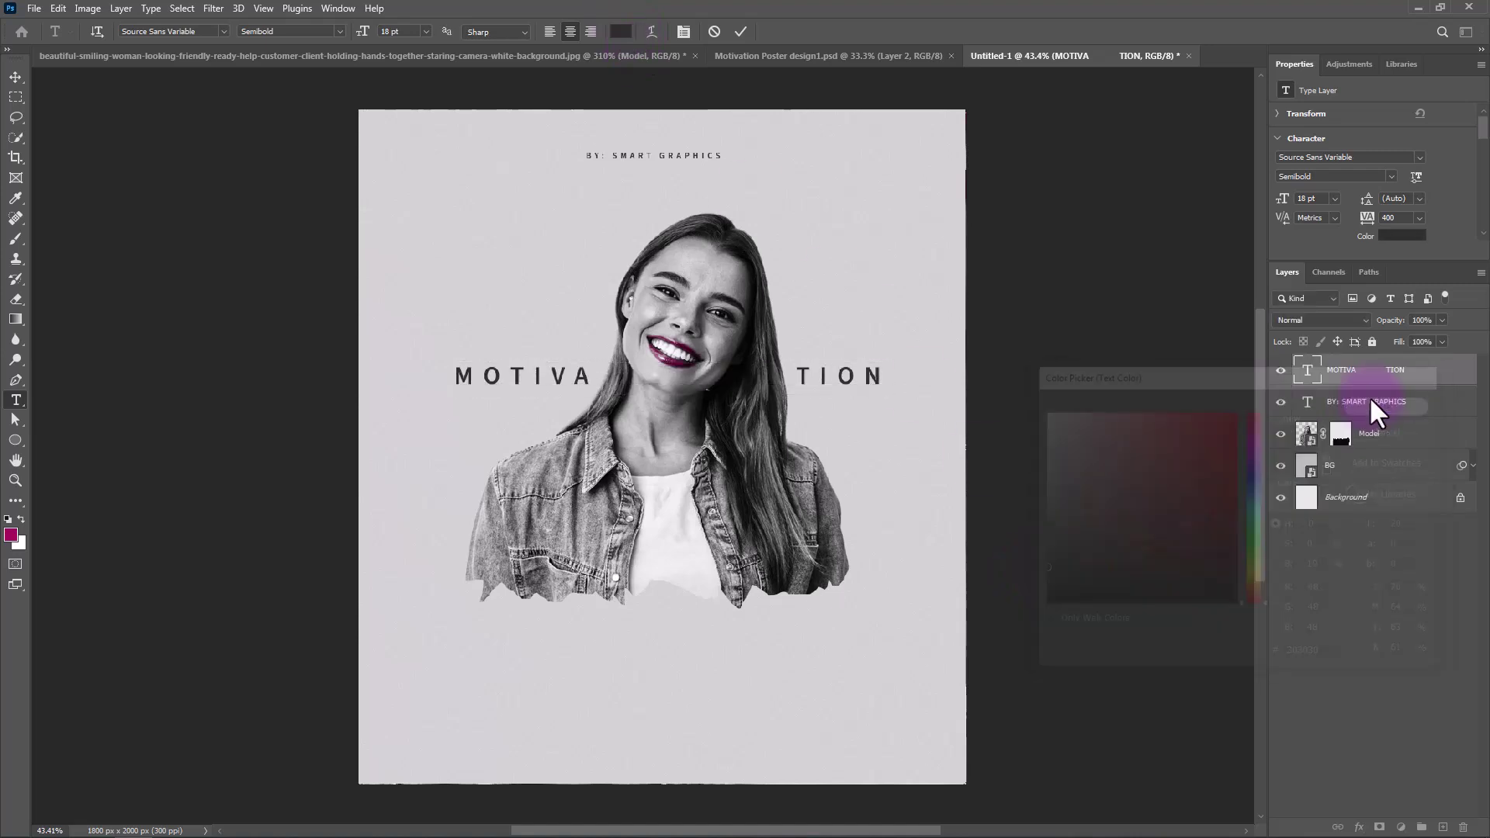
left_click(339, 32)
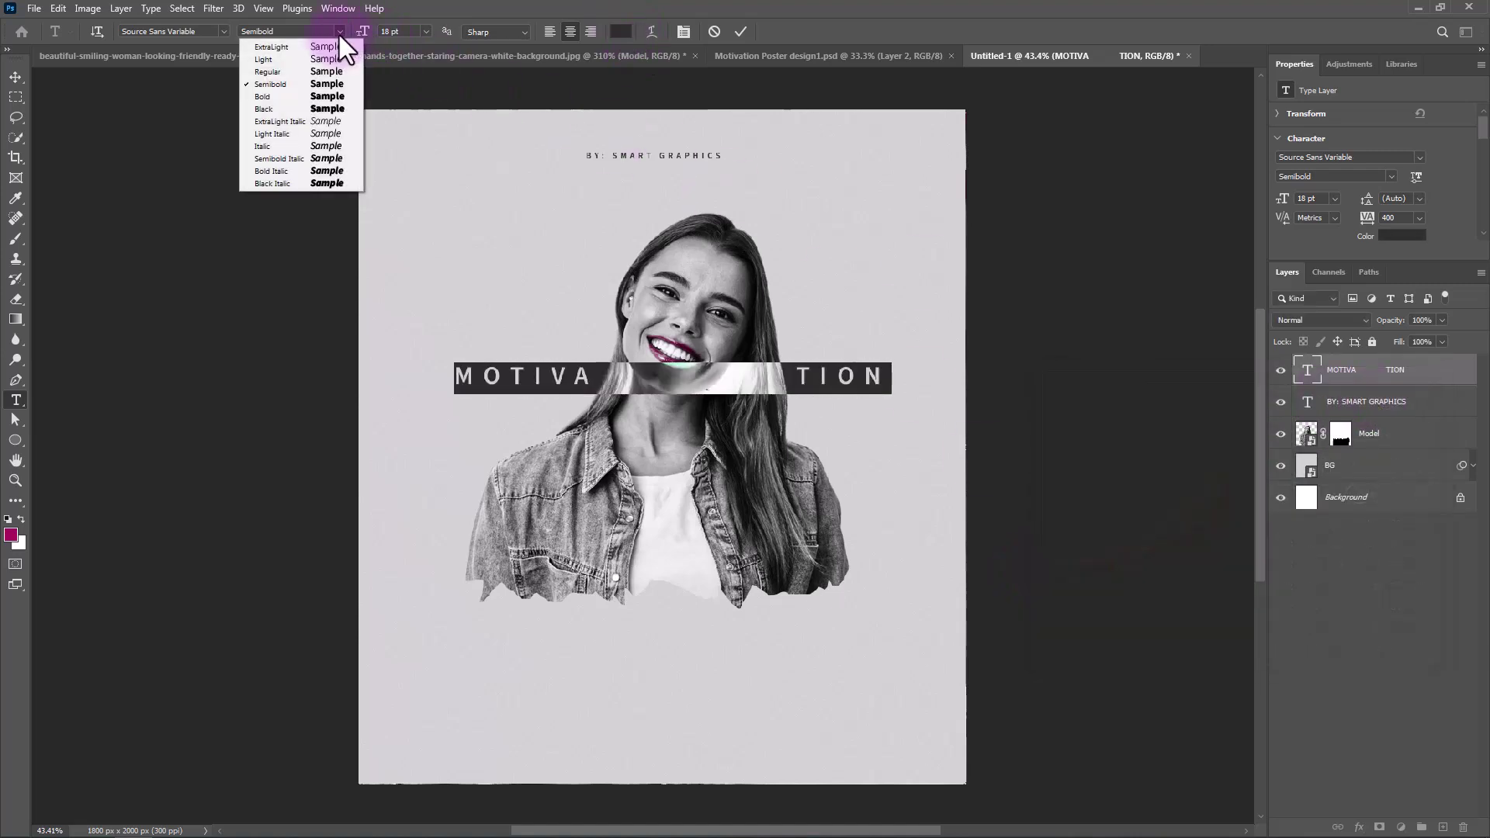
left_click(270, 100)
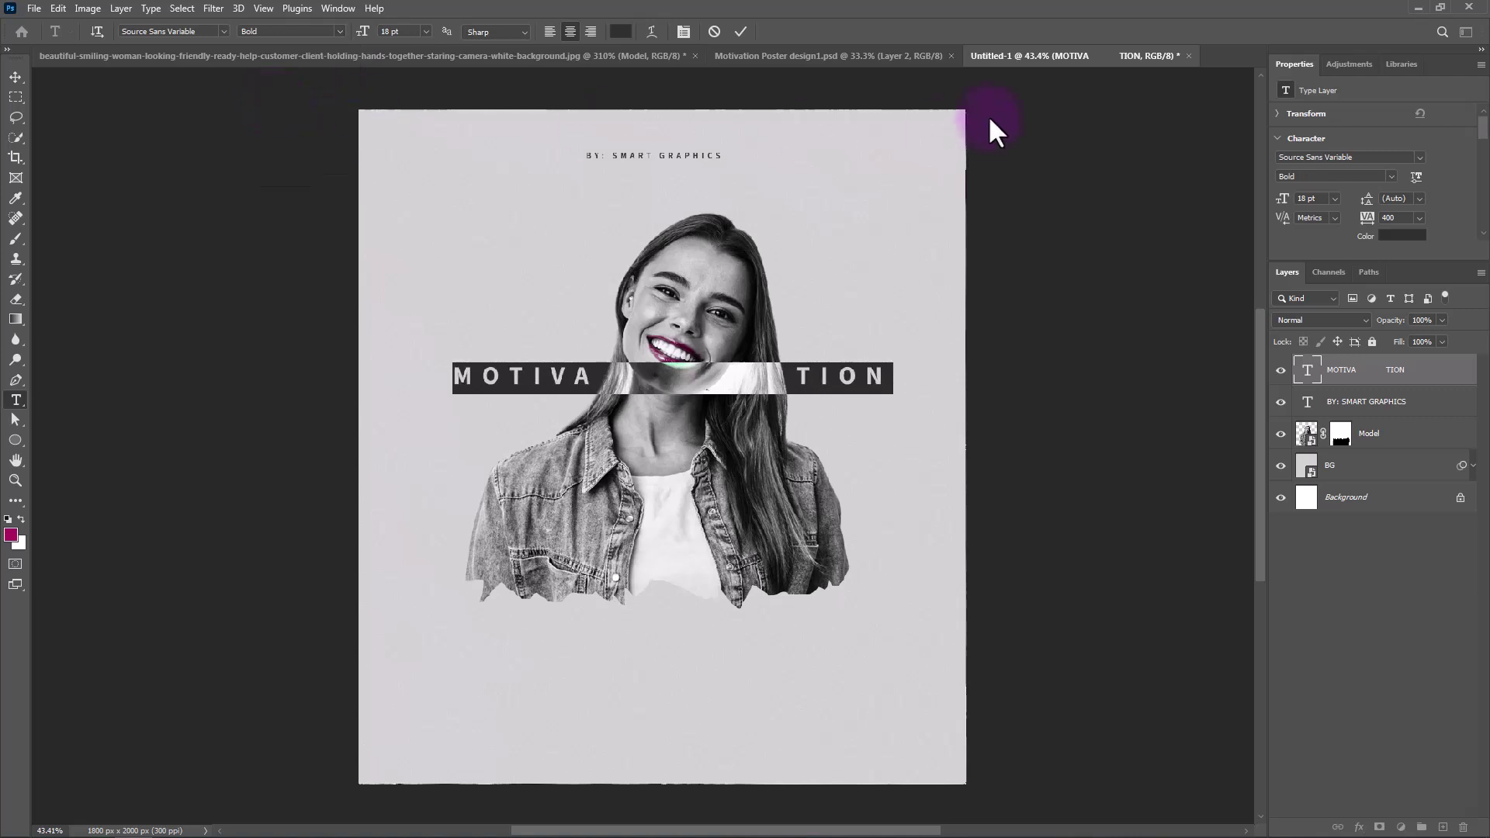
left_click(741, 31)
key("v")
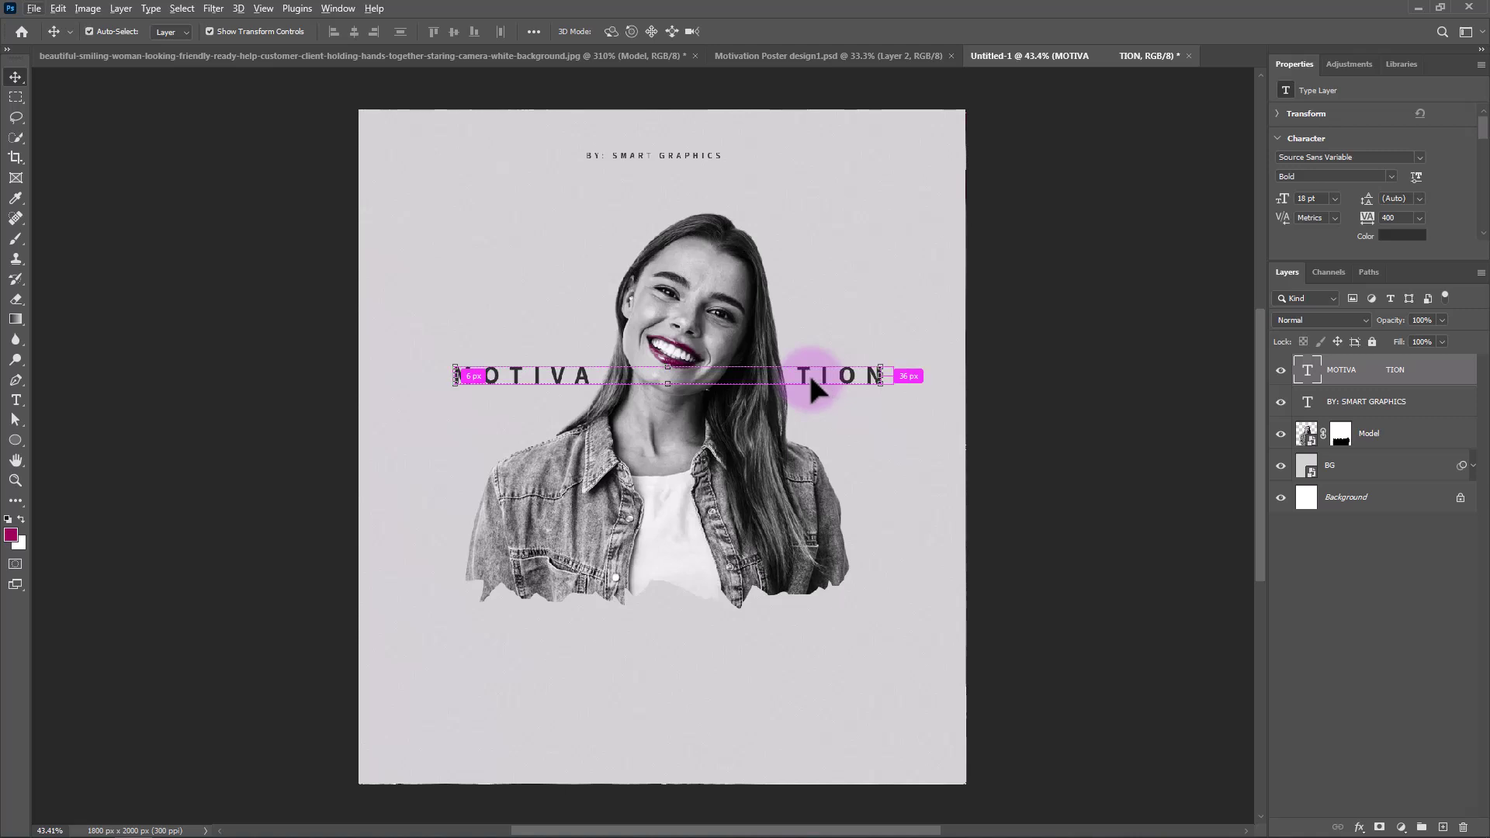
Copy the MOTIVATION title below the woman's torn edge and change the copy's text to JOIN FOR FREE
left_click_drag(811, 379, 813, 644)
double_click(813, 644)
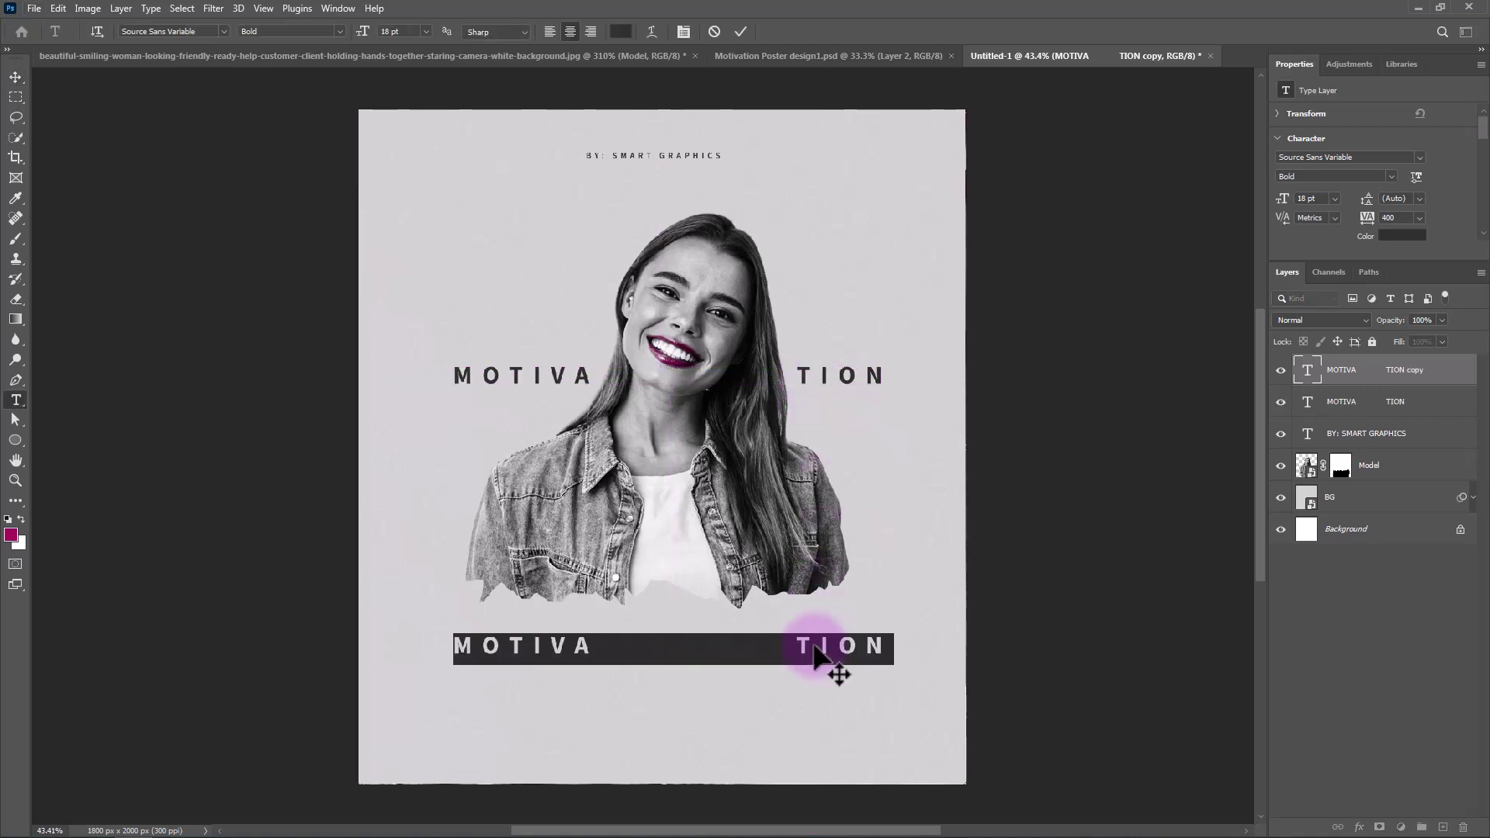
type("JOIN")
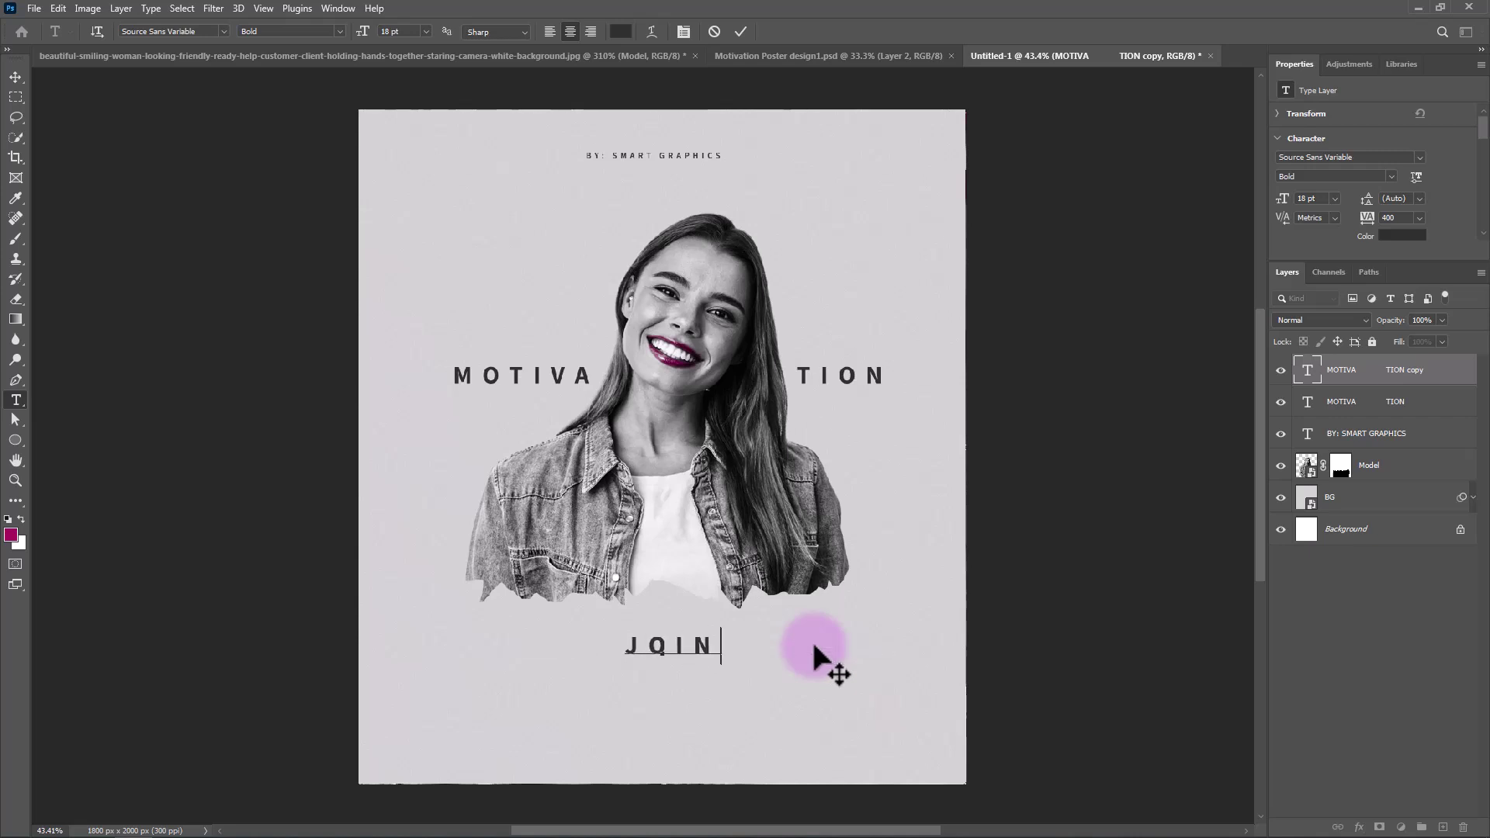
type(" FOR FREE")
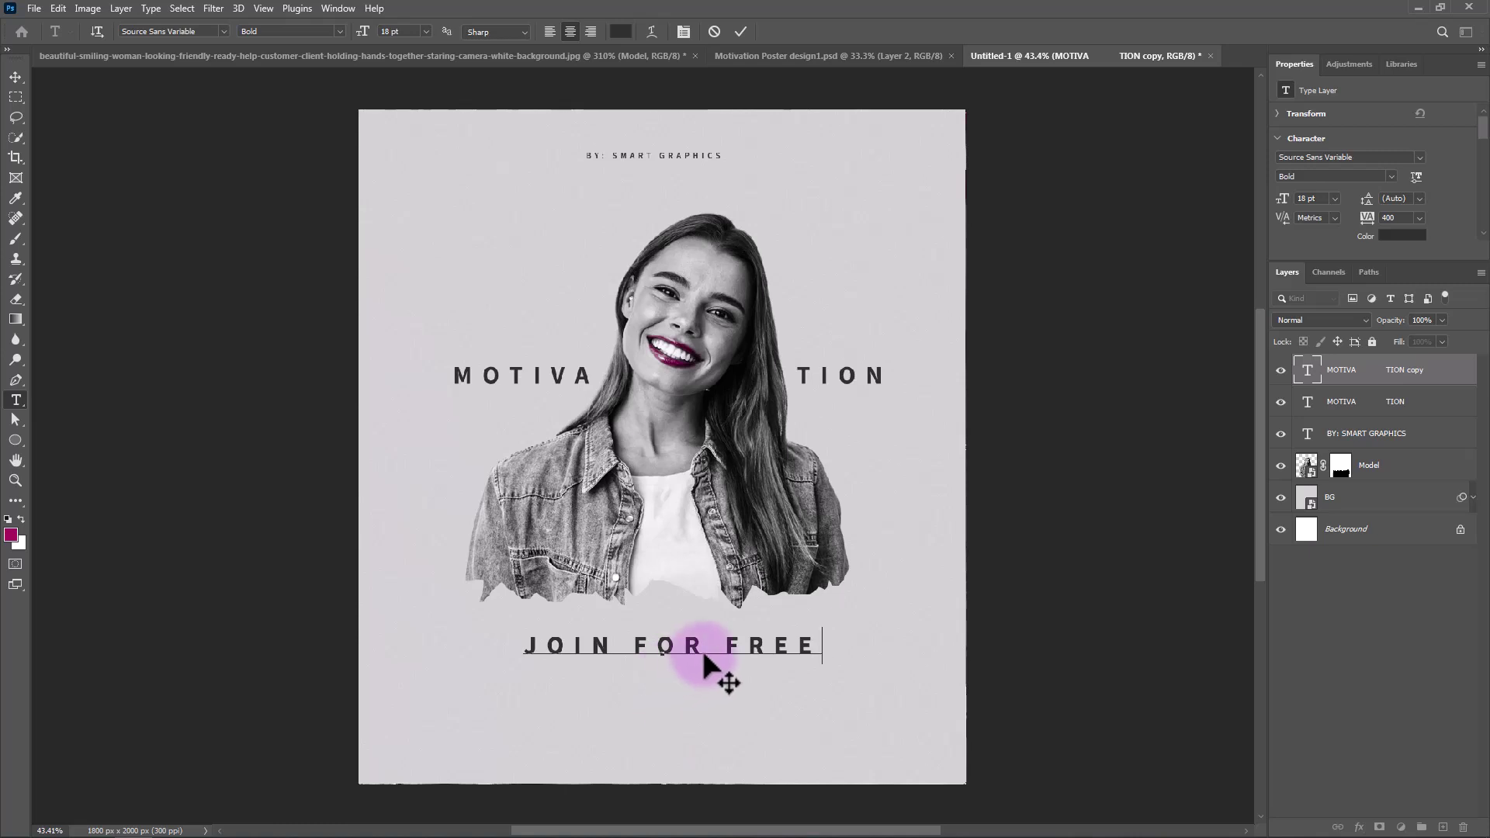
Set the words JOIN FOR to the Regular font style, leaving FREE in Bold
left_click_drag(704, 647, 523, 649)
left_click(340, 31)
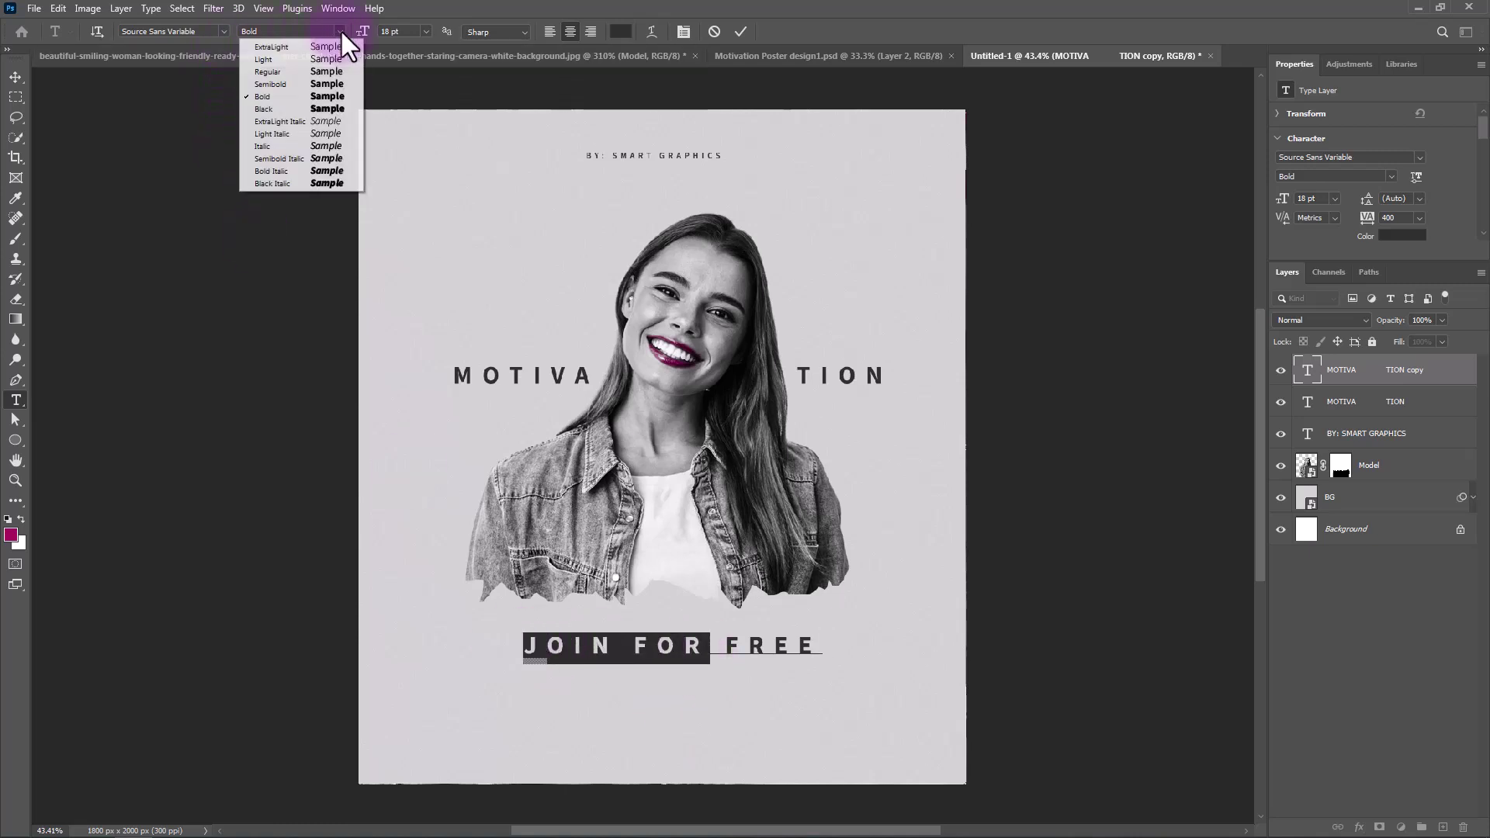
left_click(278, 68)
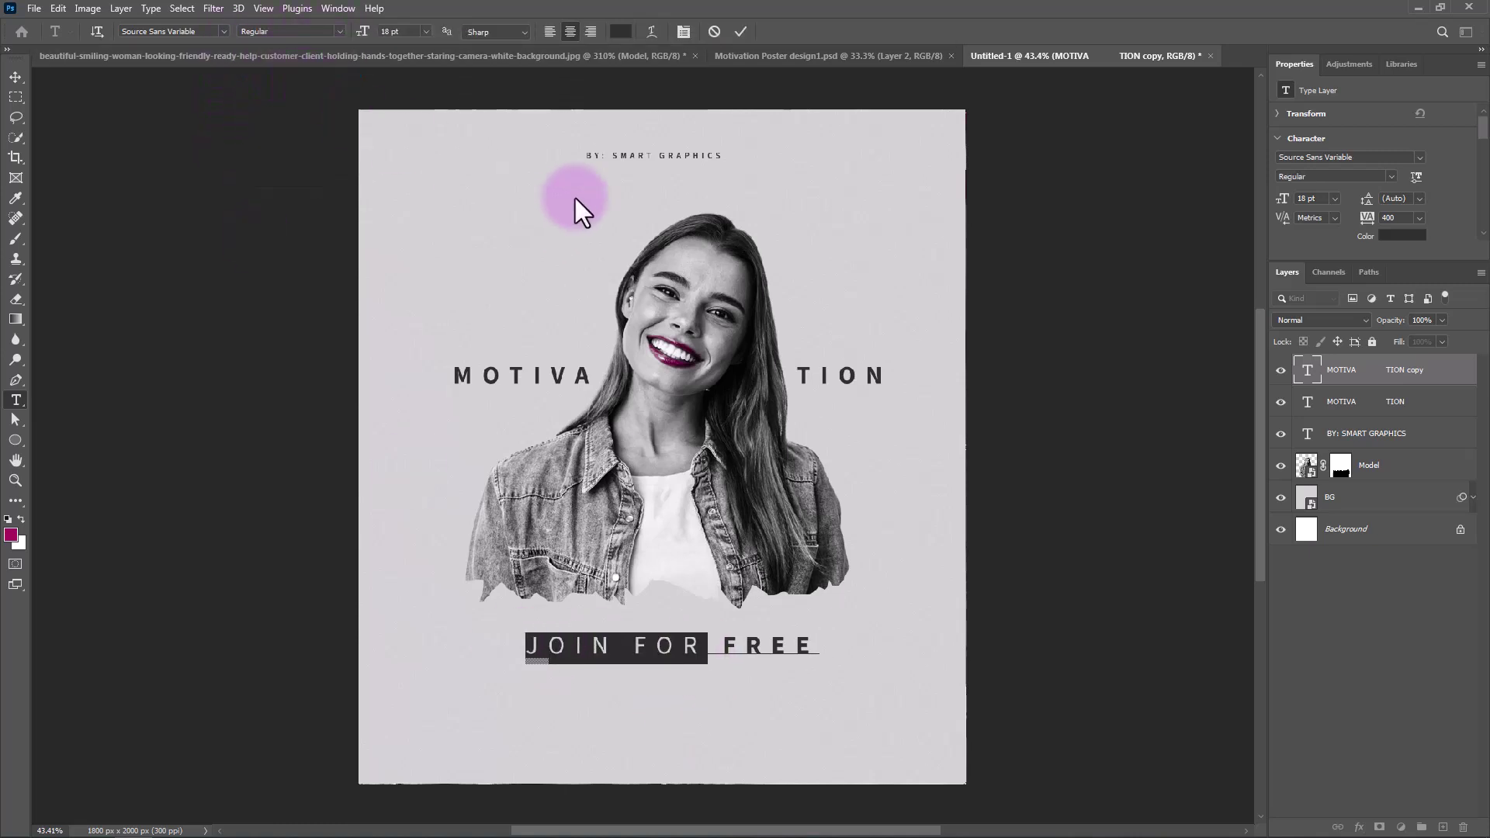
left_click(741, 31)
key("v")
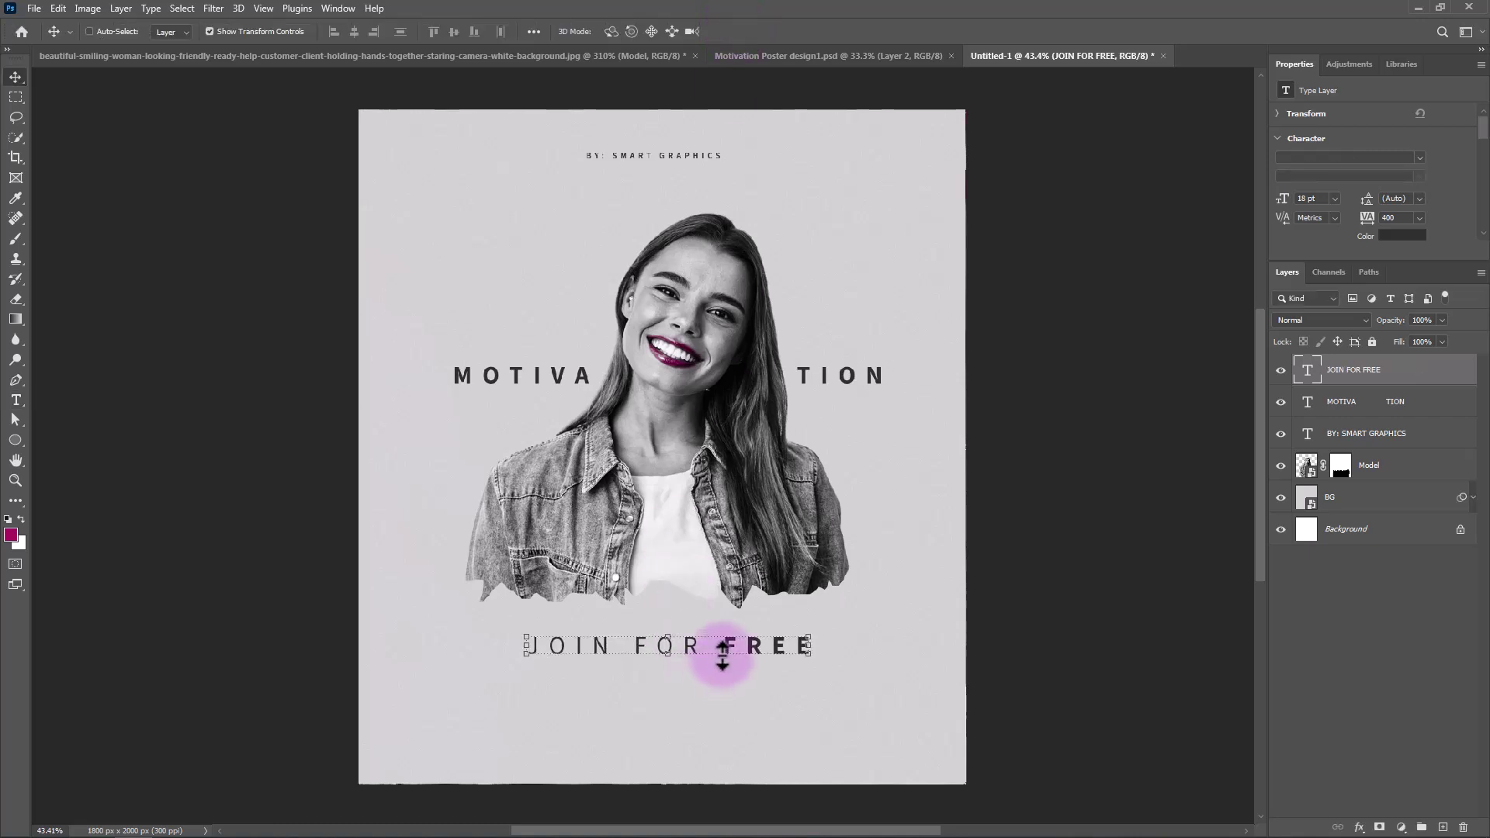
Copy JOIN FOR FREE directly beneath itself, change the copy to 10TH.MARCH, and set it all to Bold
left_click_drag(723, 651, 725, 693)
double_click(727, 693)
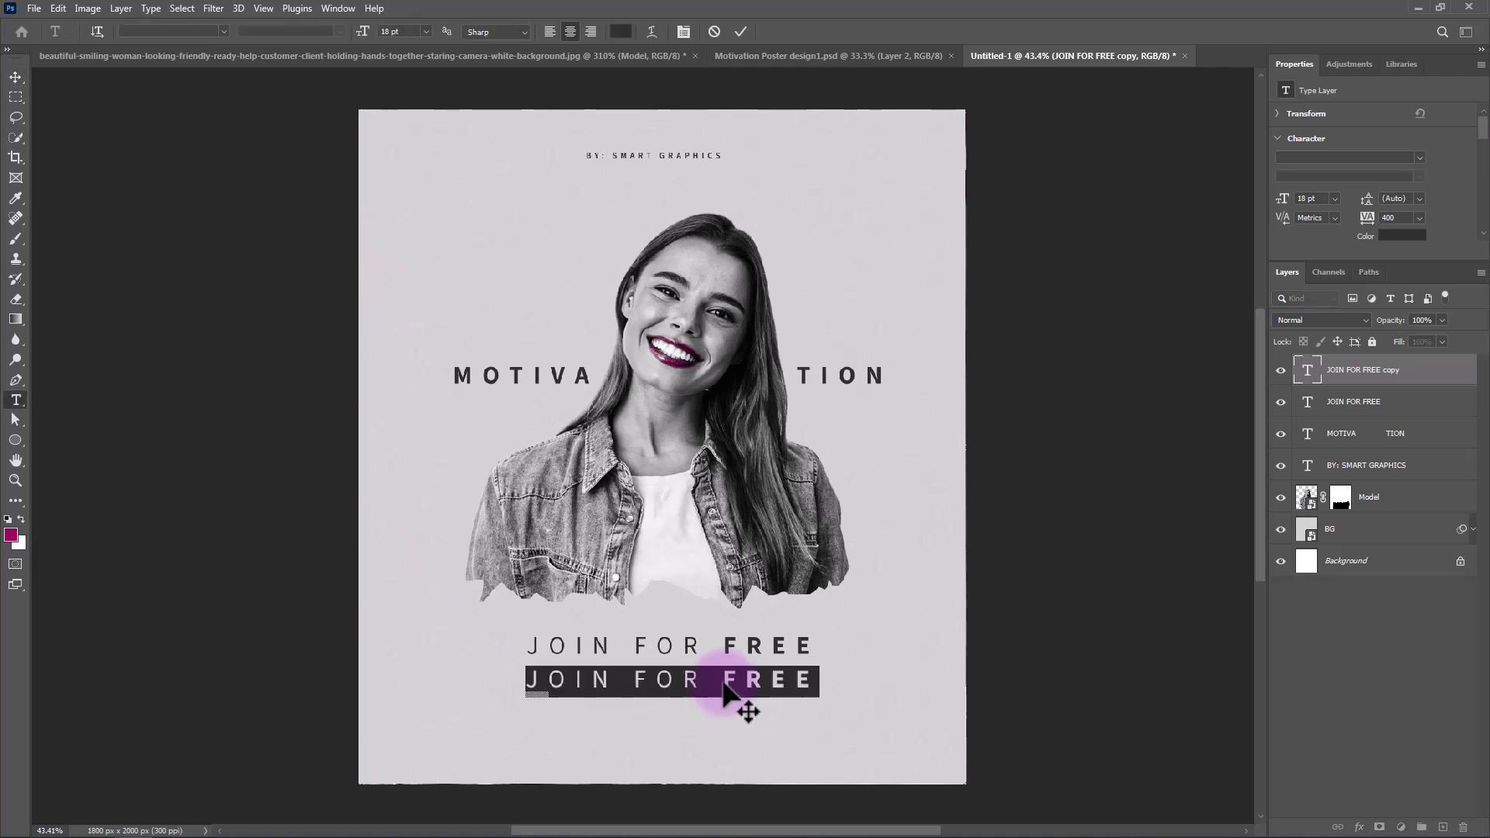
type("10TH")
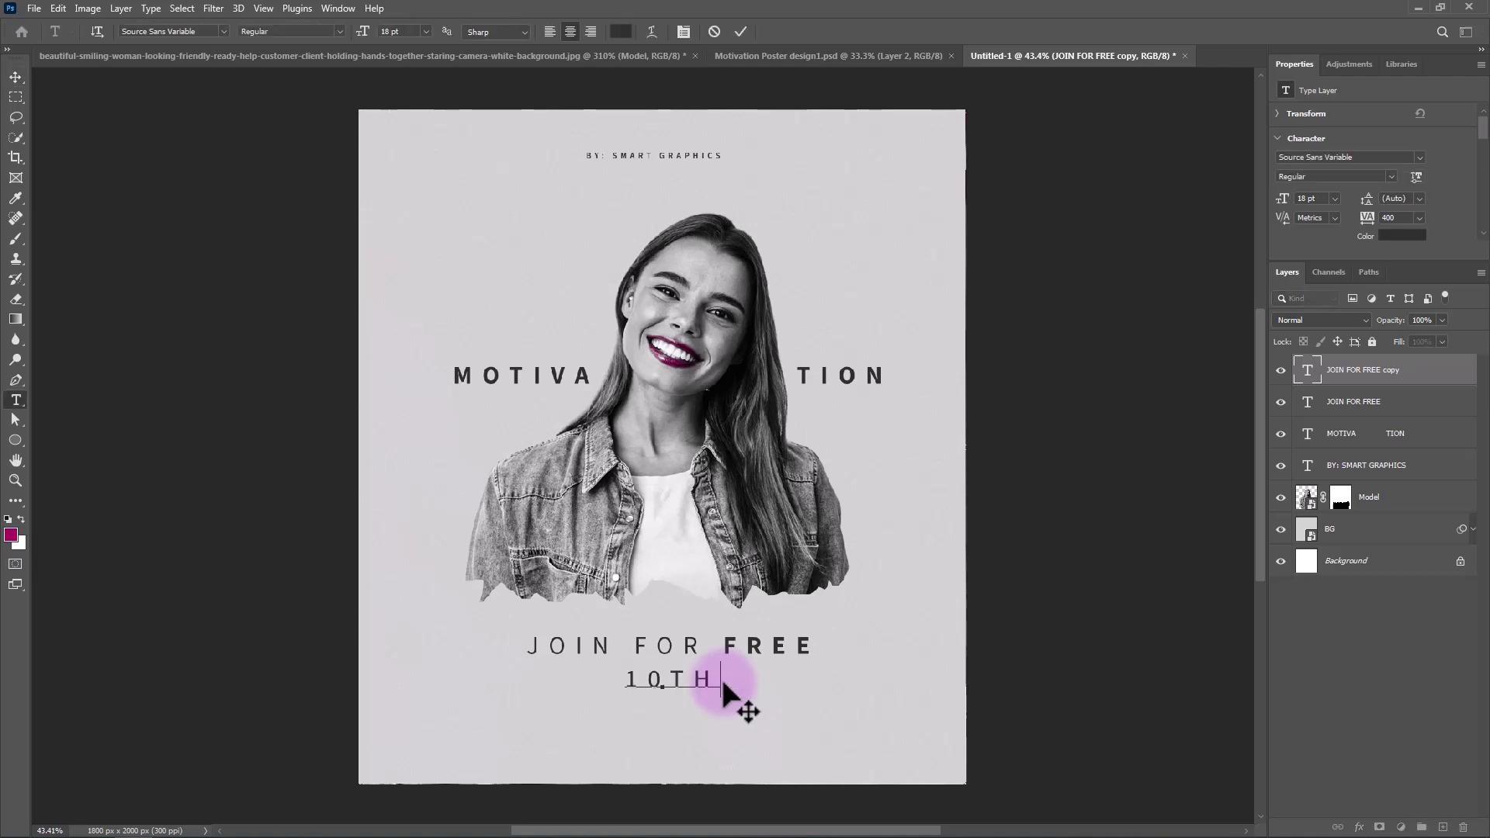
type(".MARCH")
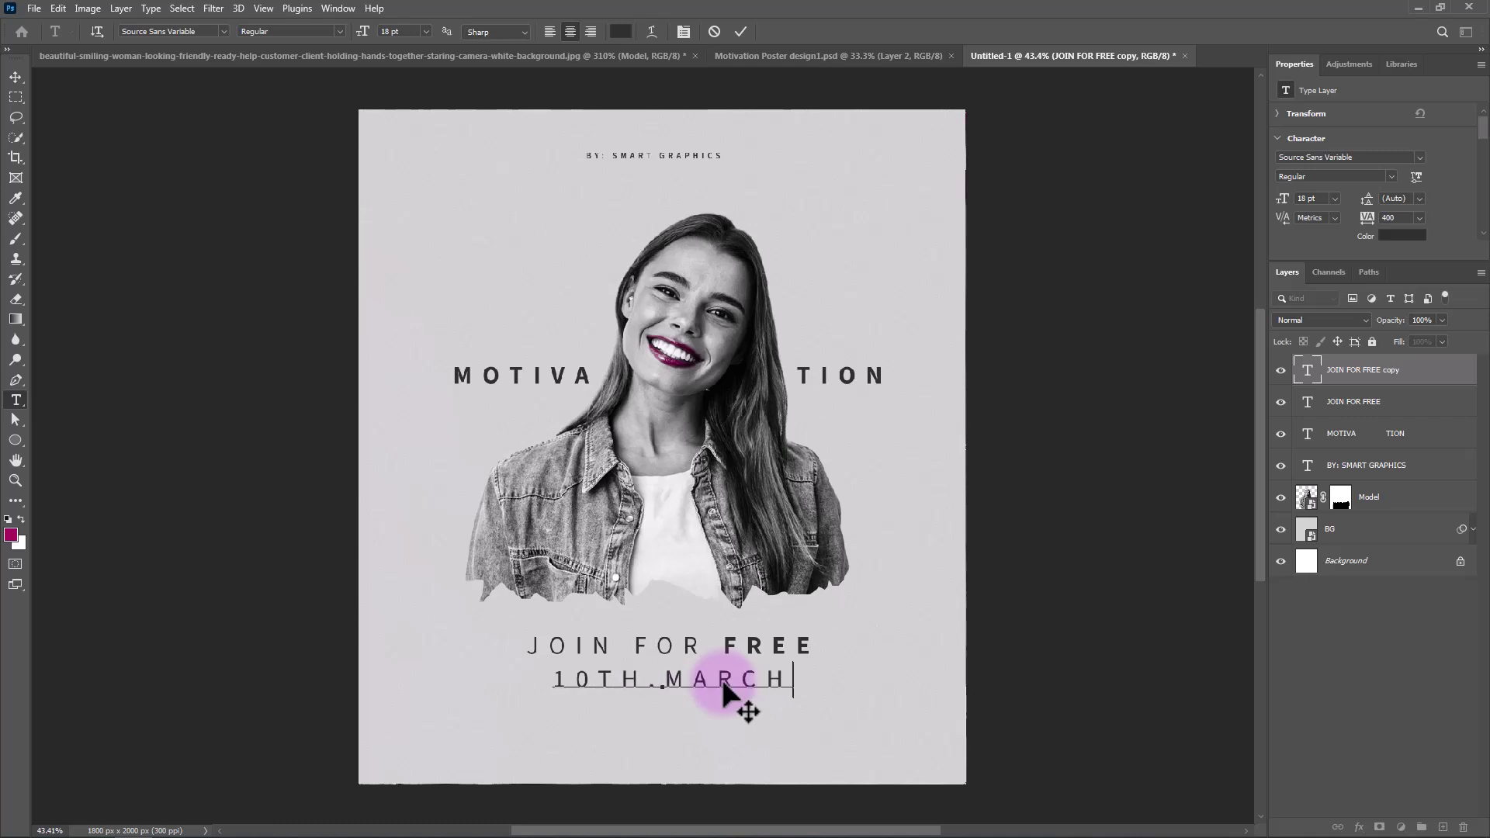
key("ctrl+a")
left_click(339, 31)
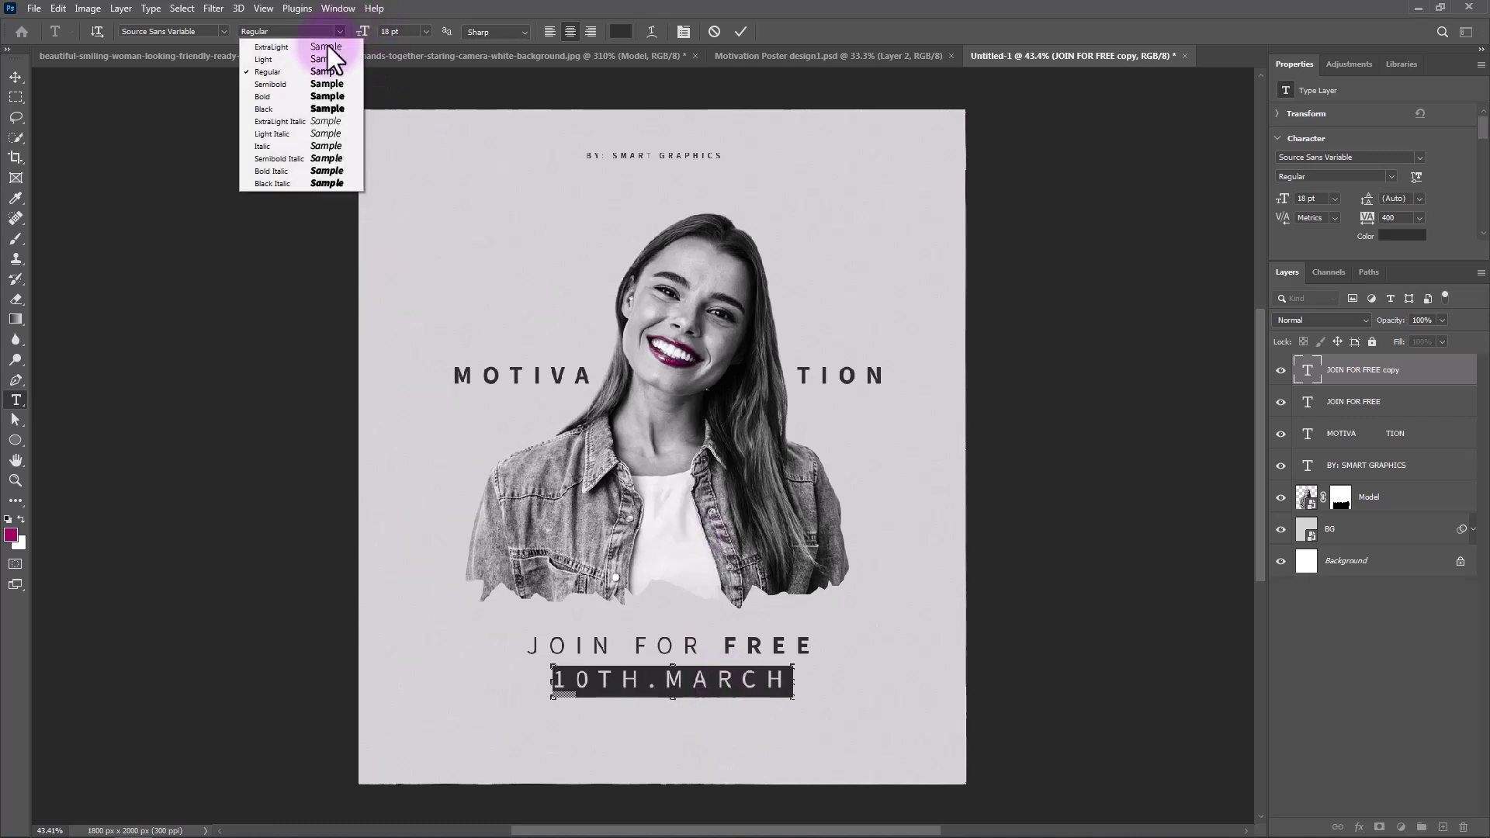
left_click(281, 96)
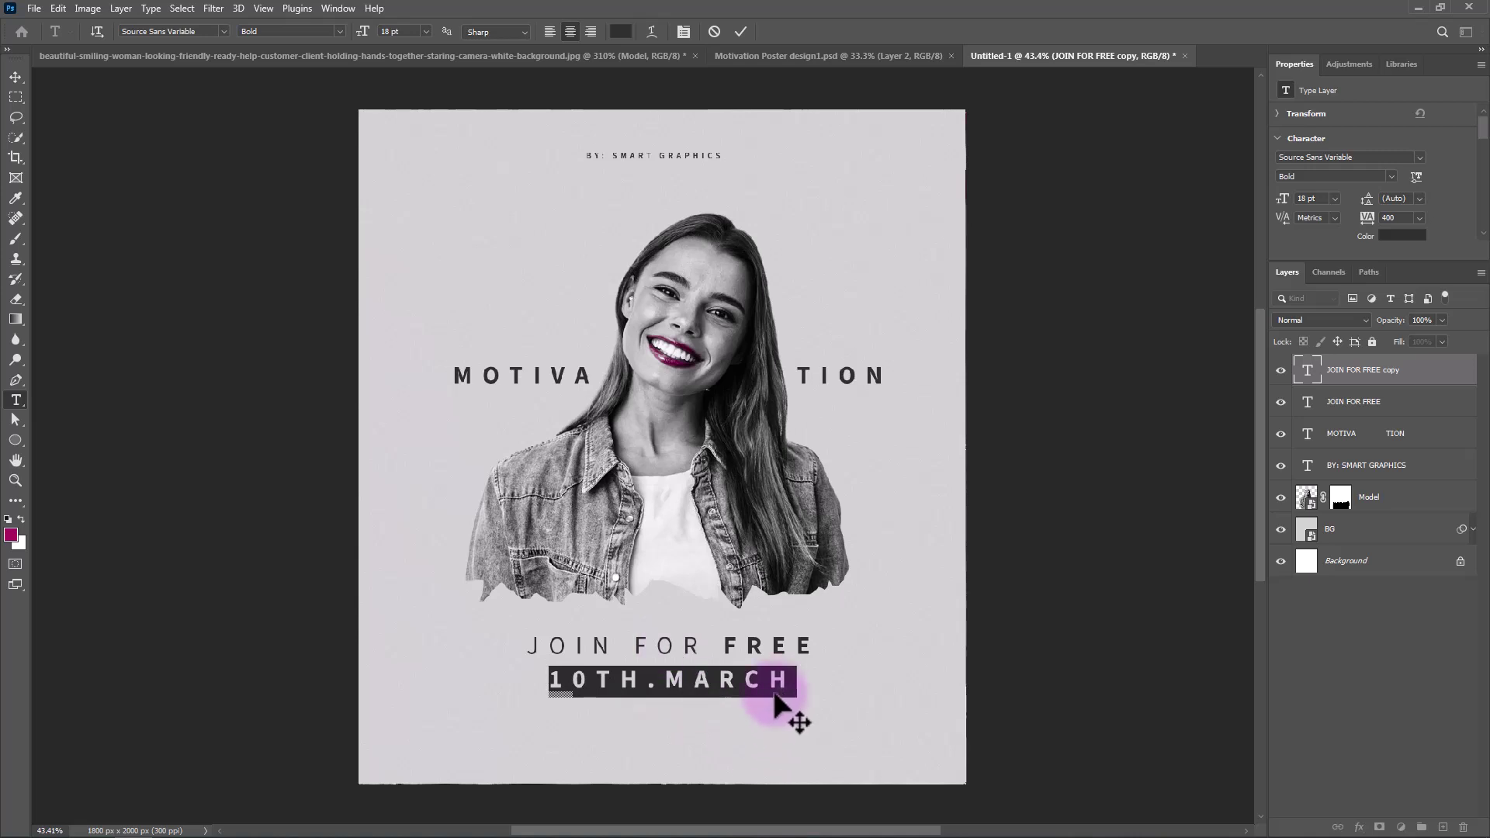
Set the tracking of the whole 10TH.MARCH text to 0
left_click_drag(665, 680, 799, 679)
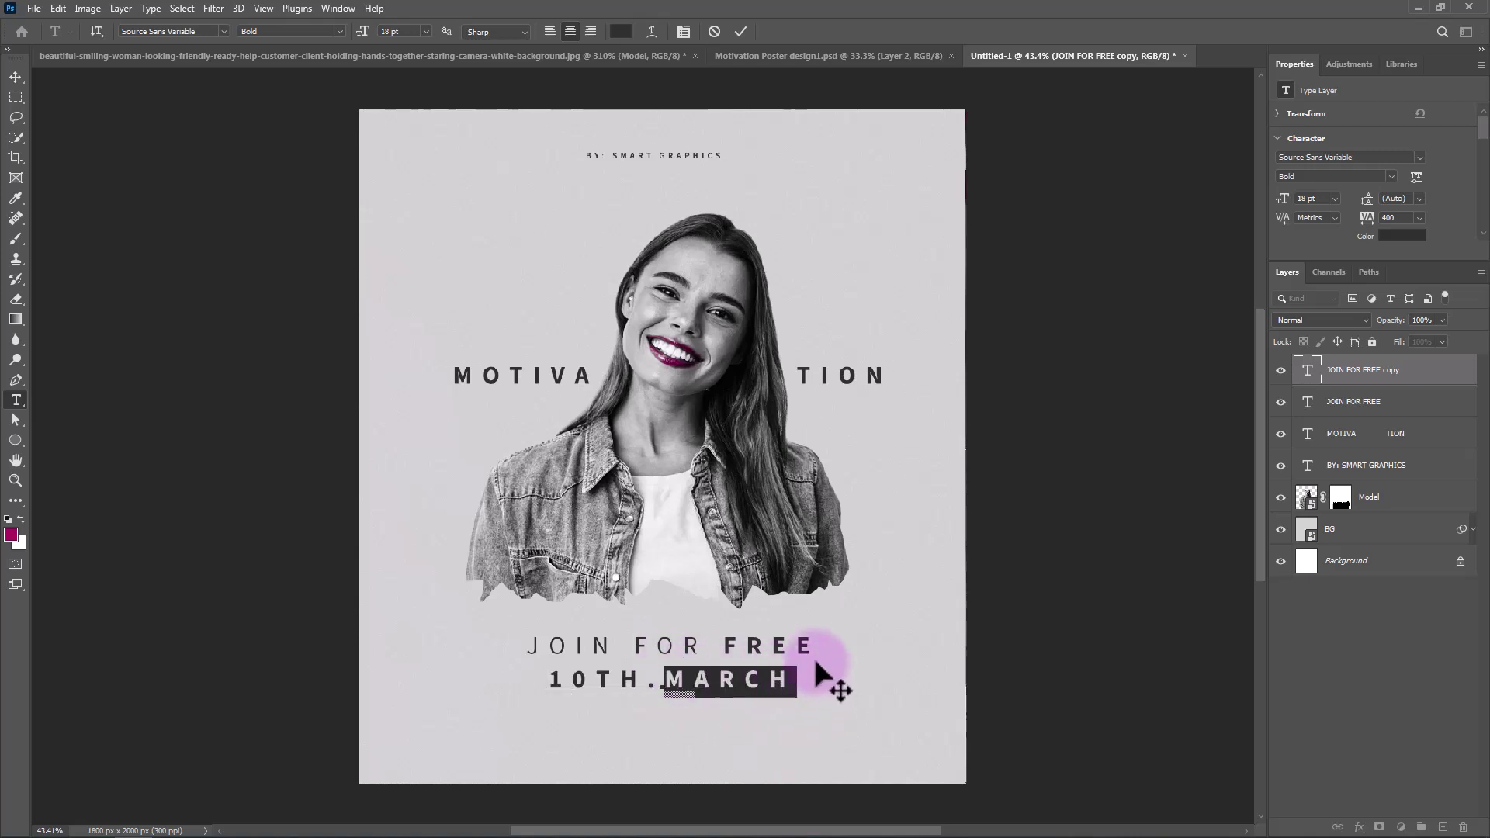
left_click(784, 688)
key("ctrl+a")
left_click(1419, 218)
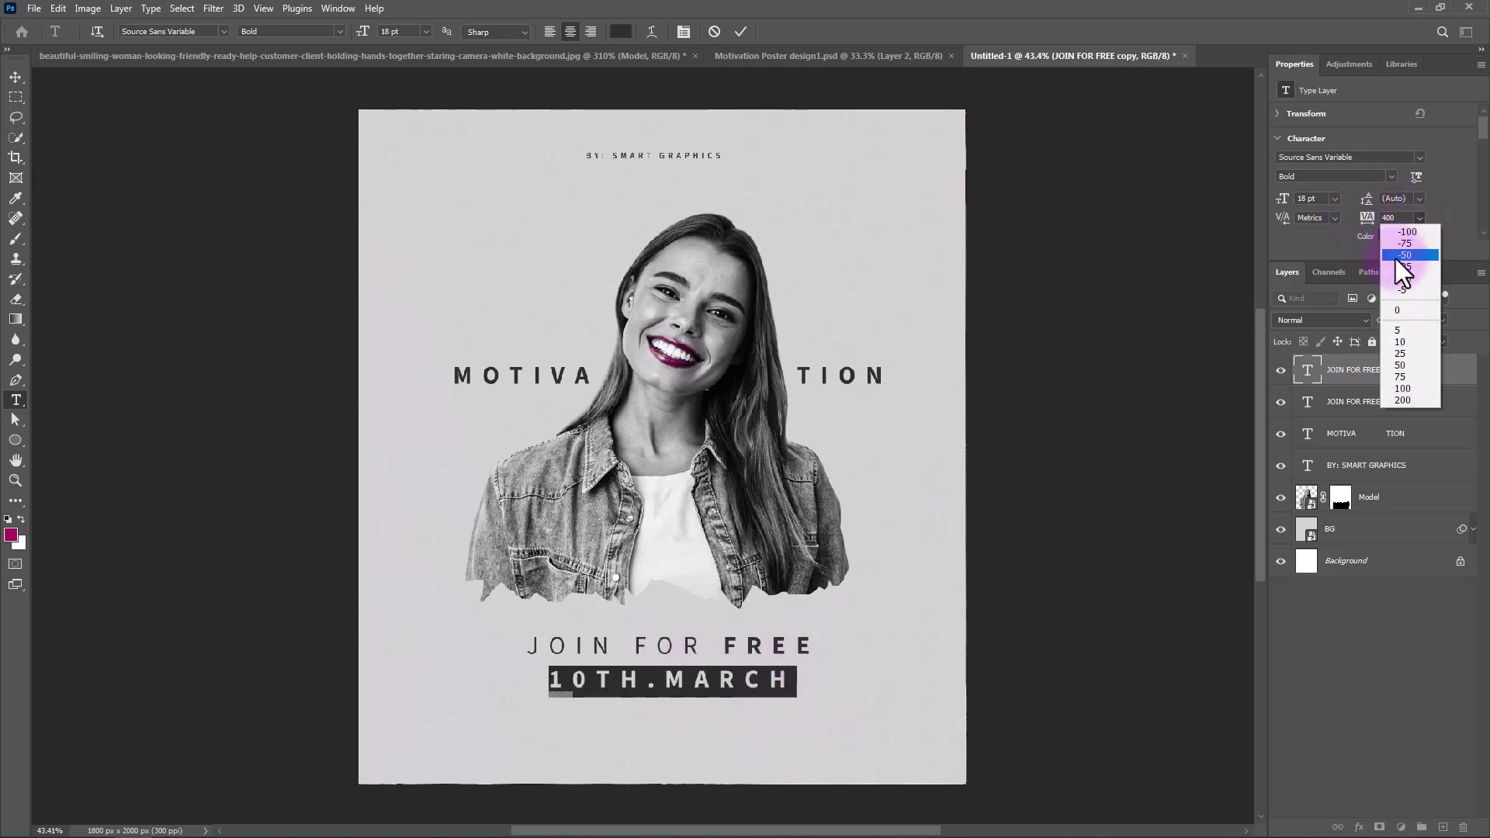
left_click(1387, 314)
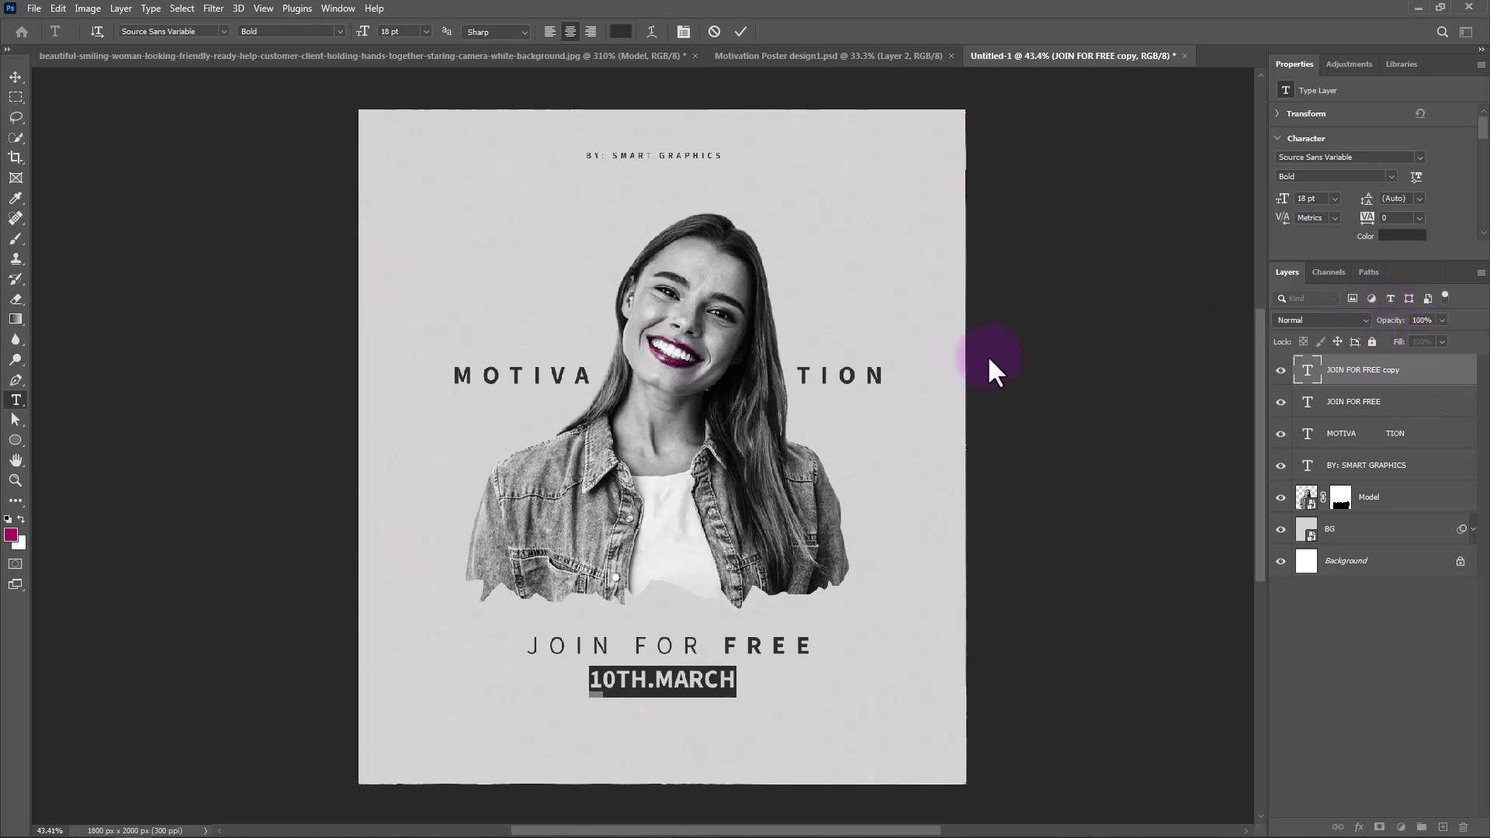
Colour the word MARCH with the magenta foreground colour, RGB 171, 0, 89
left_click(697, 680)
left_click_drag(658, 680, 734, 679)
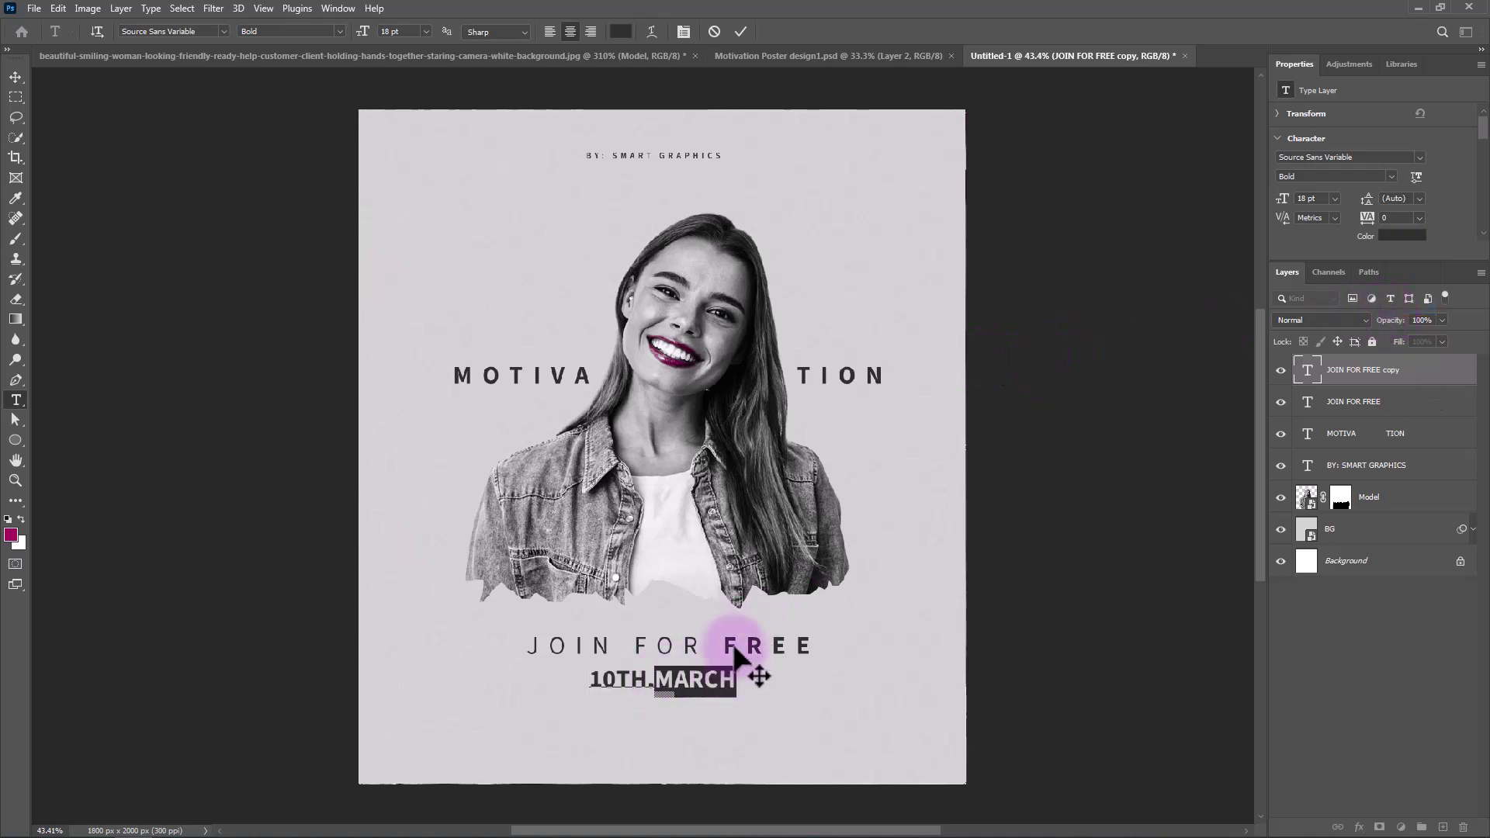
left_click(620, 32)
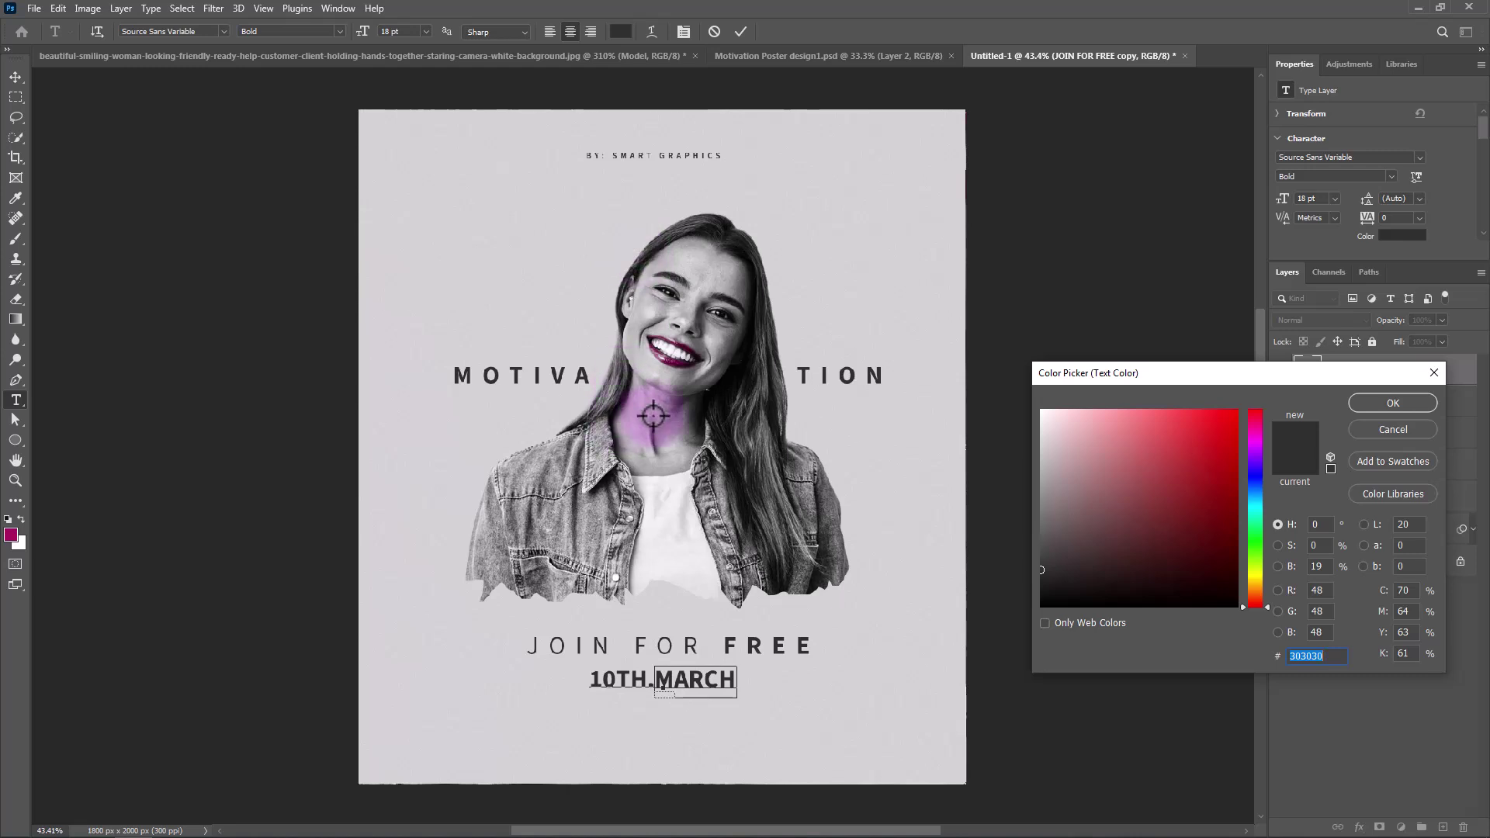
left_click(11, 534)
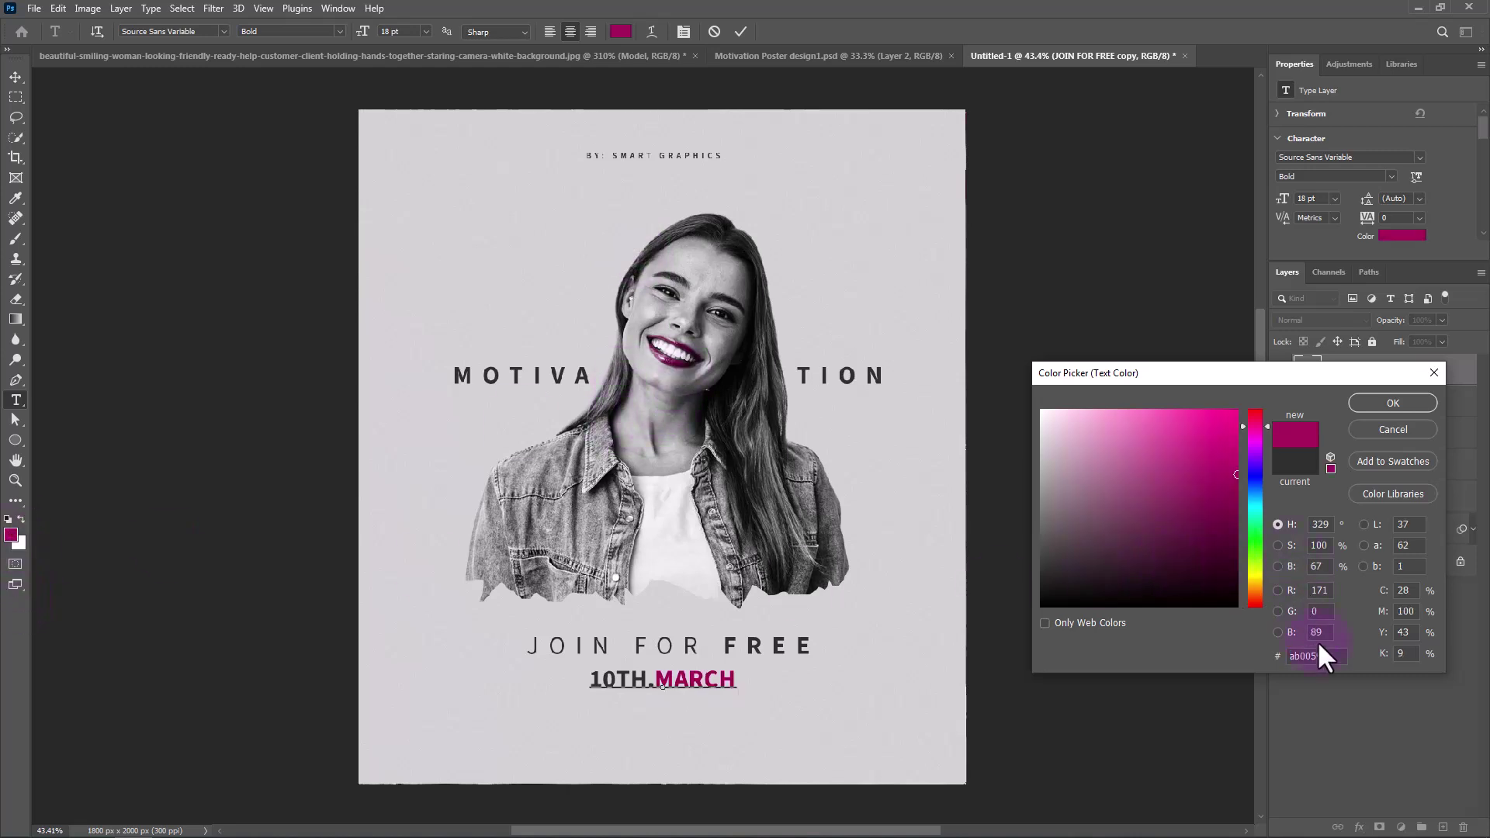
left_click(1411, 405)
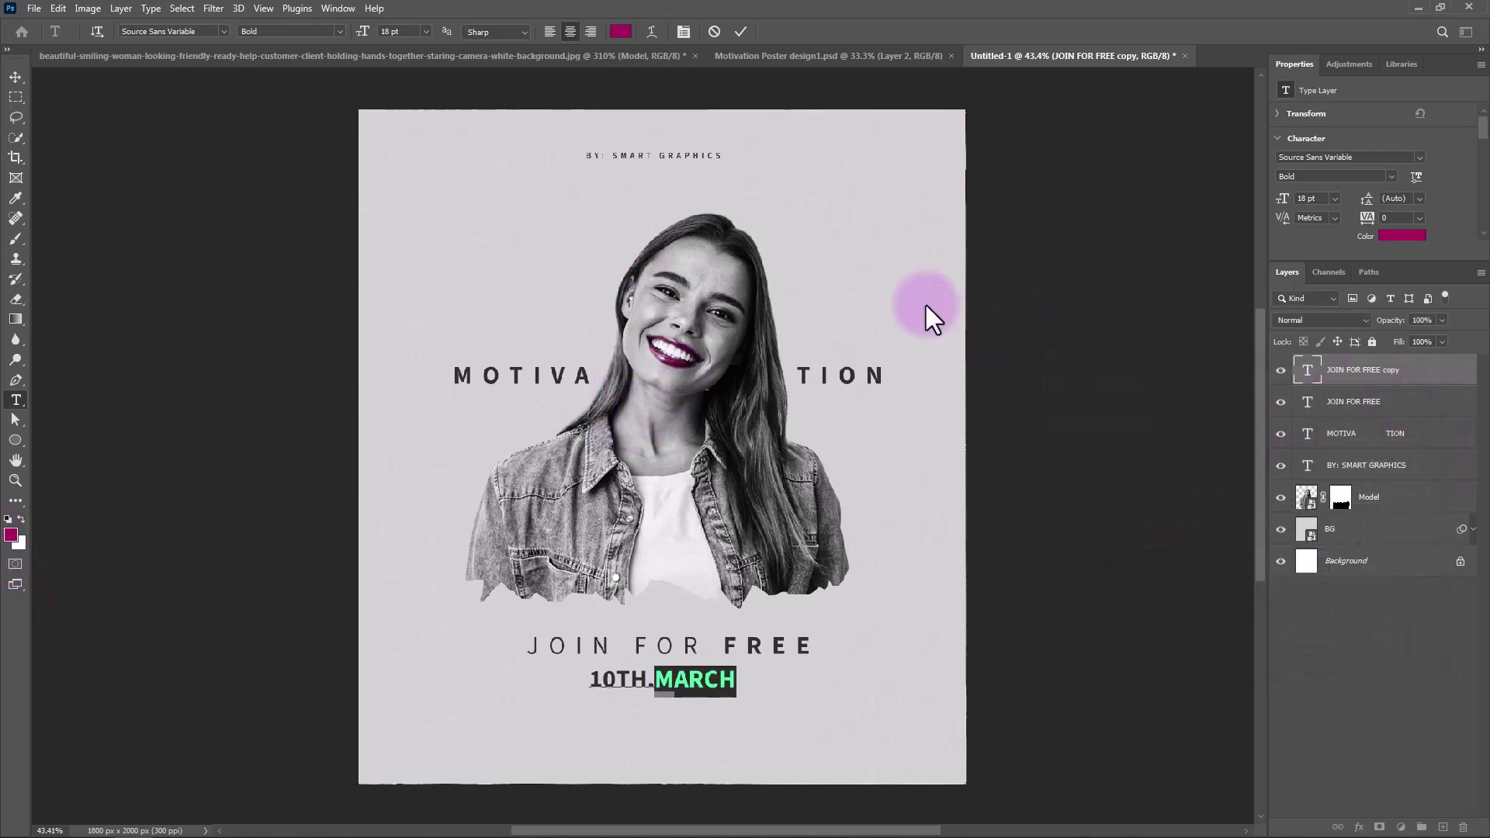
left_click(741, 32)
key("ctrl+Return")
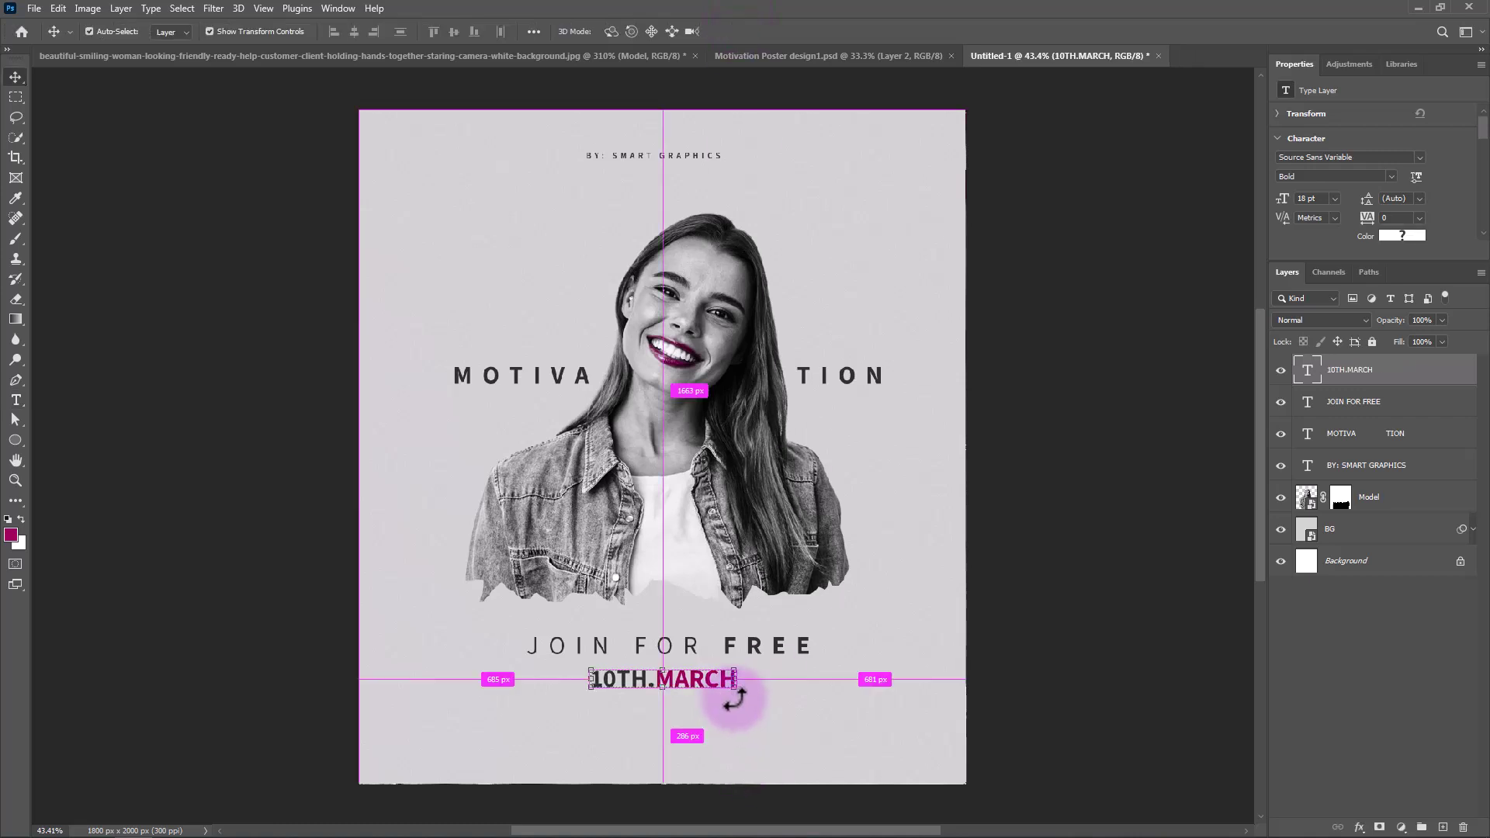
Scale the 10TH.MARCH text up to about 35.2 pt and nudge it right to align under JOIN FOR FREE
key("ctrl+t")
mouse_move(737, 700)
left_mouse_down()
mouse_move(806, 711)
mouse_move(743, 691)
left_mouse_up()
key("Return")
key("v")
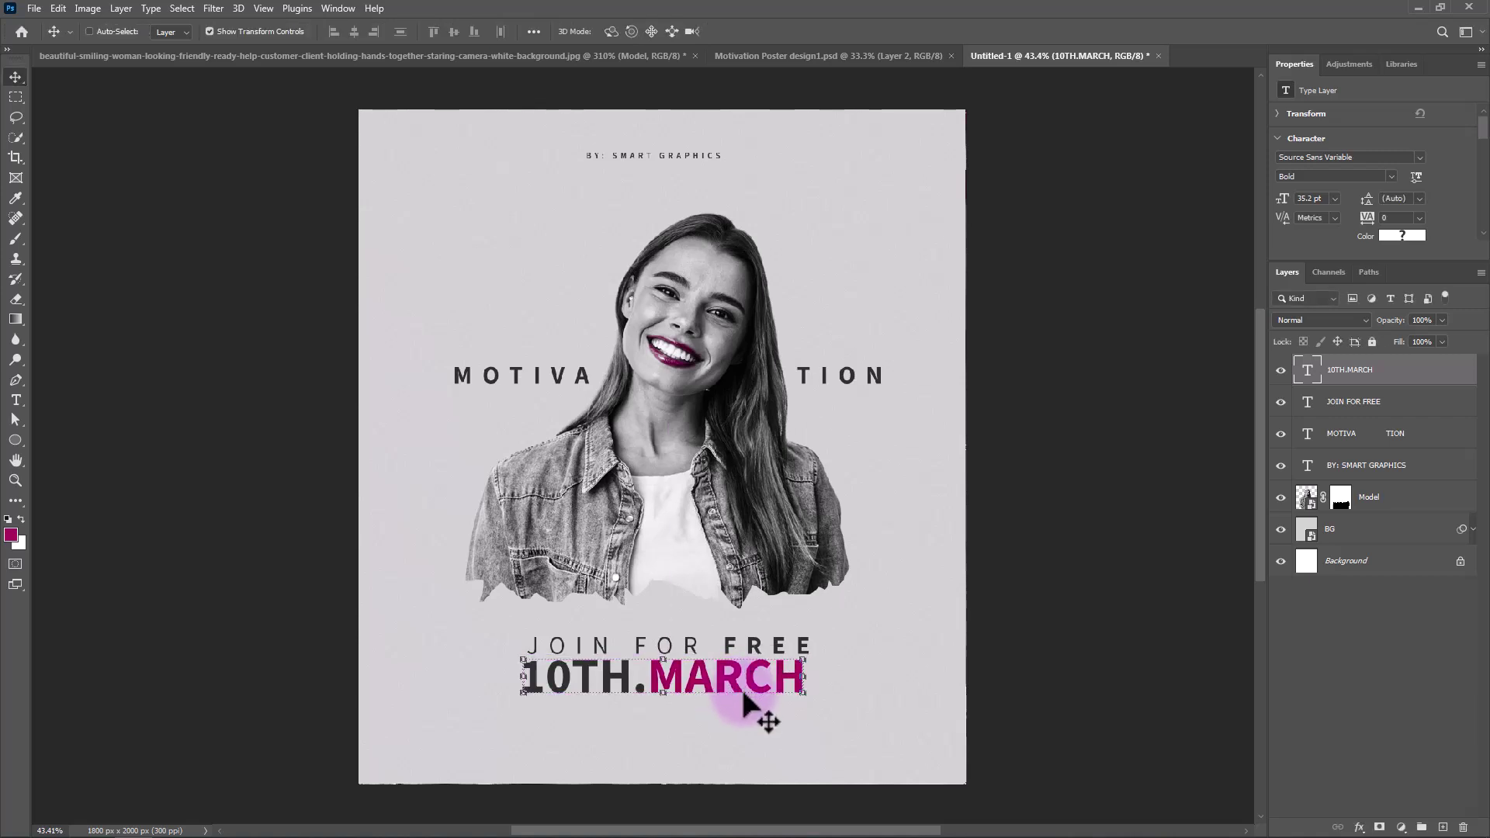
key("Right")
key("Right")
key("Right")
key("Right")
key("Right")
key("Right")
key("Right")
key("Right")
key("Right")
key("Right")
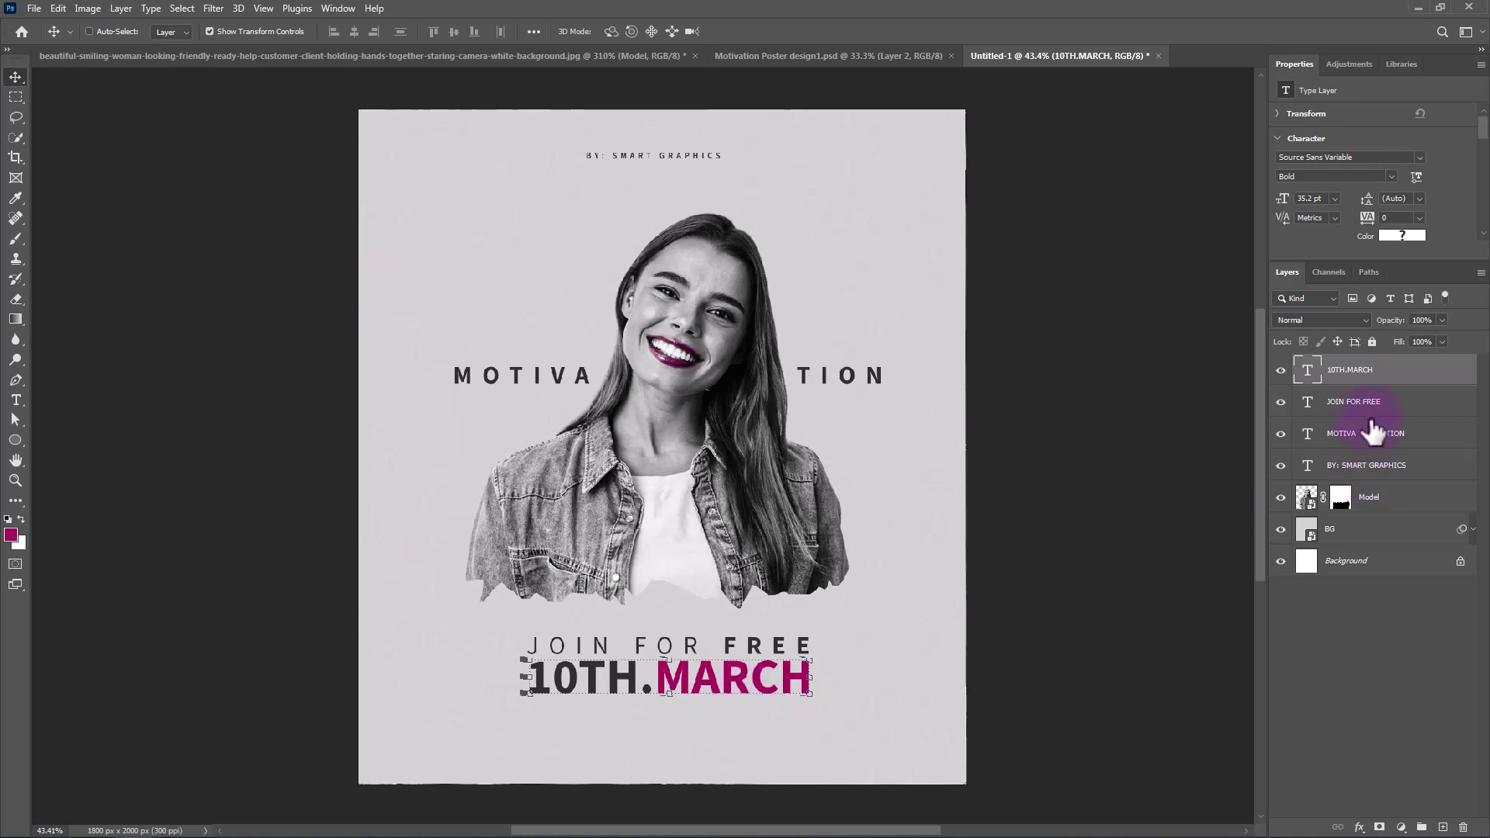
left_click(760, 646, "ctrl")
left_click_drag(765, 648, 758, 750)
key("ctrl+z")
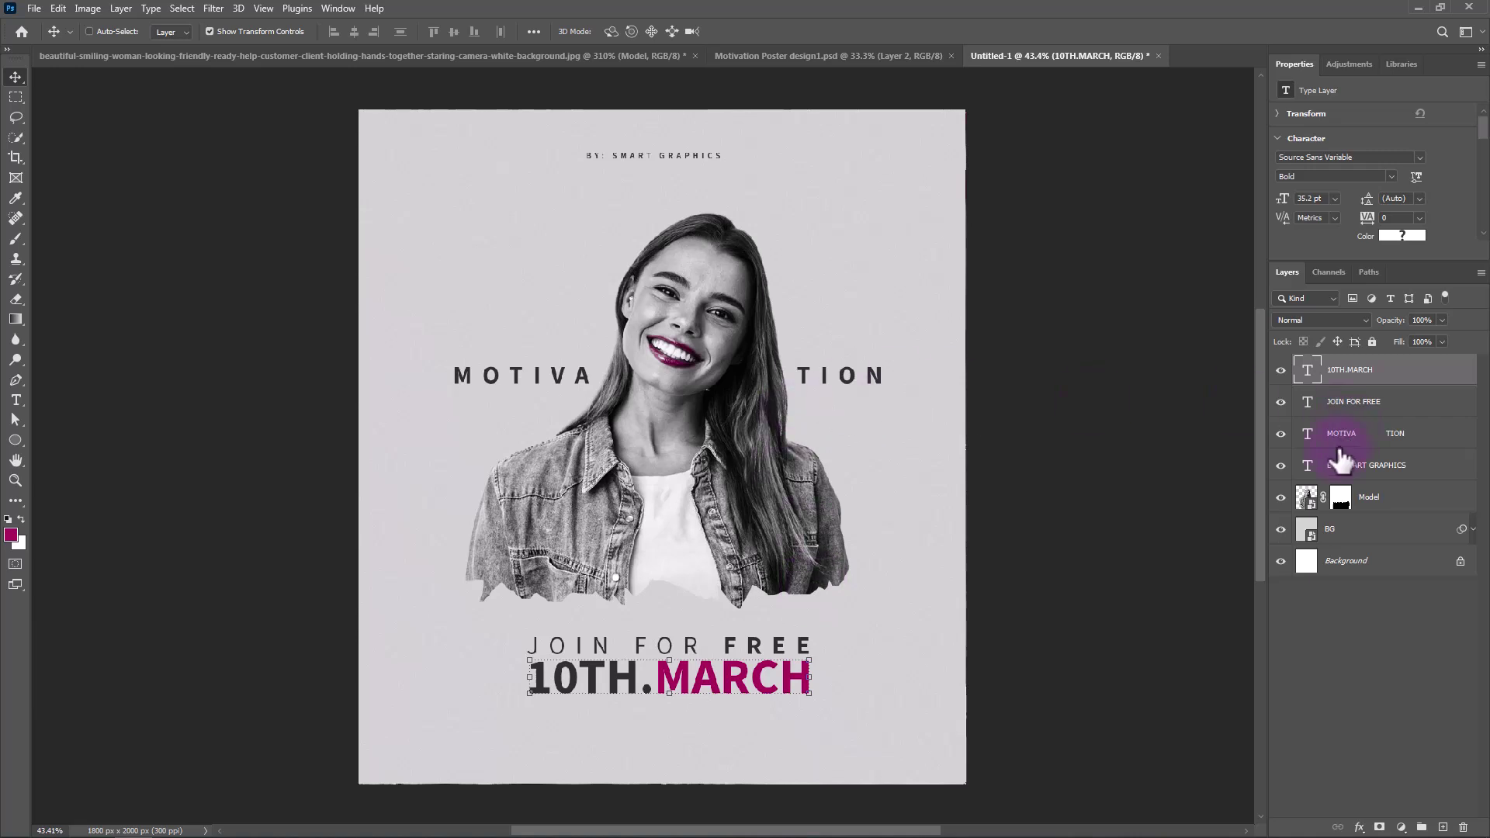
Copy BY: SMART GRAPHICS to the poster's bottom centre, set tracking to 0, and change it to WE ARE WAITING FOR YOU: OUR LOCATION IS HERE
left_click_drag(703, 174, 663, 743)
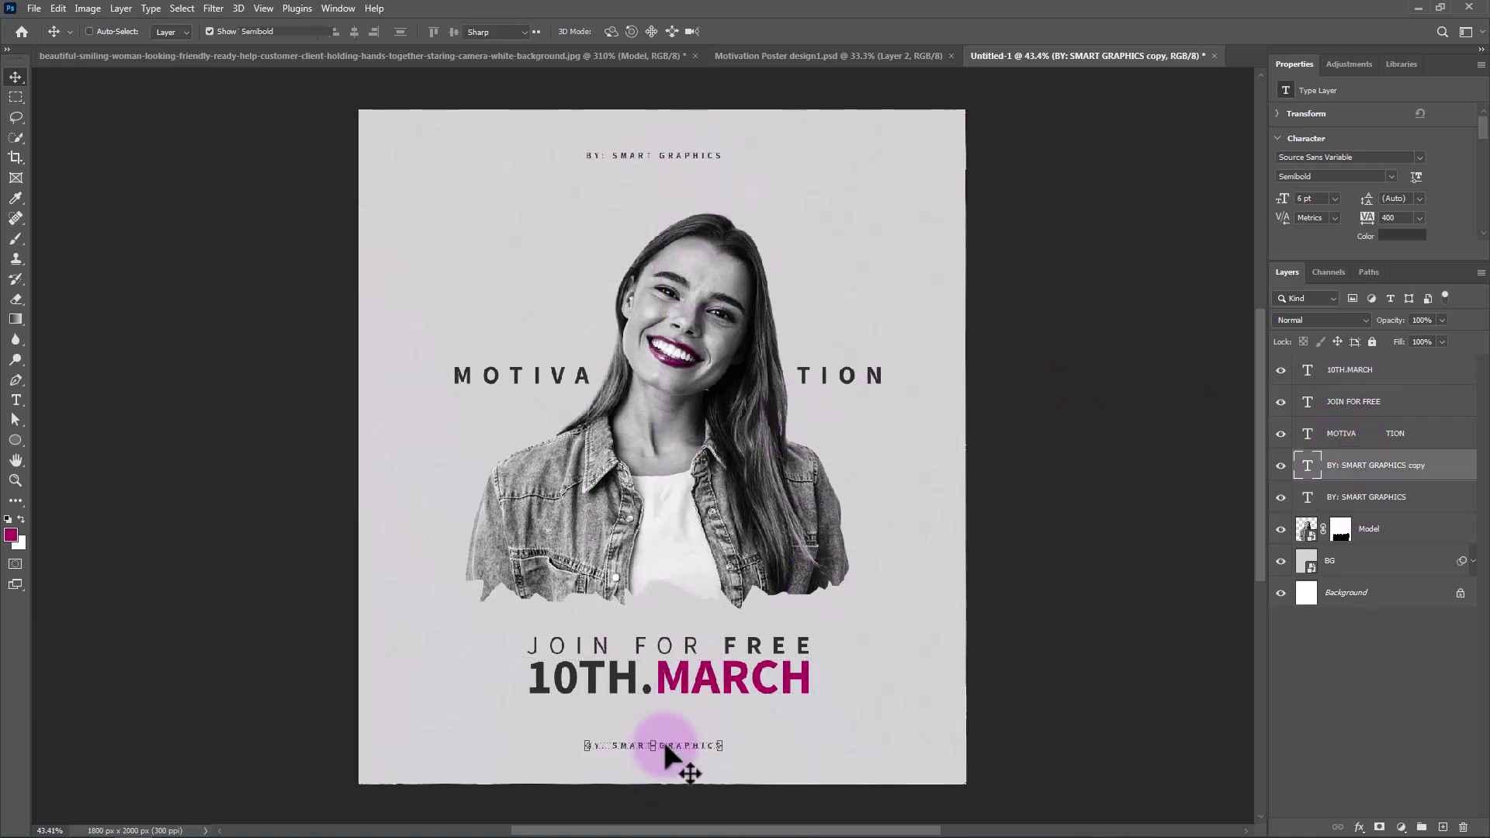
double_click(664, 743)
left_click(1423, 214)
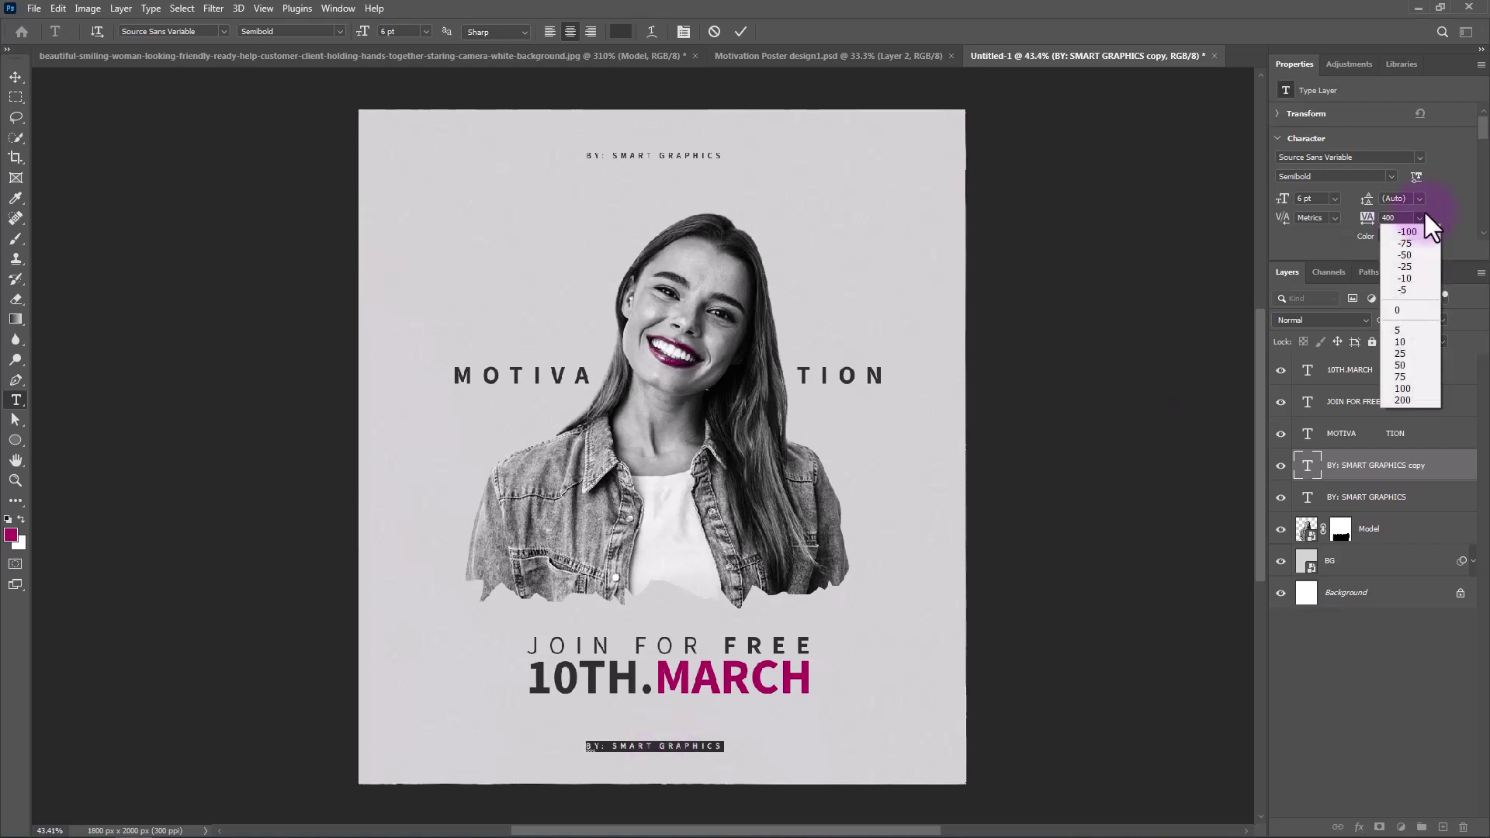
left_click(1394, 311)
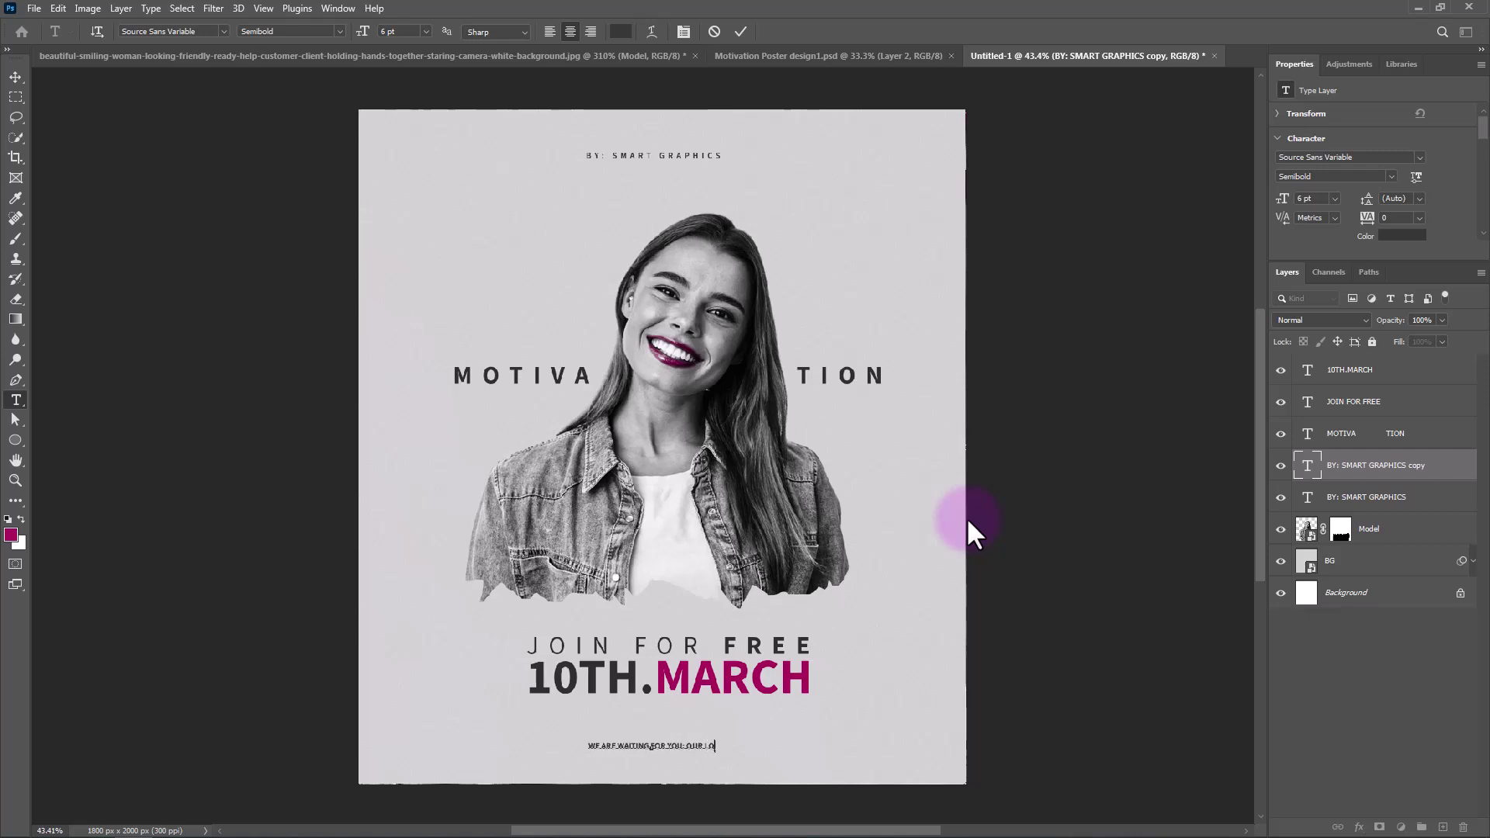
type("CATION IS HERE")
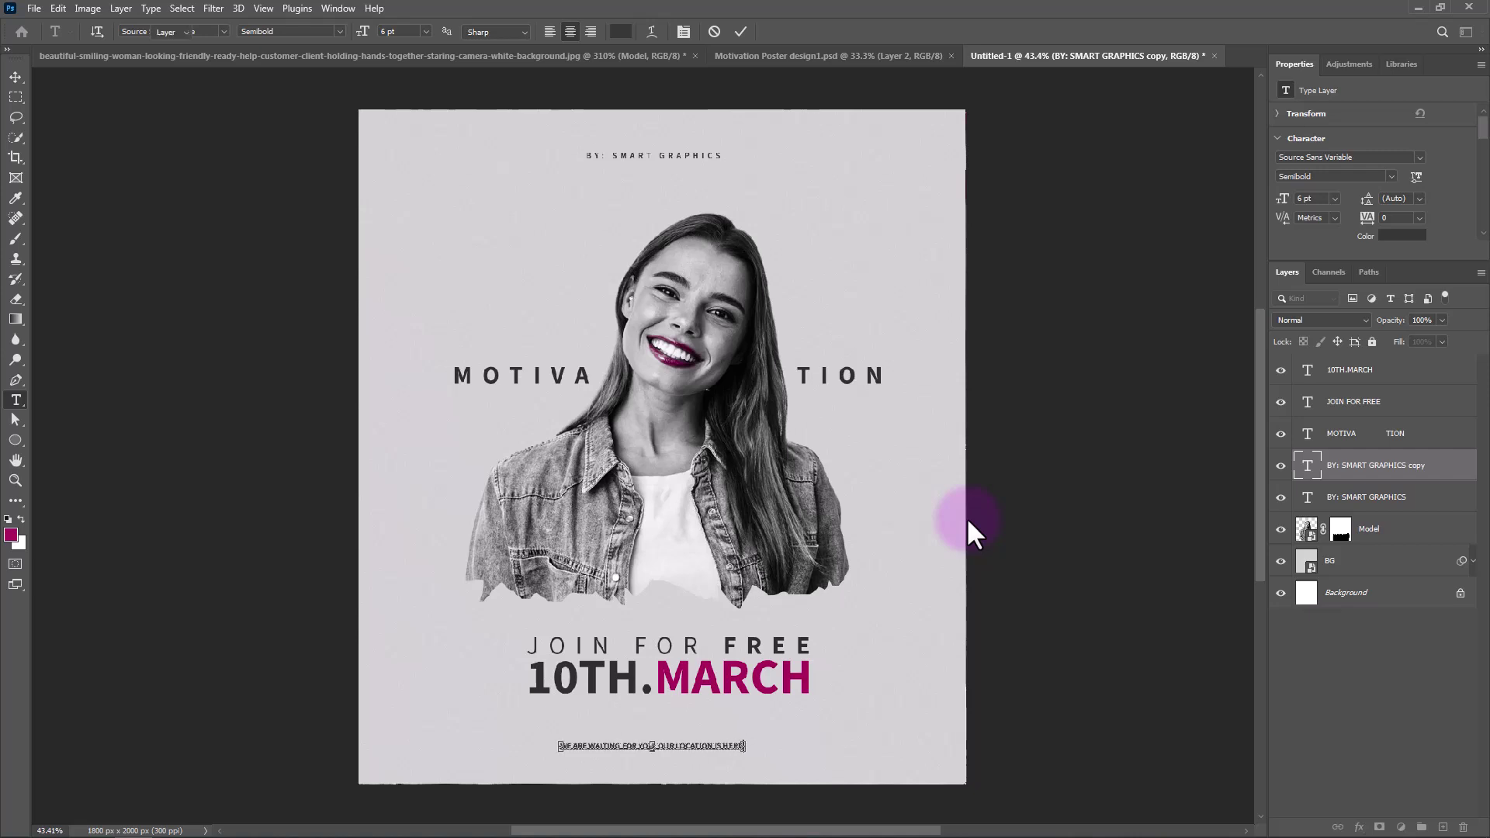
key("ctrl+Return")
key("v")
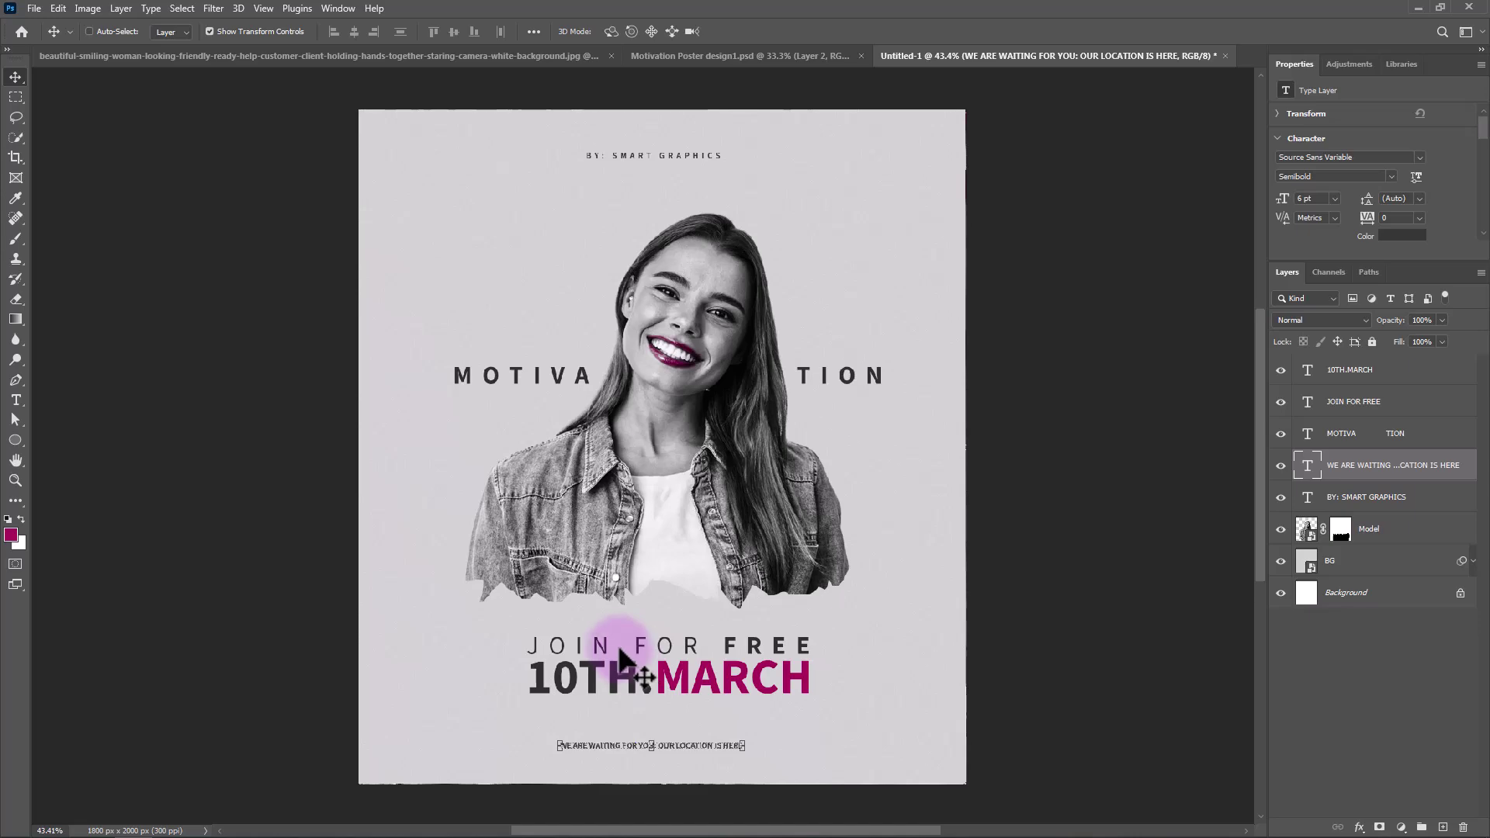
Switch to the Icons8 library, place its iOS Filled Location icon in the poster, scaled to about 7% just before the location line
key("alt+Tab")
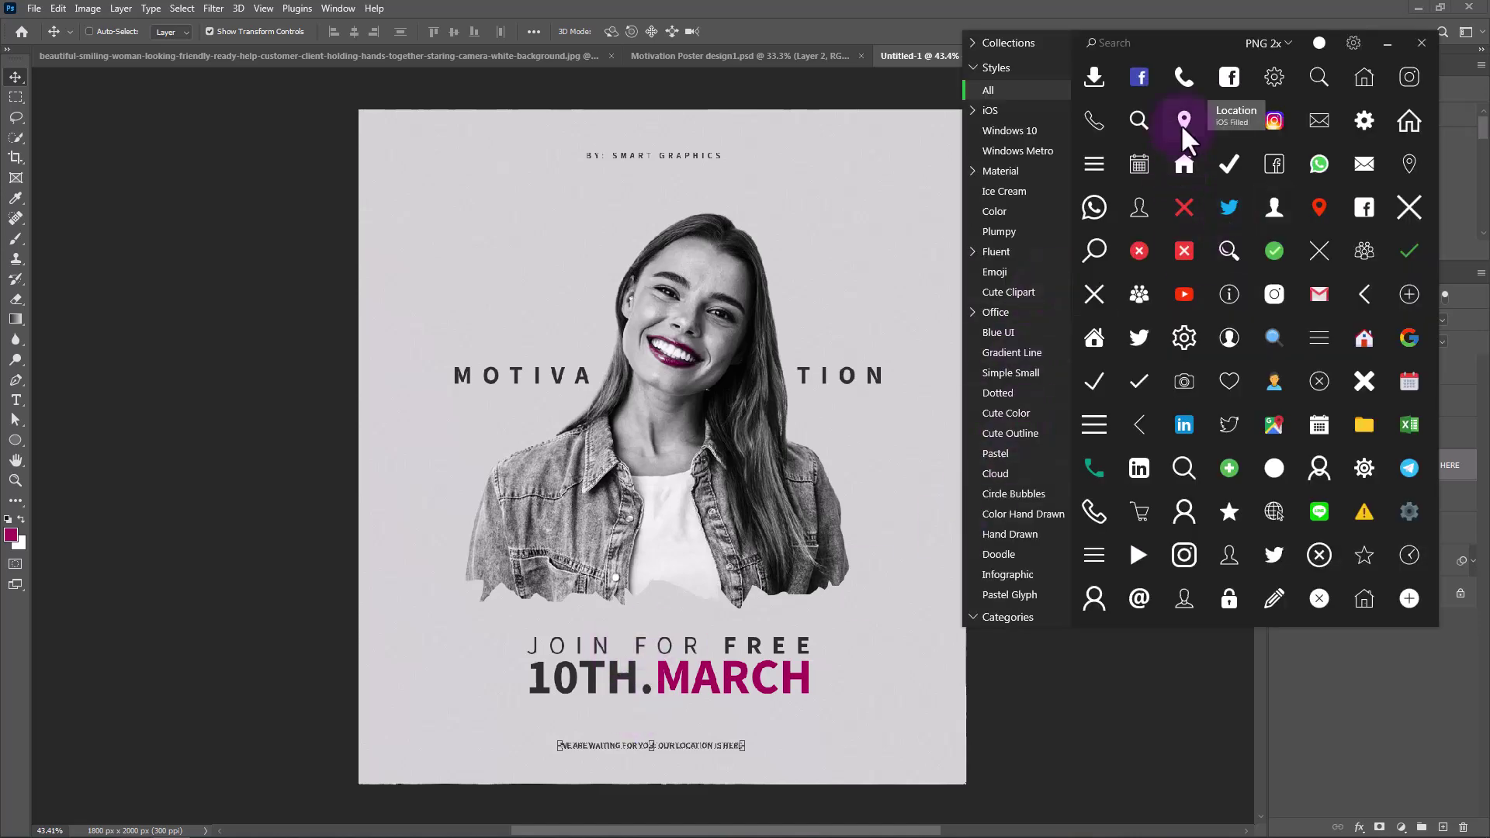
left_click_drag(1162, 159, 504, 681)
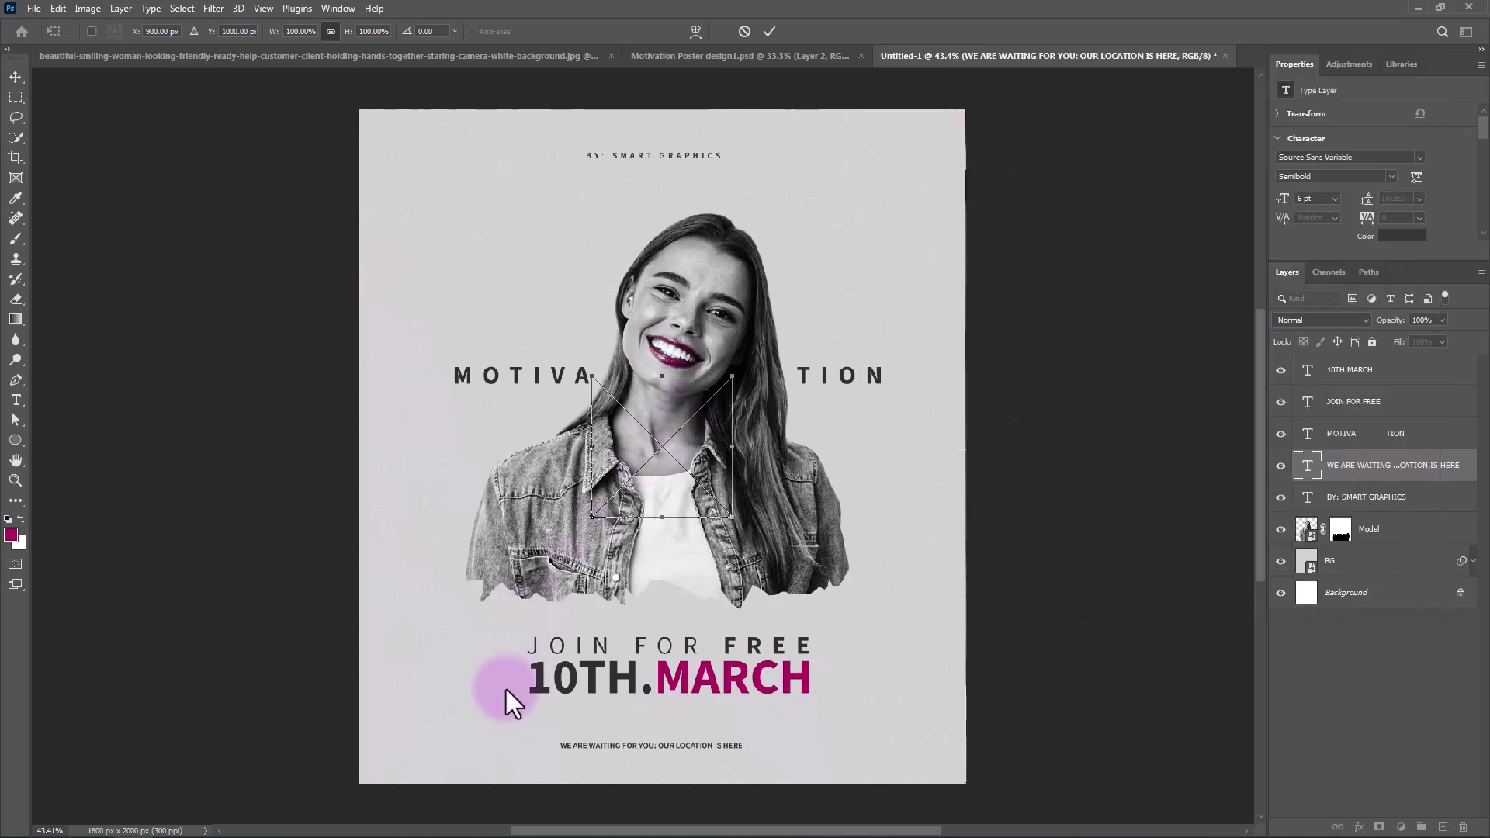
left_click_drag(690, 471, 555, 698)
left_click_drag(499, 607, 525, 743)
scroll(531, 768, "up", 2)
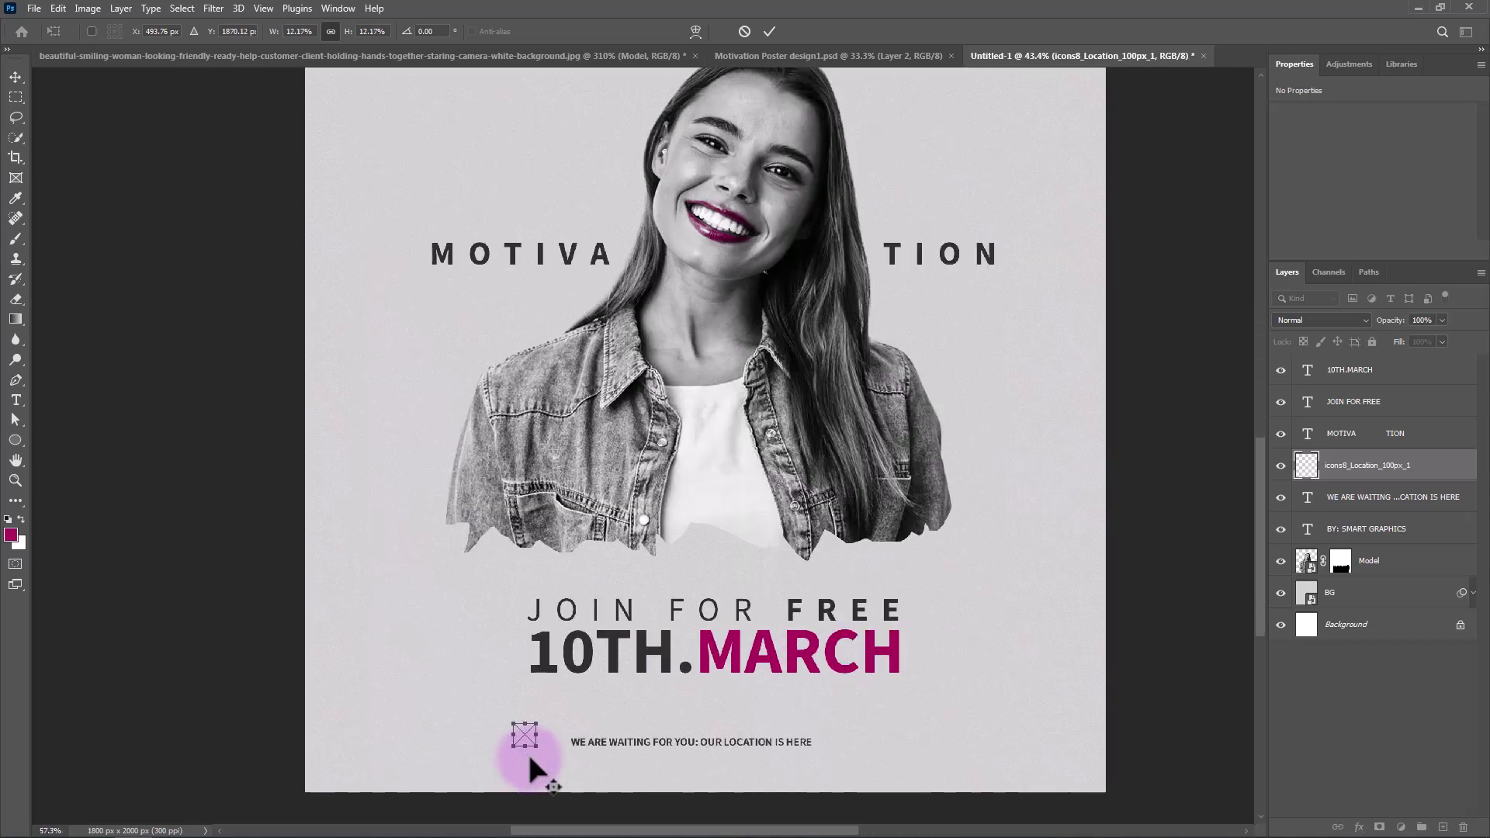
scroll(531, 765, "up", 4)
left_click_drag(535, 721, 618, 728)
left_click_drag(628, 676, 608, 697)
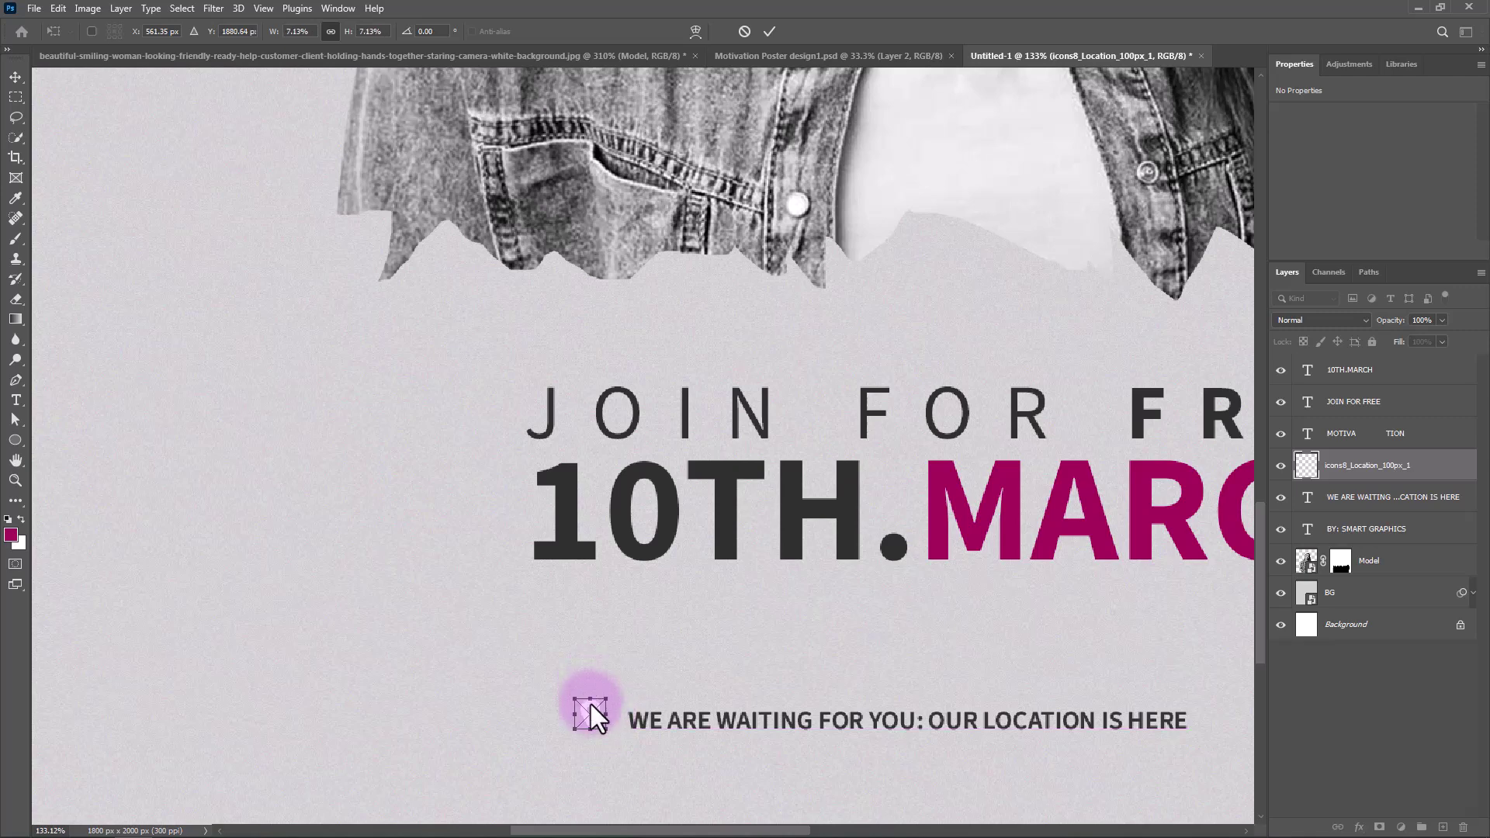
key("Return")
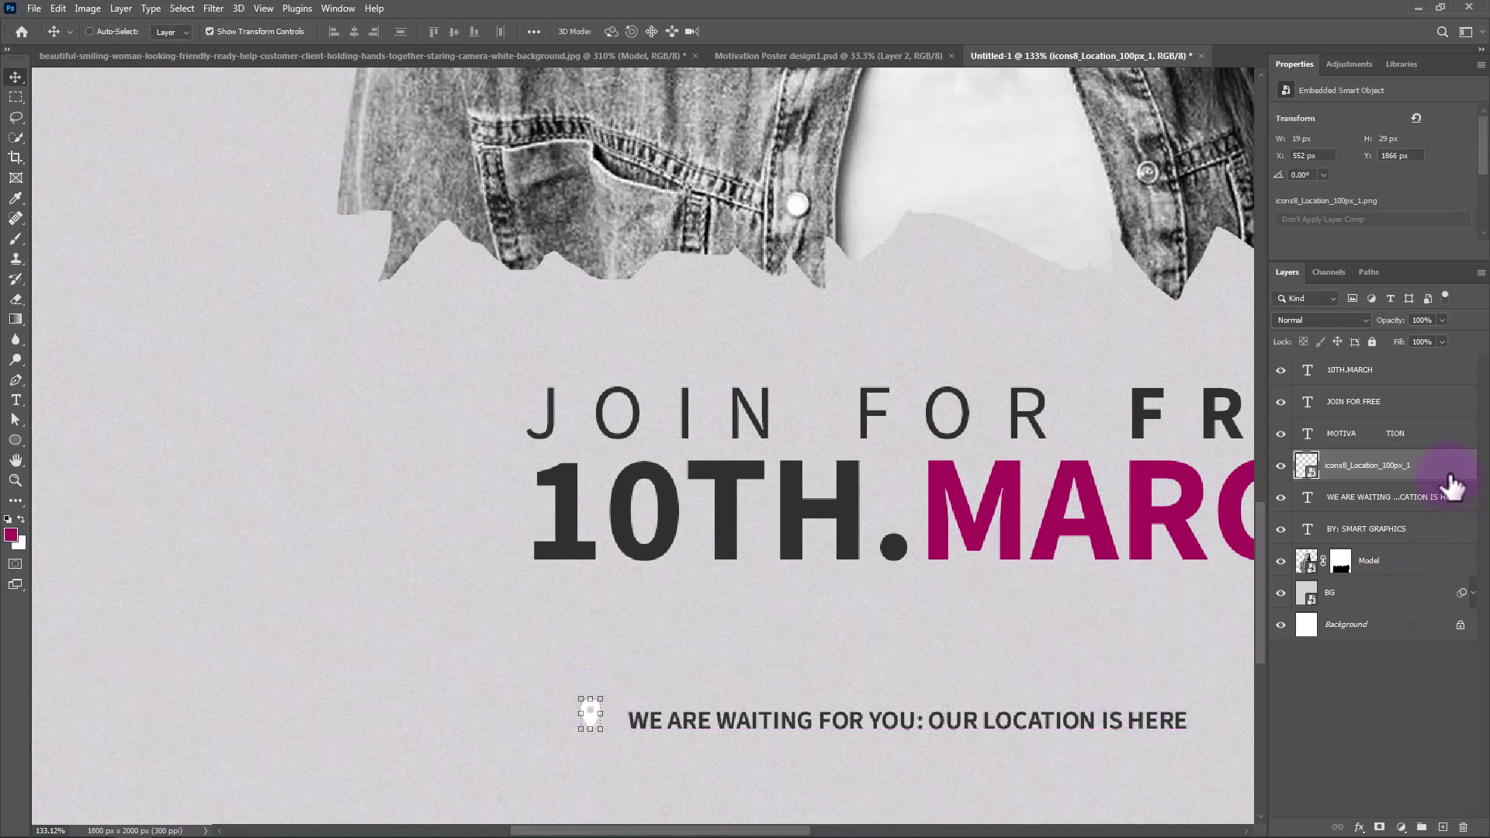
Apply a magenta Color Overlay to the location icon with Normal blend mode and 100% opacity
left_click(1359, 827)
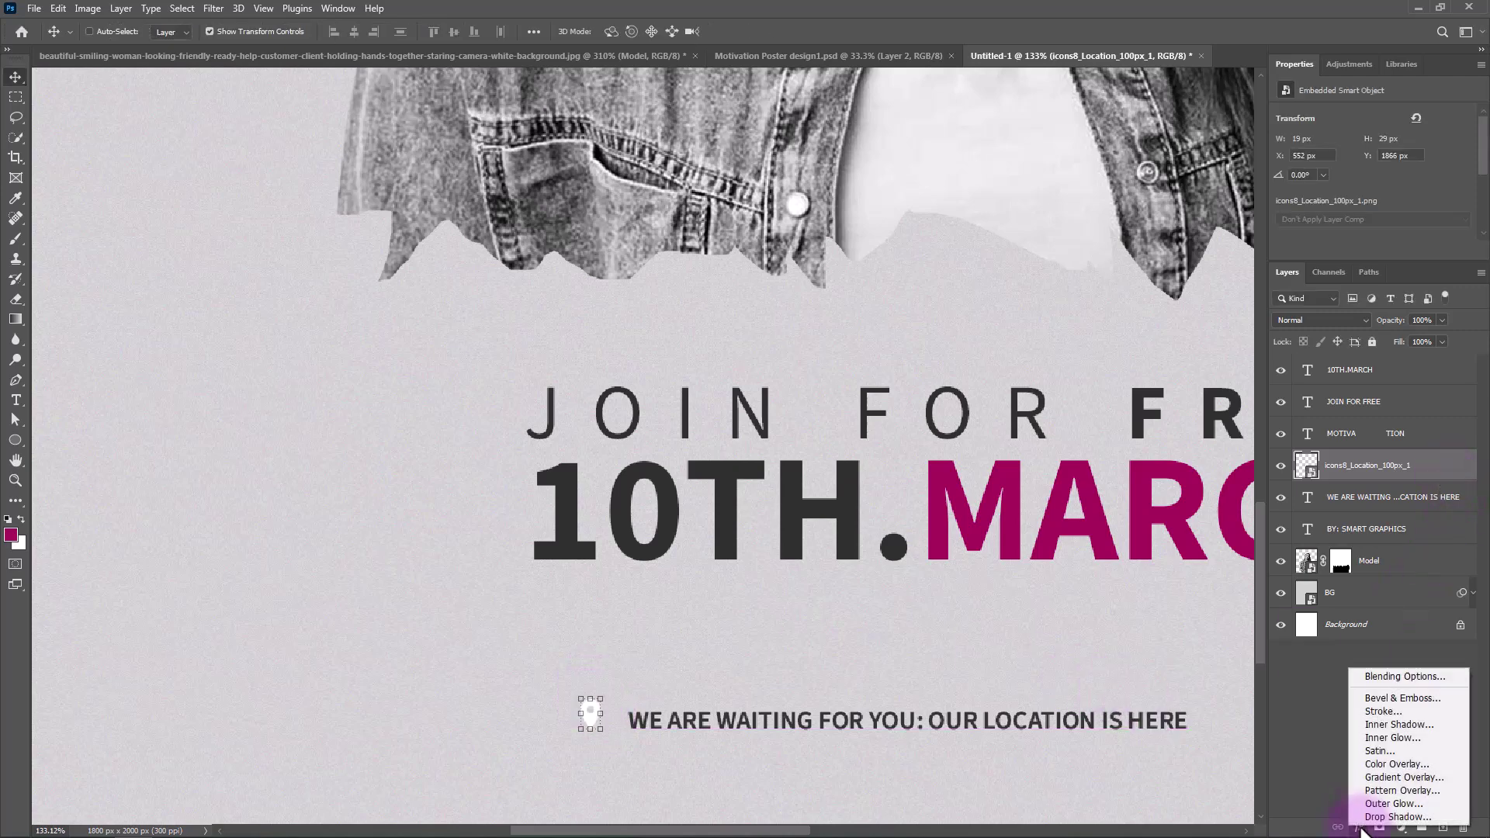
left_click(1399, 766)
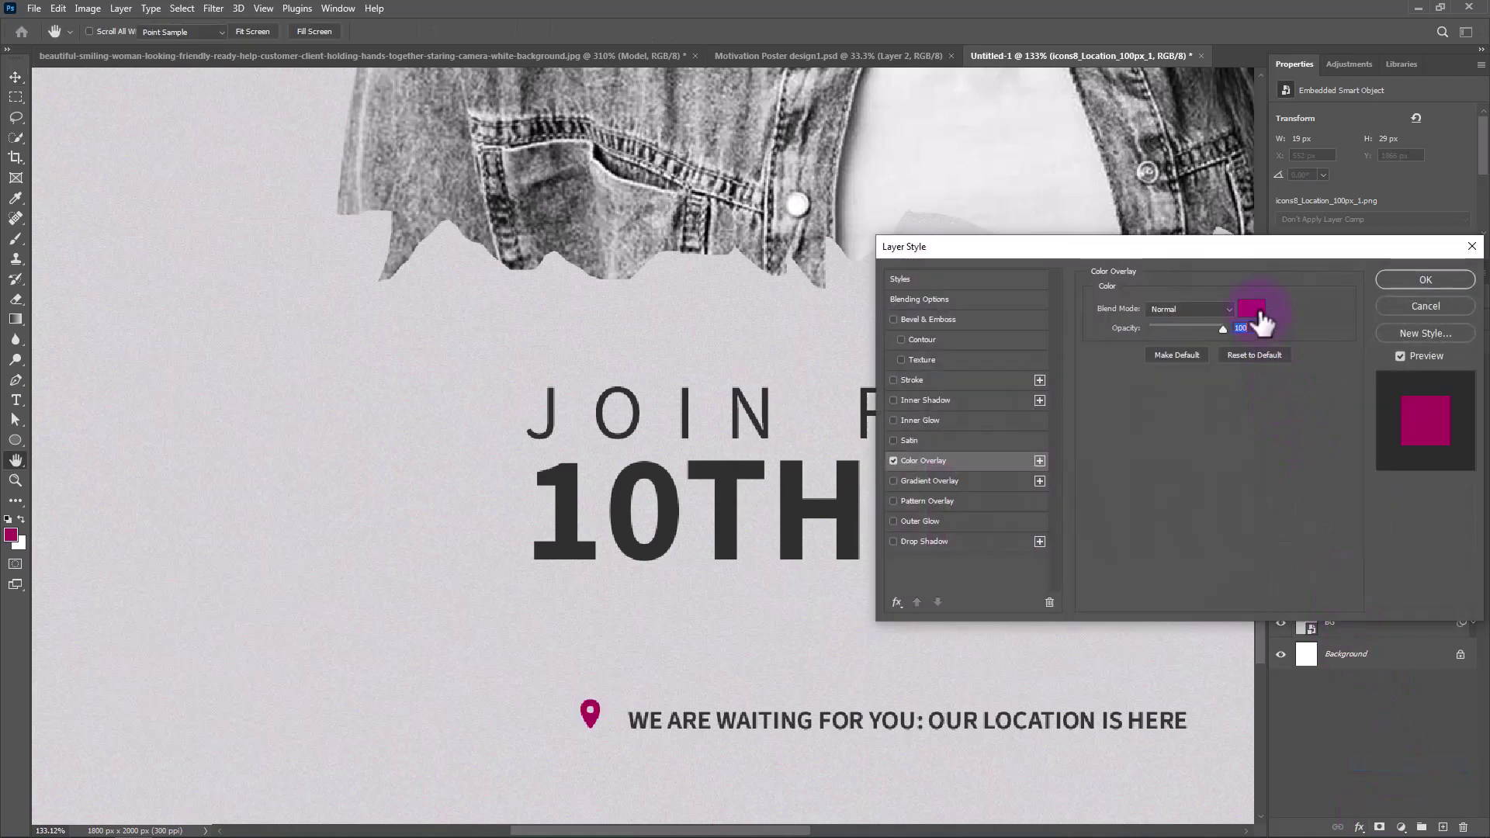
left_click(1252, 308)
left_click(1370, 402)
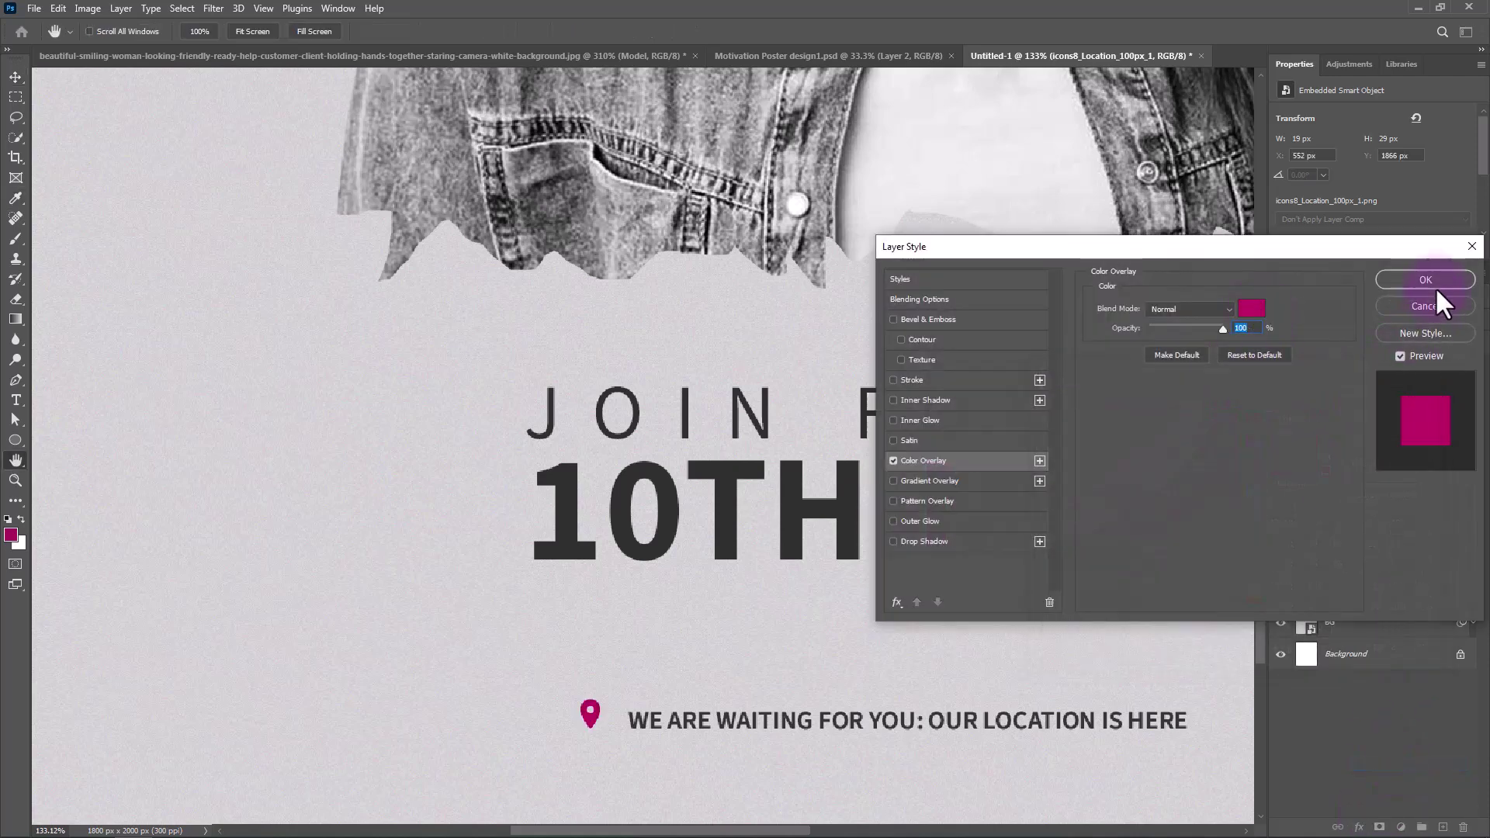
left_click(1426, 280)
key("ctrl+0")
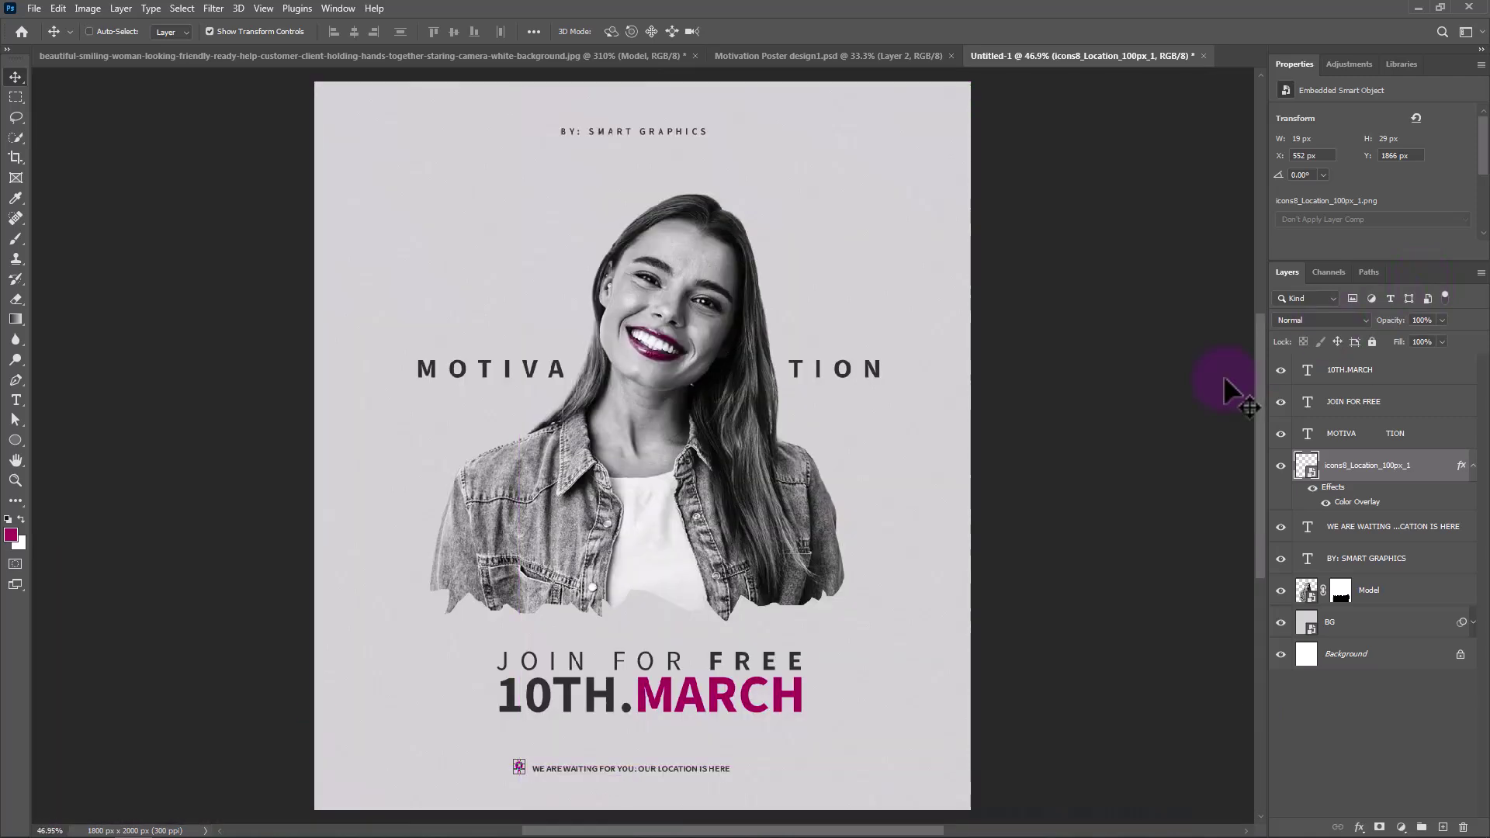
Add the woman's first name as a new text layer over the jacket, coloured magenta ab0059 sampled from MARCH
left_click(1408, 372)
left_click(16, 400)
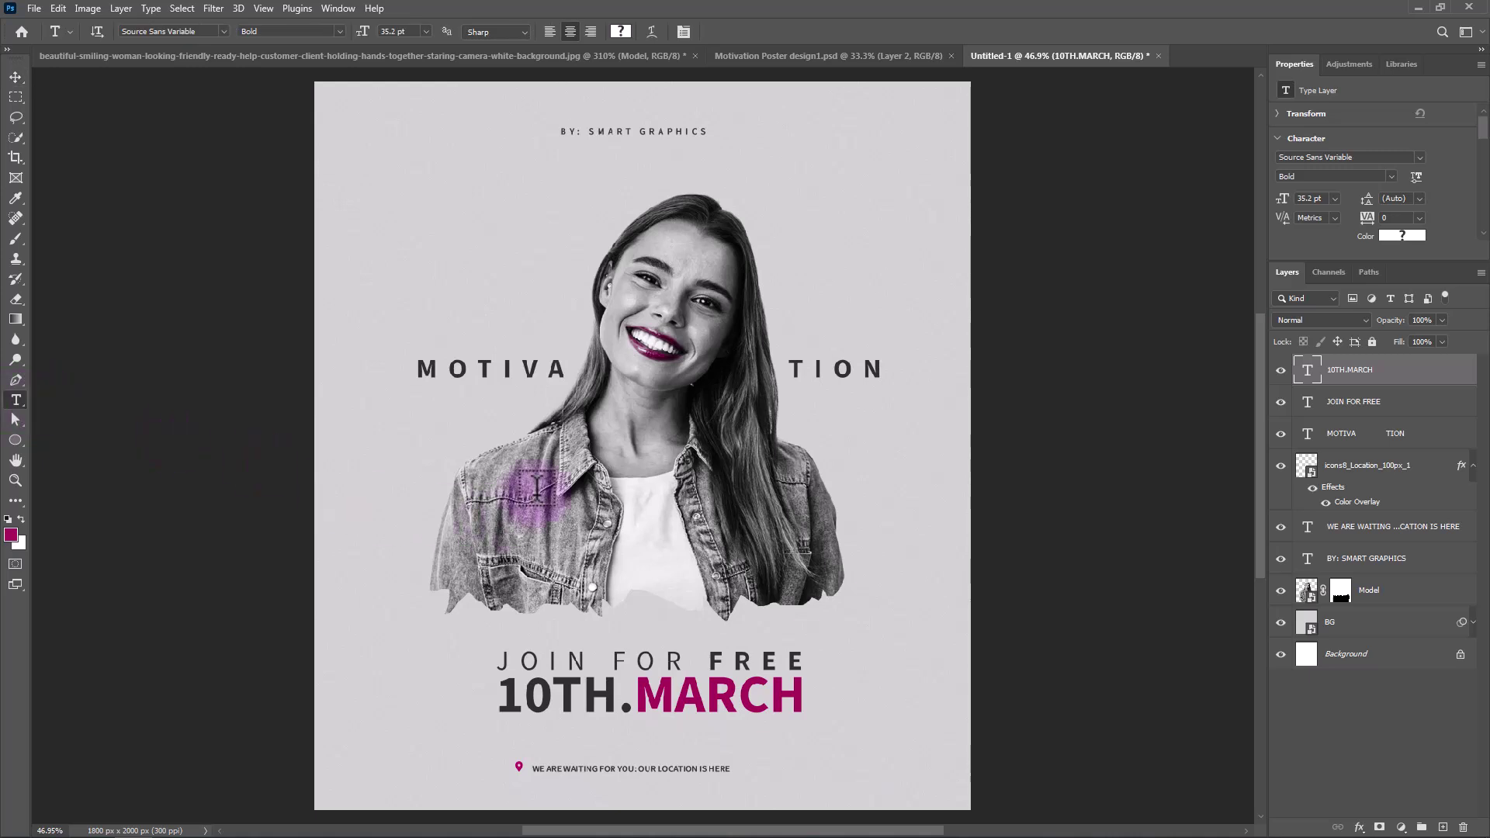
left_click(586, 497)
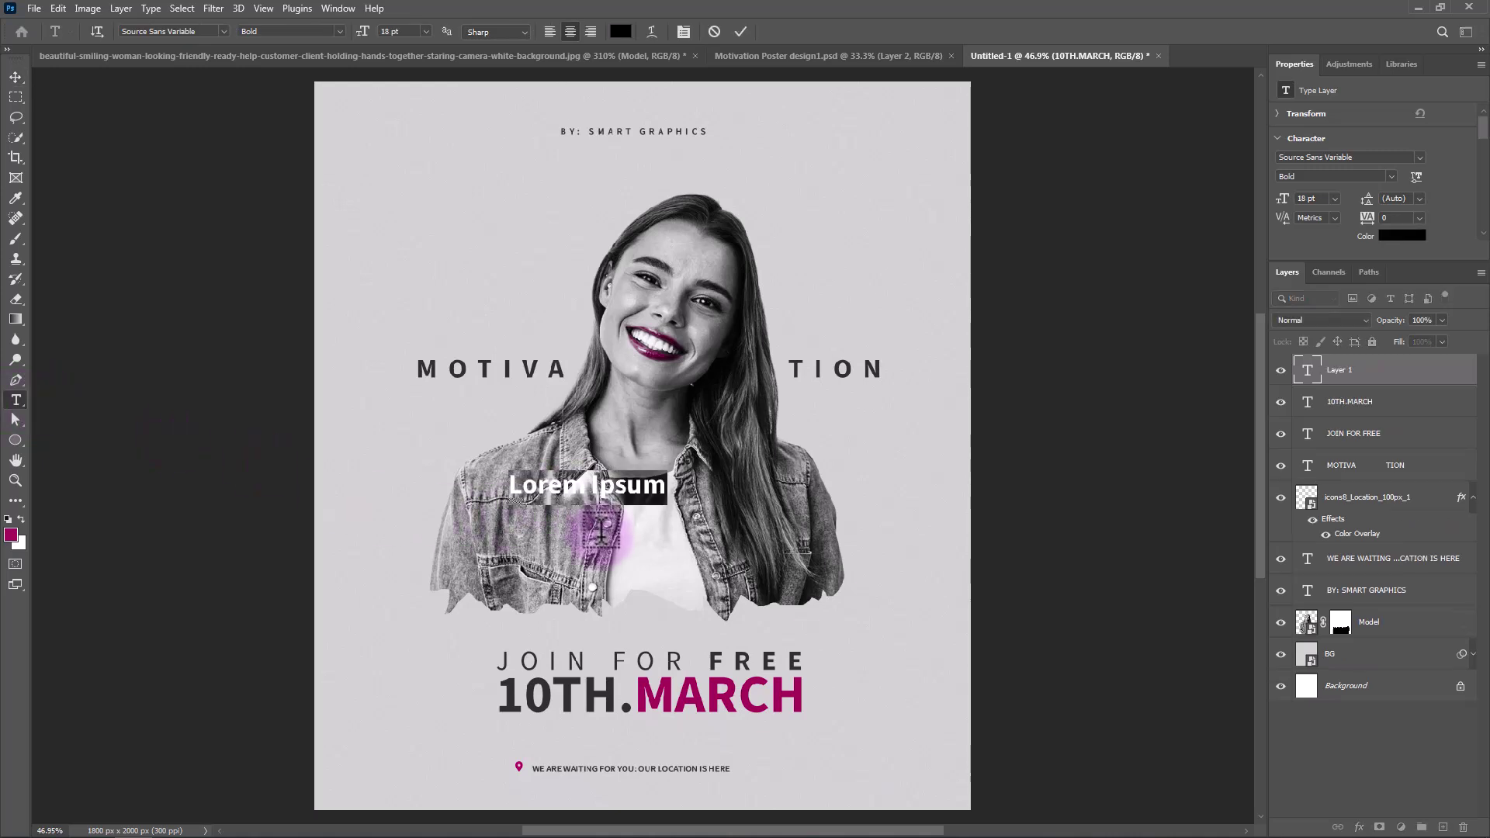
type("Selena")
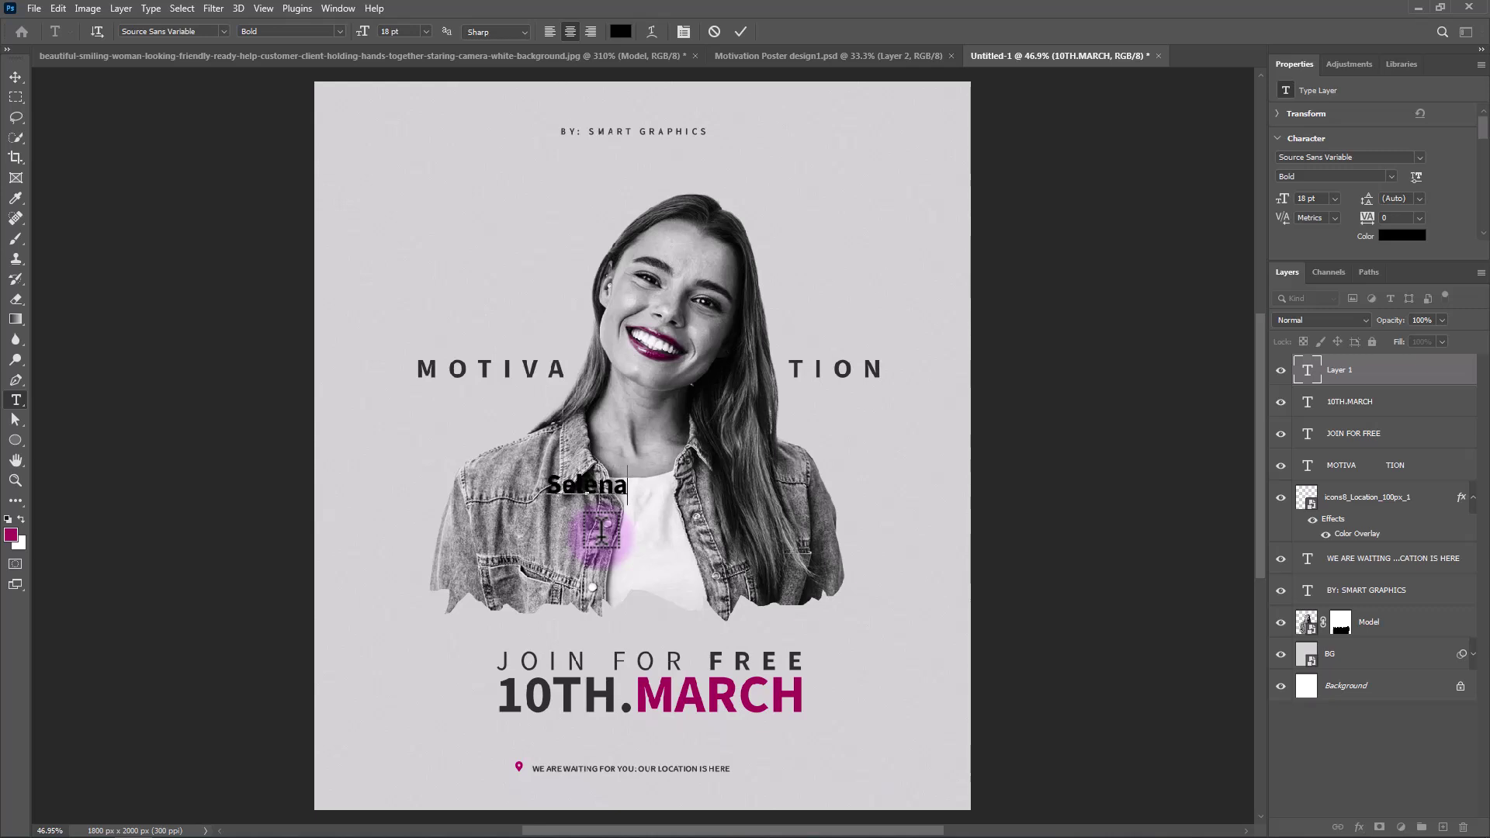
left_click(621, 31)
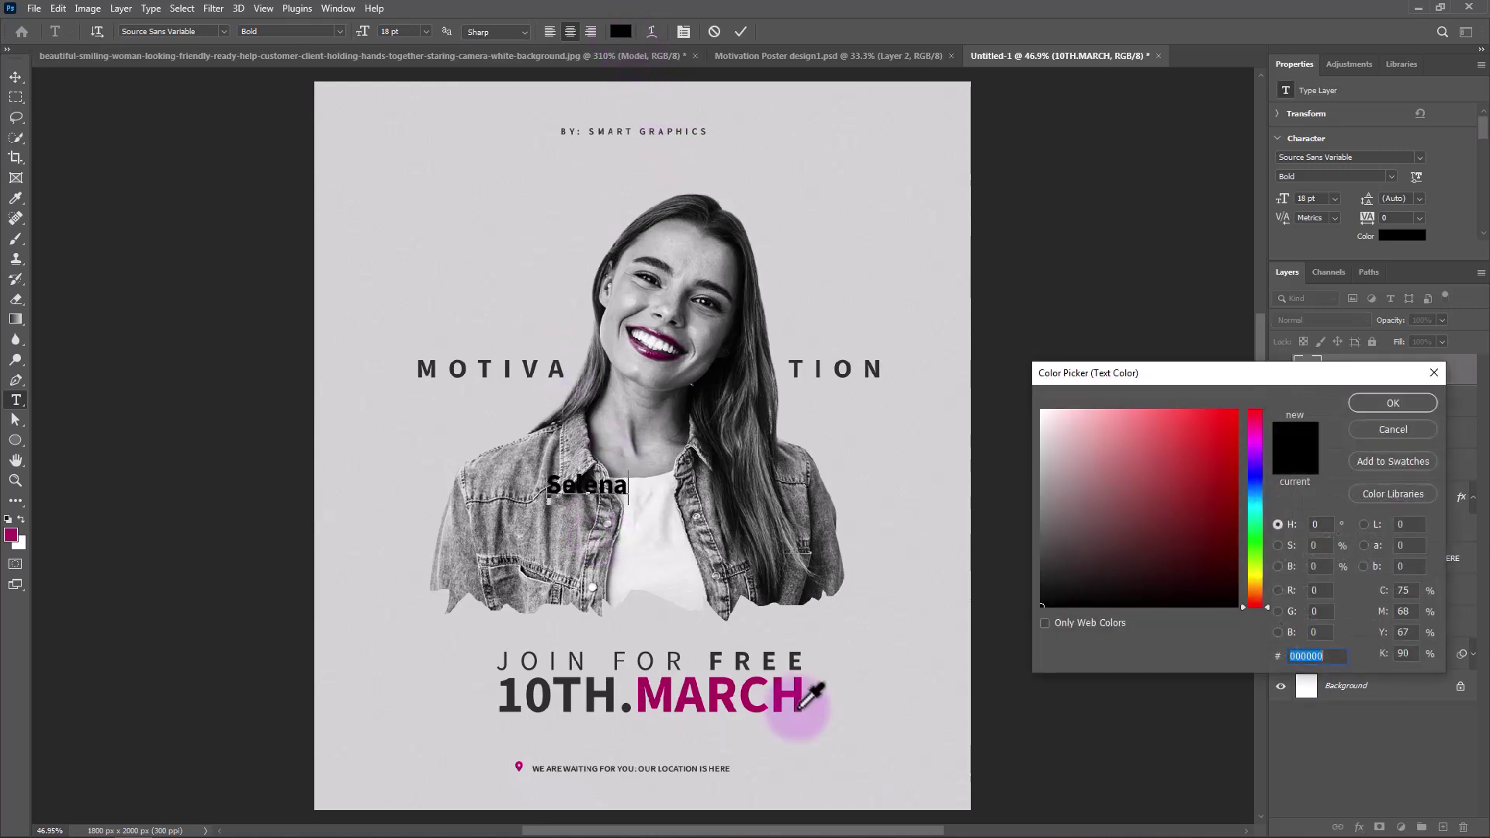
left_click(764, 707)
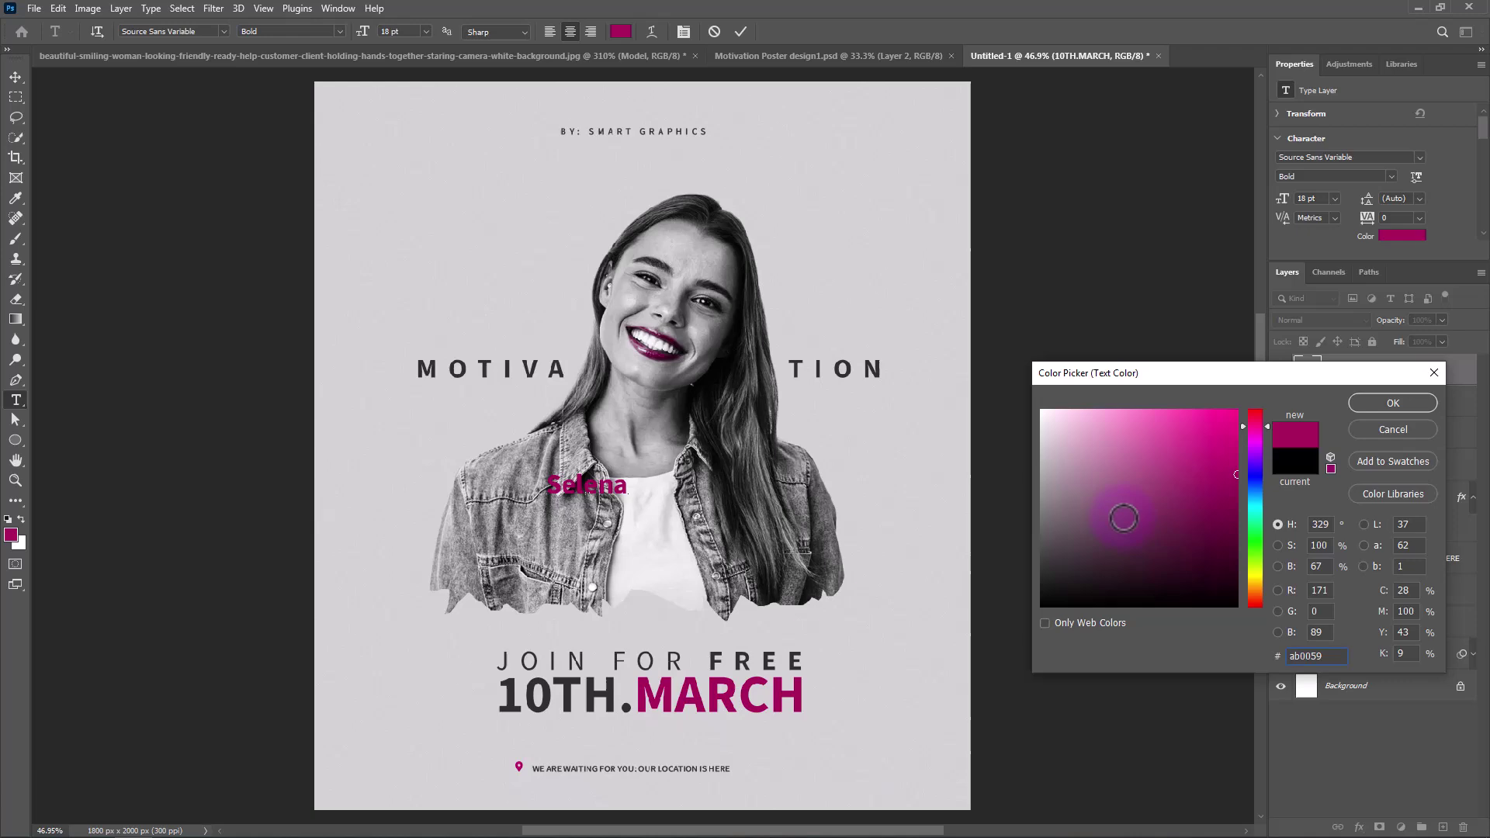
left_click(1392, 403)
Set the first-name text in the Chinal Light PERSONAL USE ONLY font at 122 pt
left_click(224, 31)
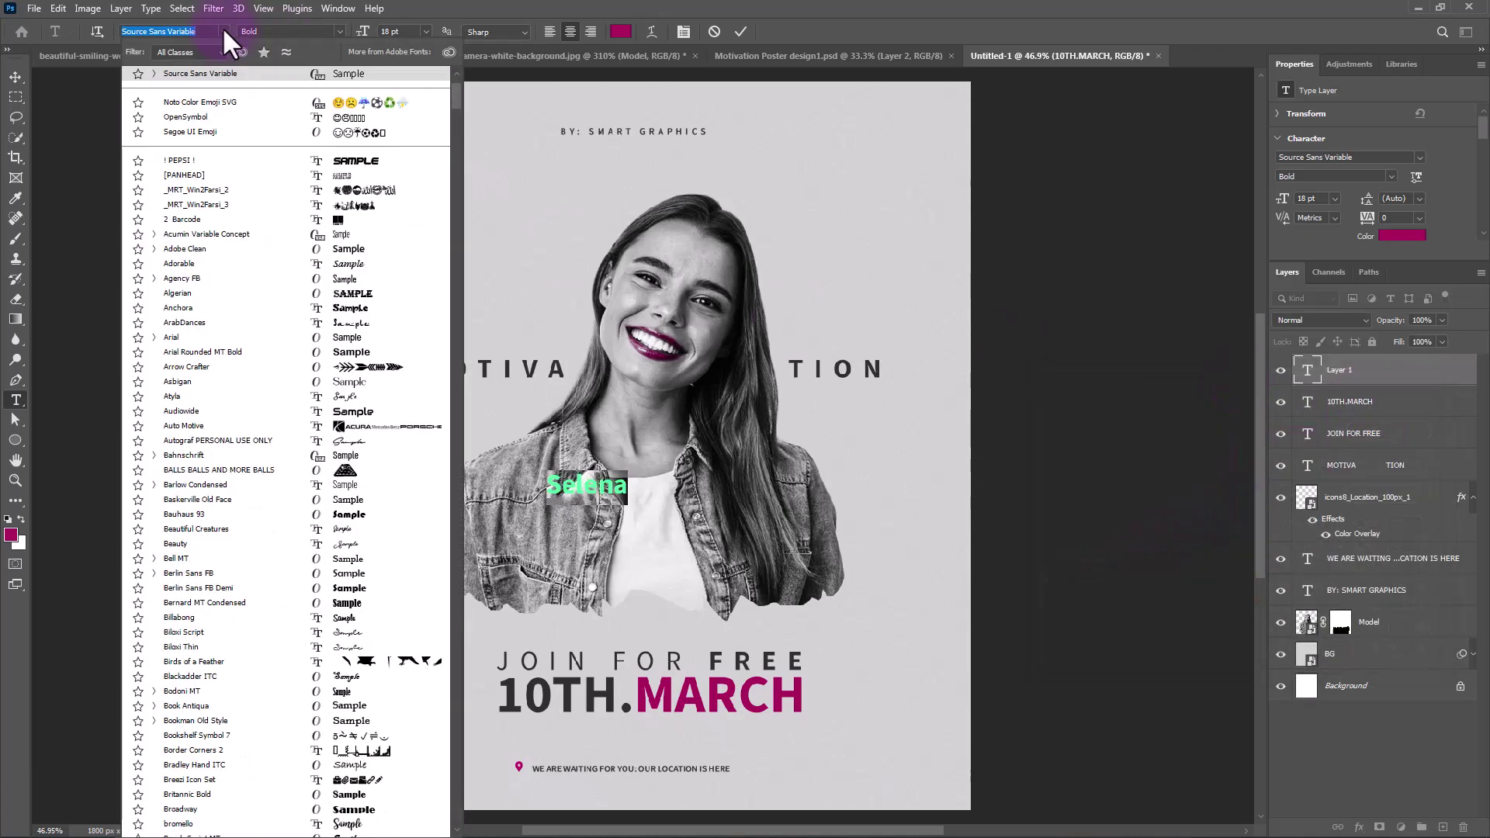
scroll(462, 89, "up", 3)
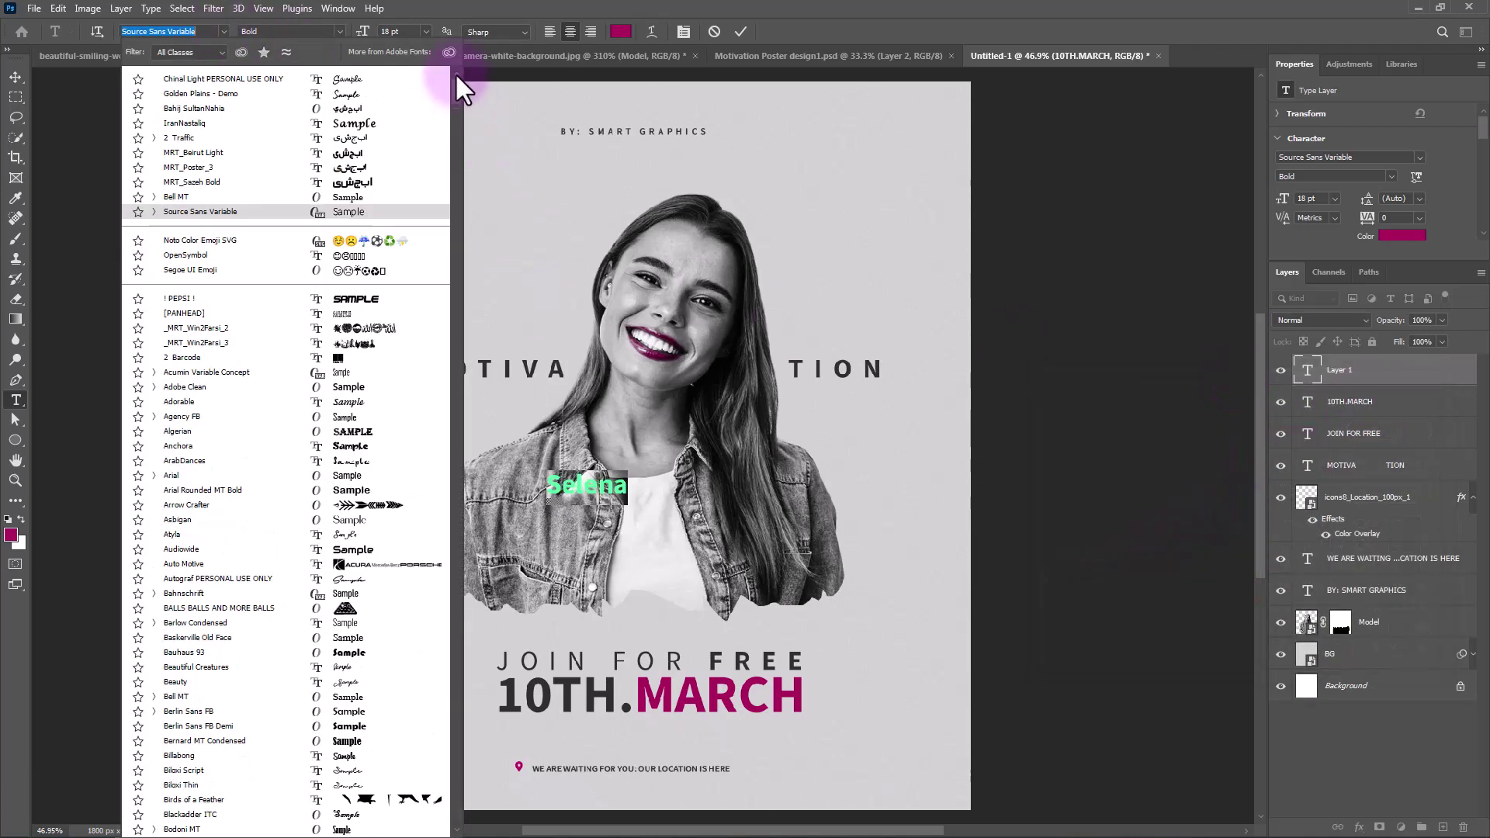
left_click(318, 82)
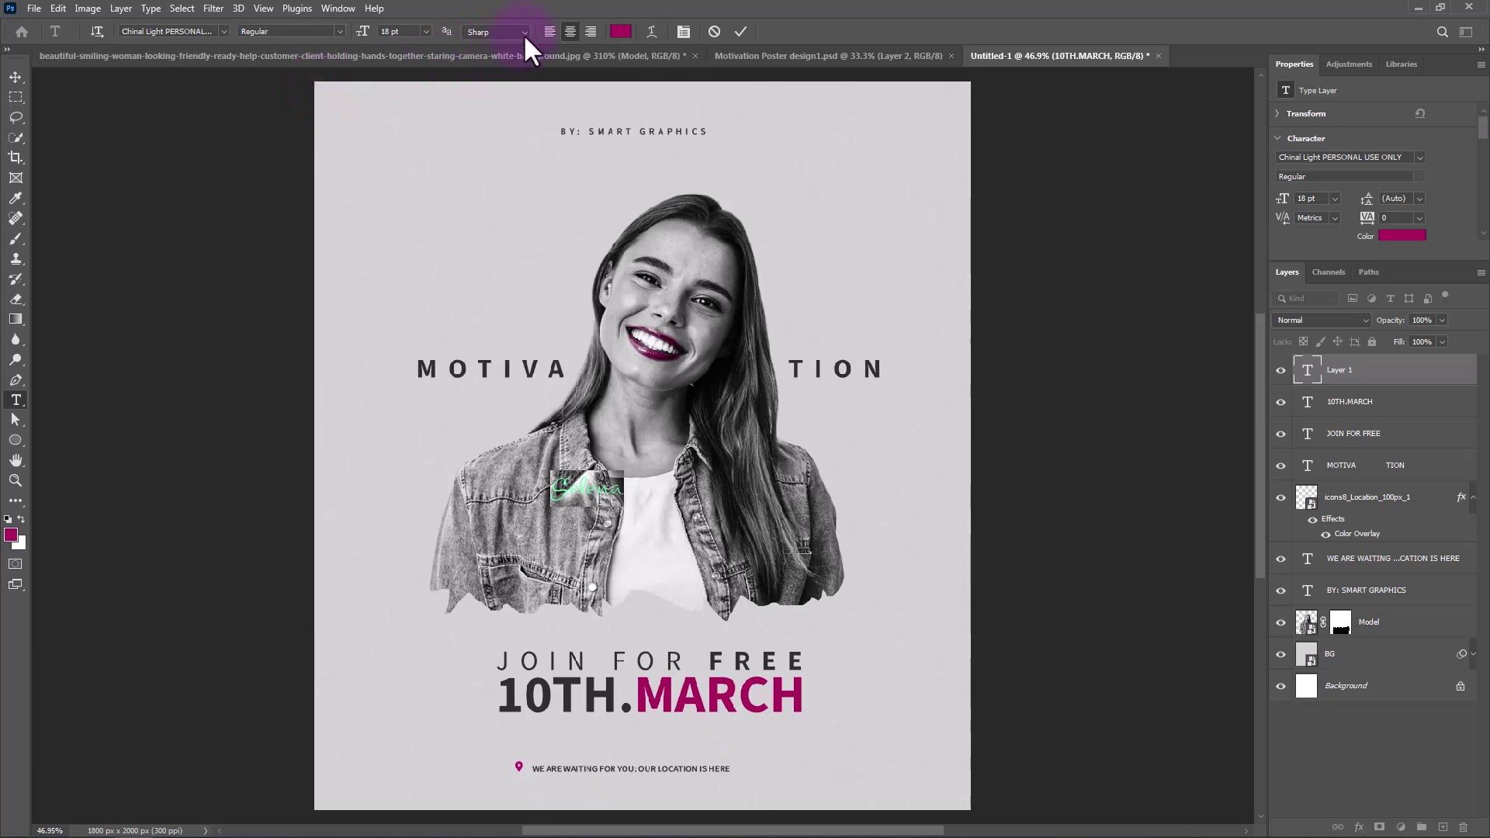
left_click_drag(361, 35, 447, 60)
left_click(740, 31)
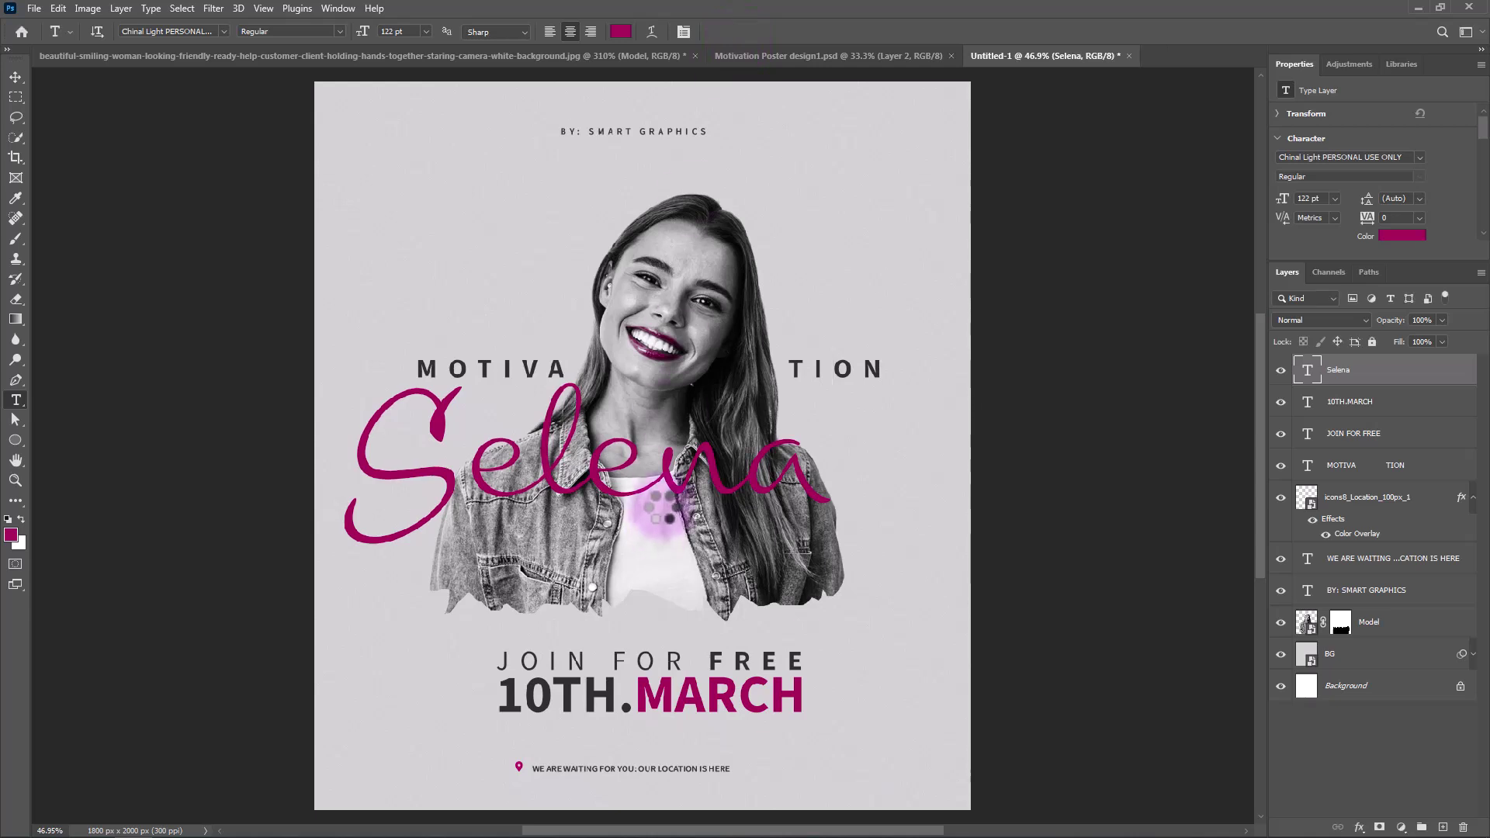
Move the script name down over the torn jacket edge, duplicate it higher up and change the copy's text to by
key("v")
left_click_drag(686, 497, 799, 485)
double_click(799, 484)
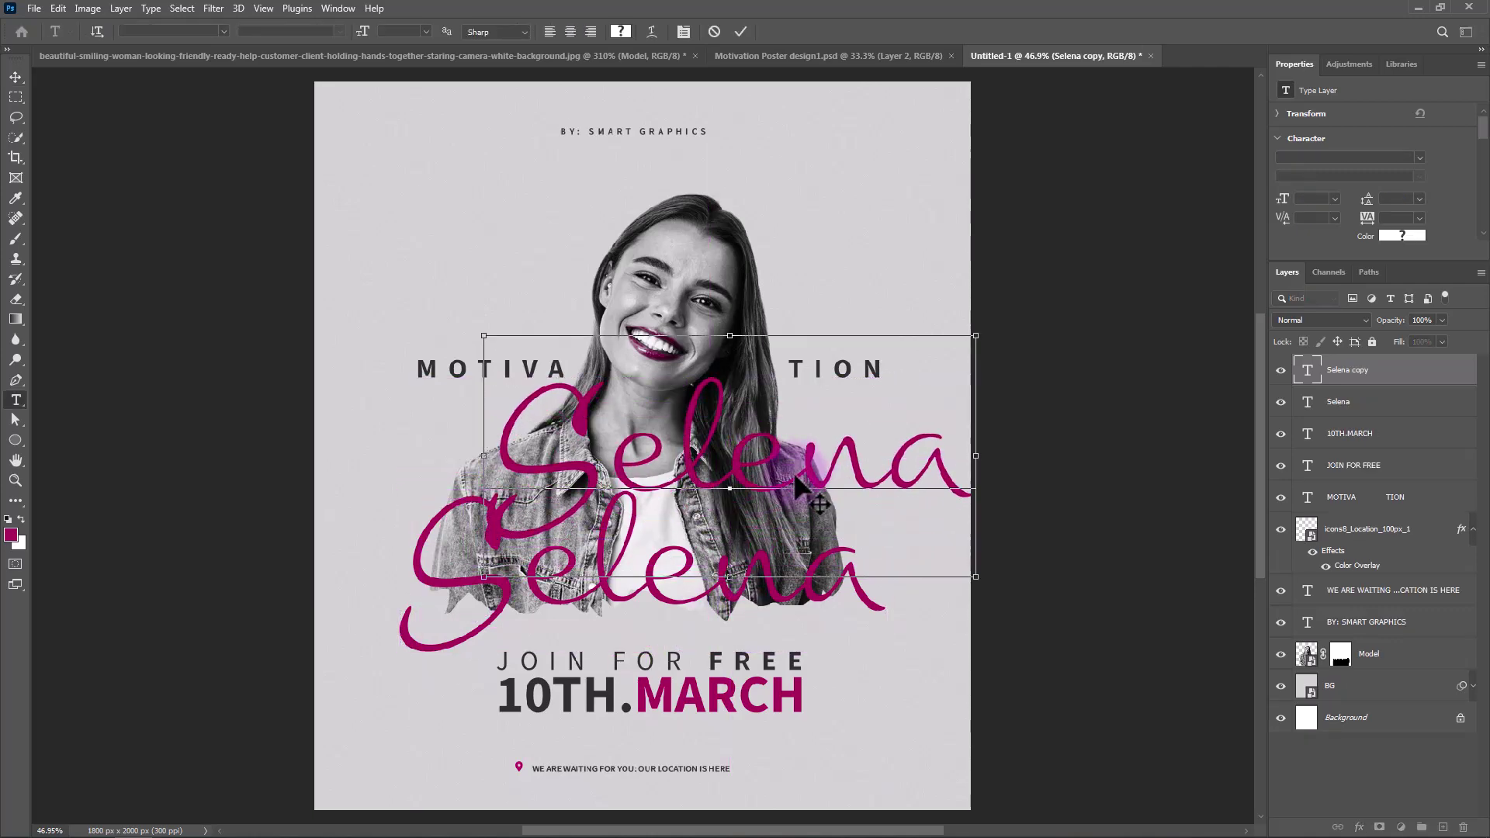
key("ctrl+a")
type("by")
key("ctrl+Return")
key("v")
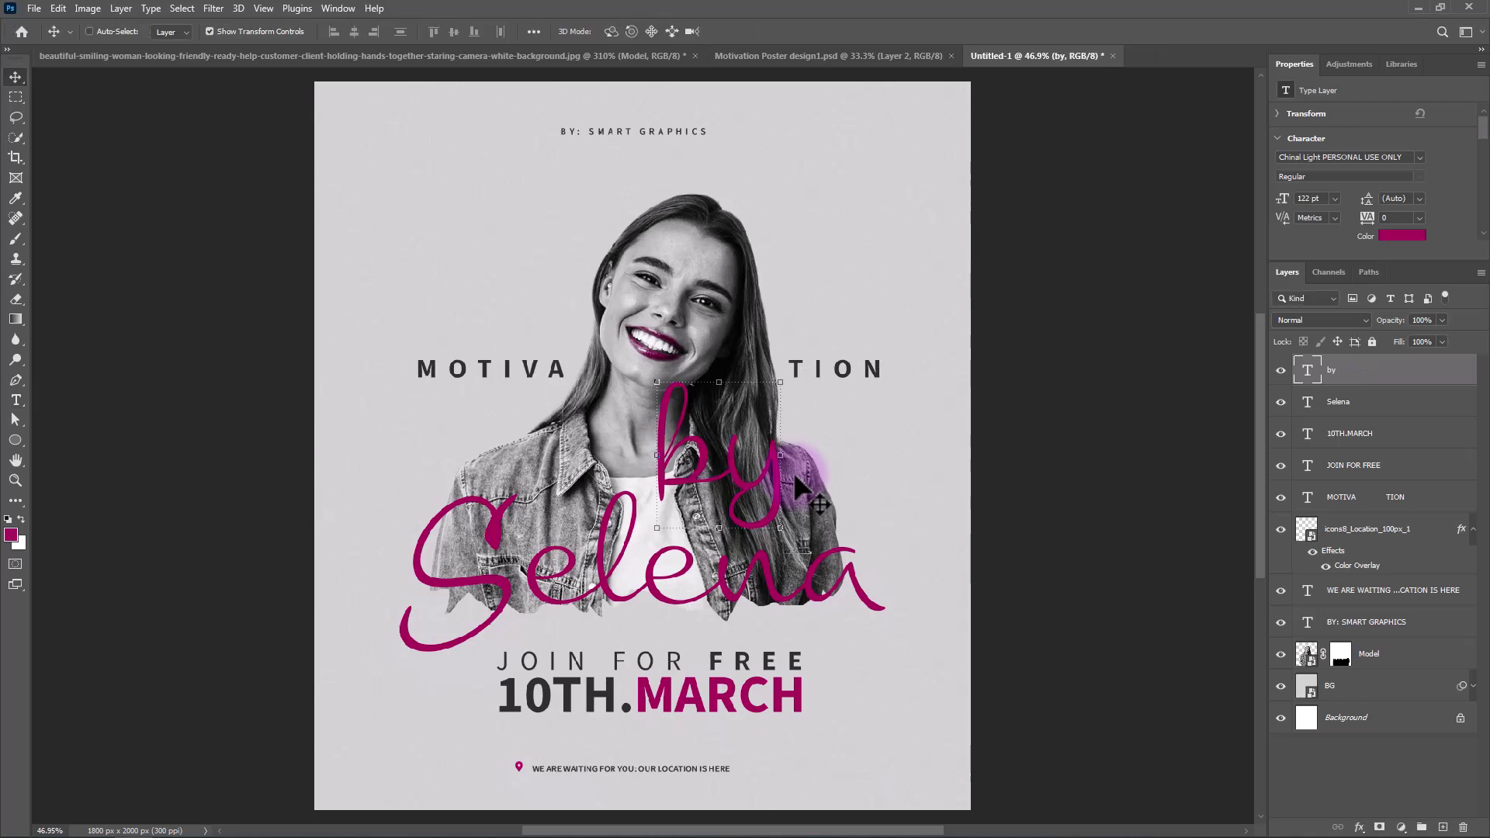
Scale the by text to about 24.3 pt, rotate it about -17.3° and place it just below the N of TION
left_click_drag(650, 376, 762, 483)
left_click_drag(779, 458, 884, 403)
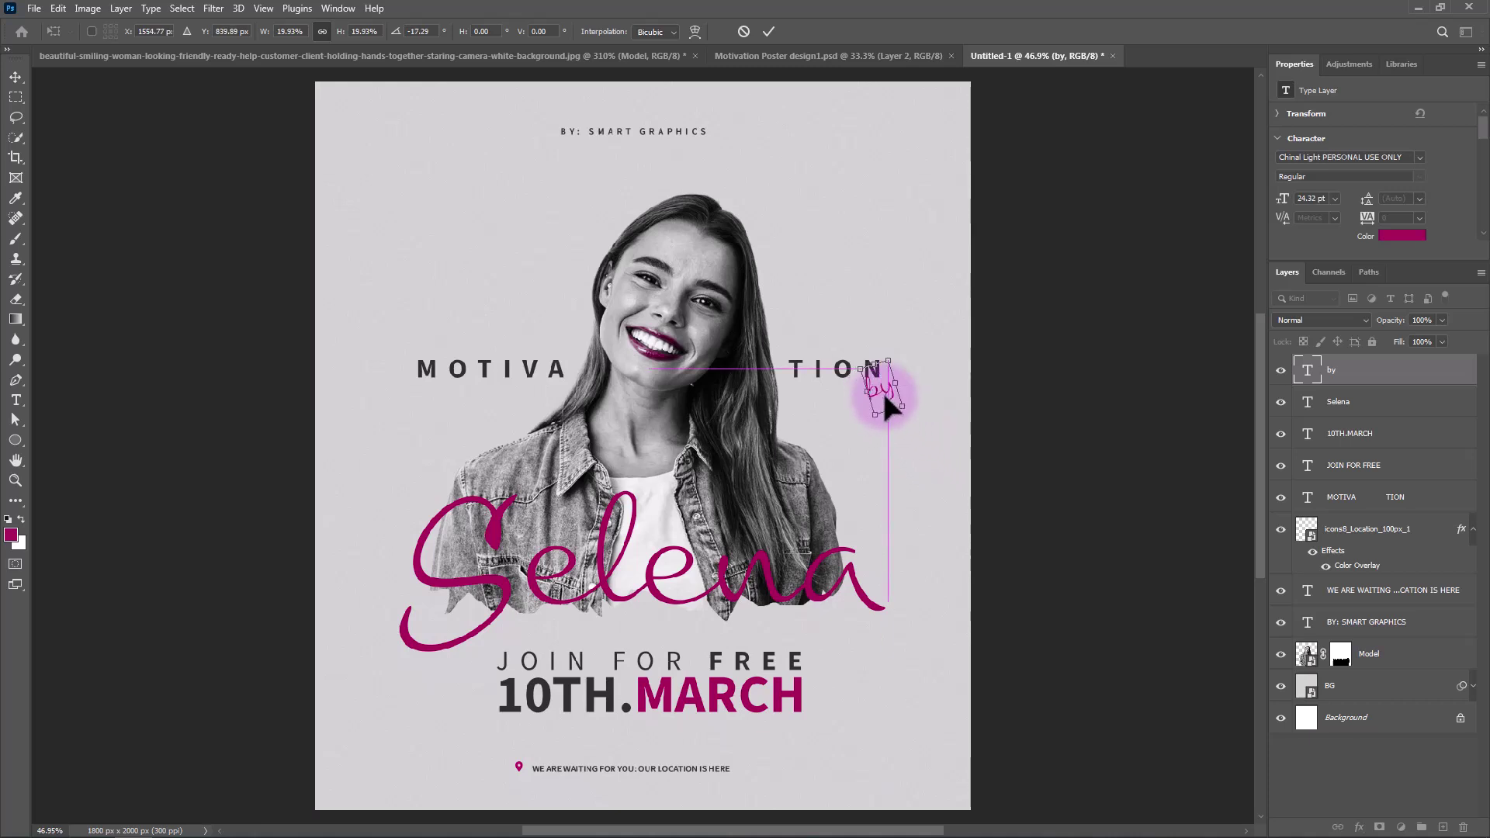
key("Return")
left_click(1358, 745)
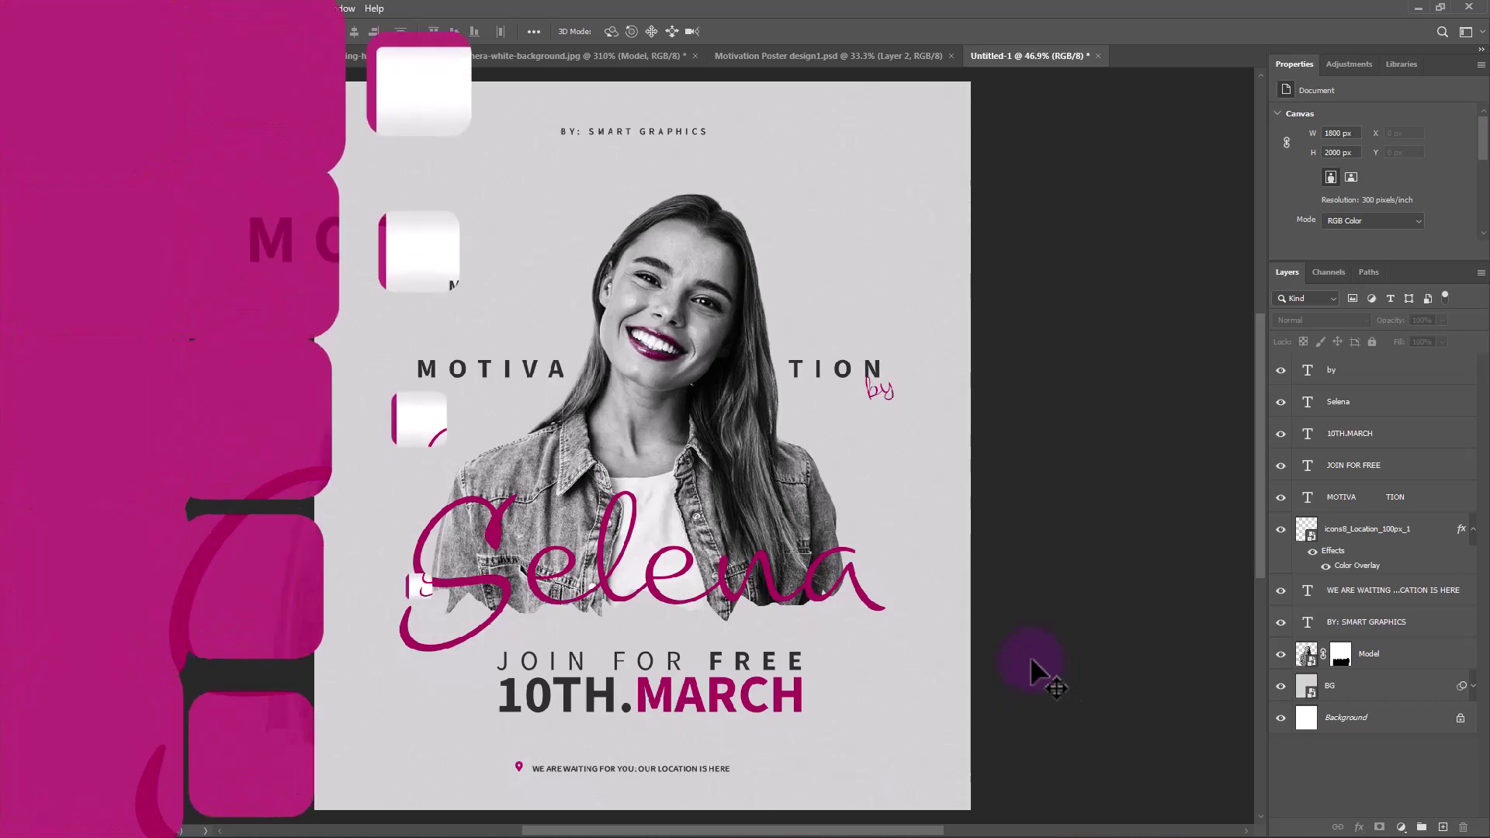